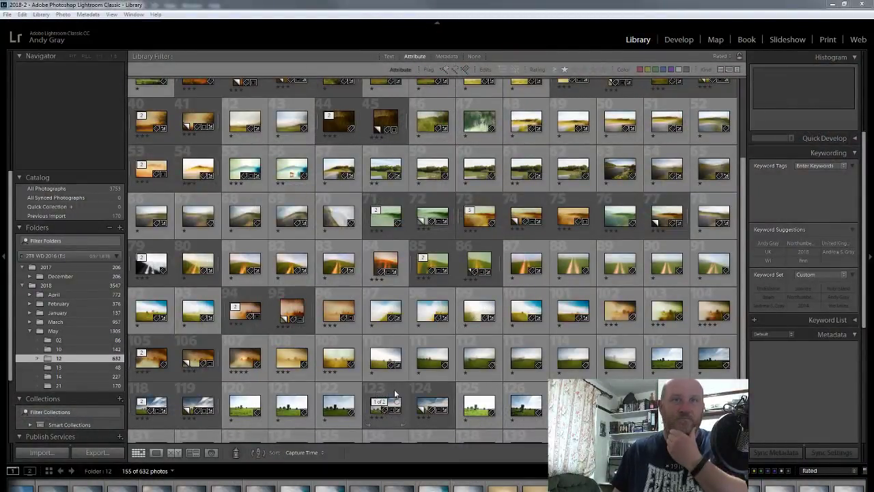
pyautogui.doubleClick(443, 403)
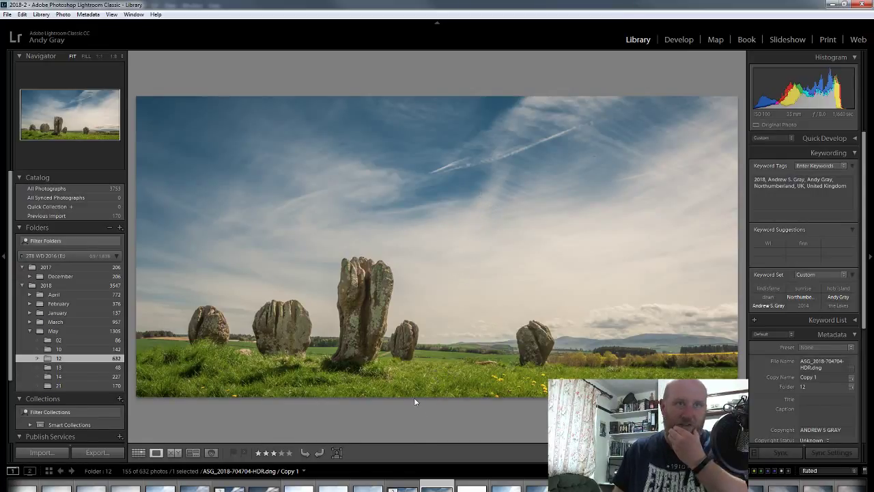
pyautogui.press('Left')
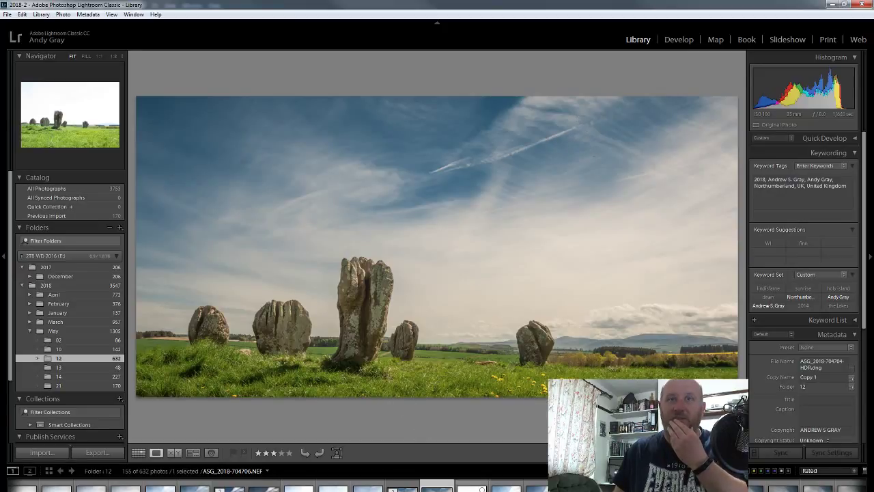
pyautogui.press('Left')
pyautogui.press('Left')
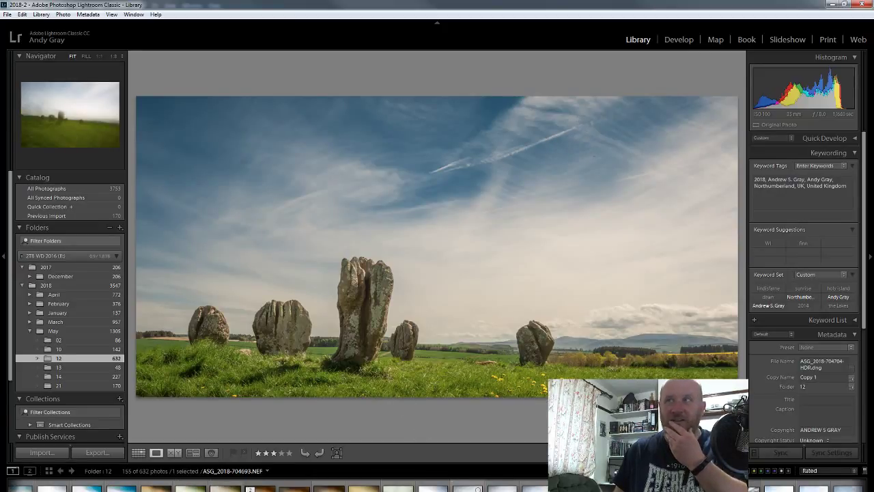
pyautogui.press('Right')
pyautogui.press('Right')
pyautogui.press('Right')
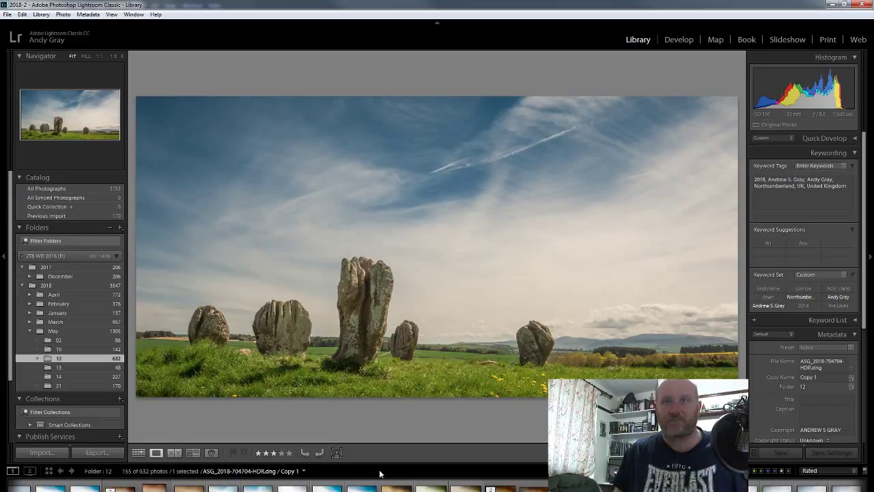
pyautogui.click(124, 487)
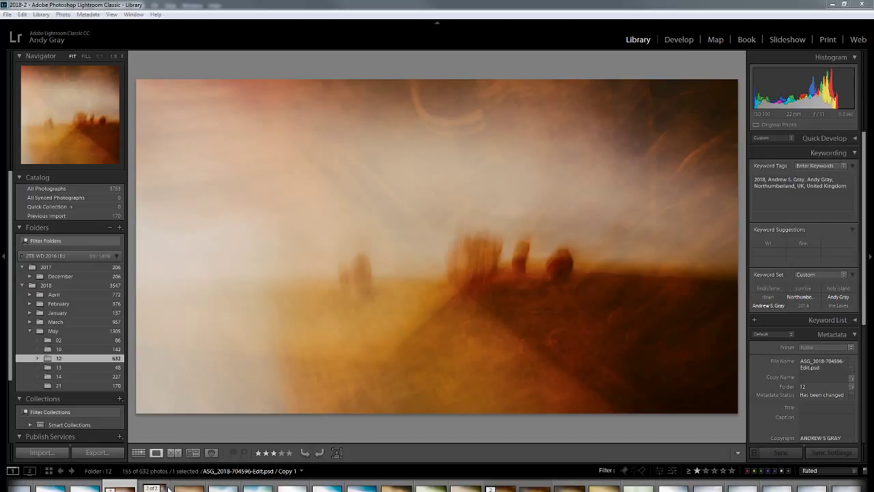
pyautogui.click(189, 485)
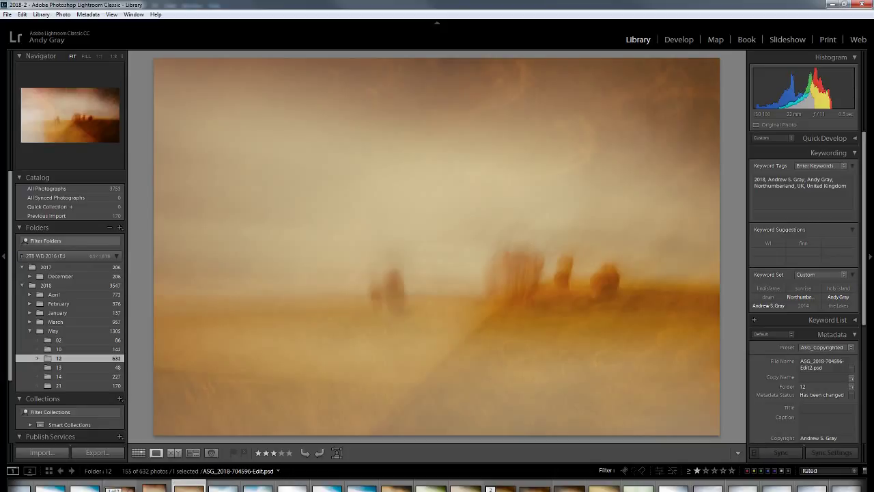
pyautogui.scroll(5, 437, 485)
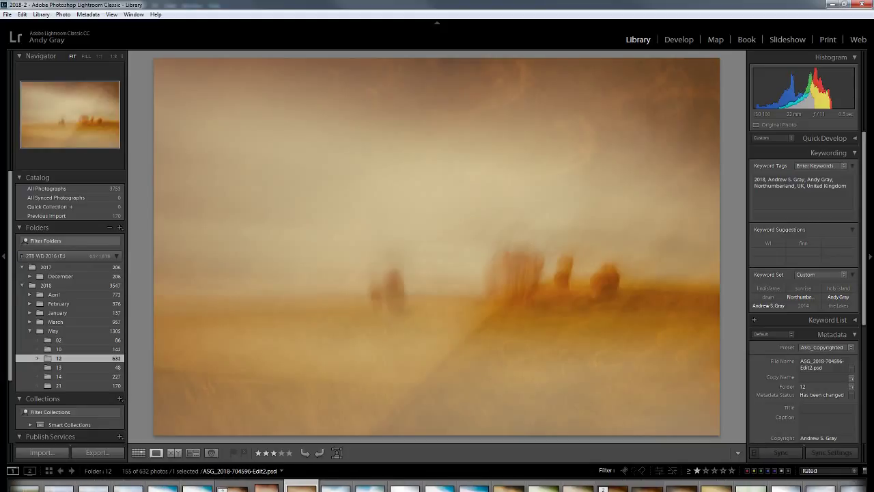
pyautogui.scroll(5, 437, 485)
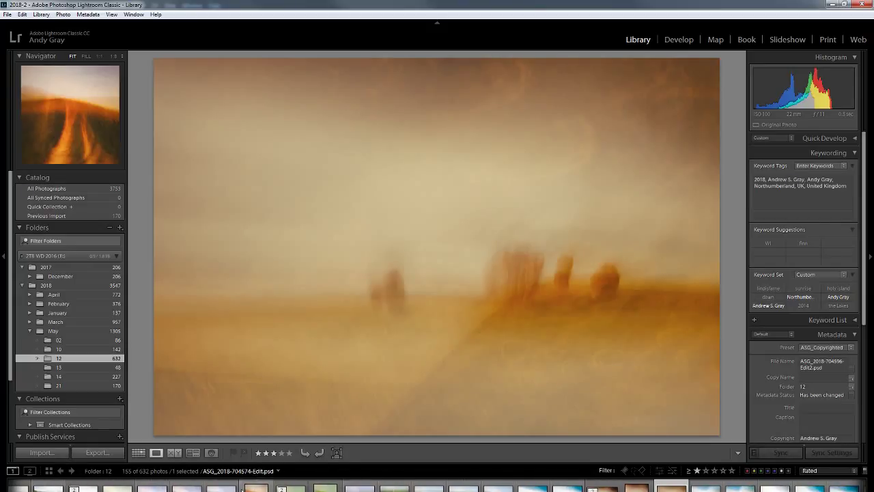
pyautogui.click(256, 487)
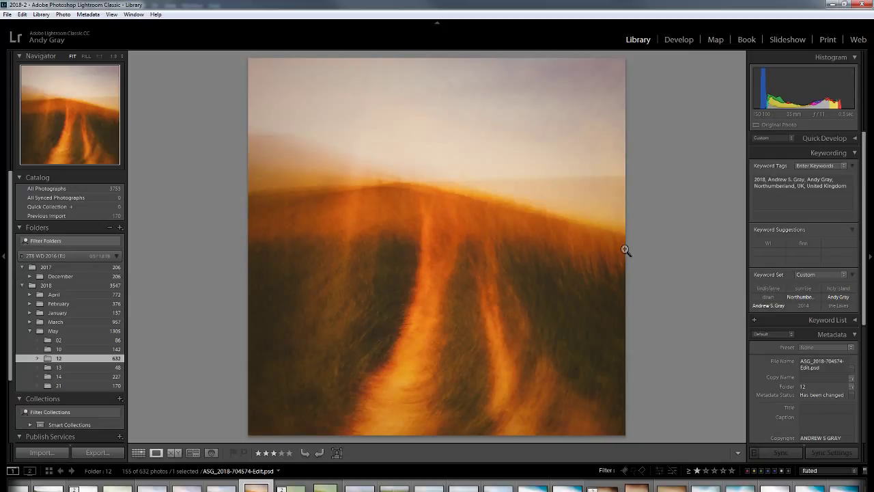
pyautogui.scroll(-3, 526, 487)
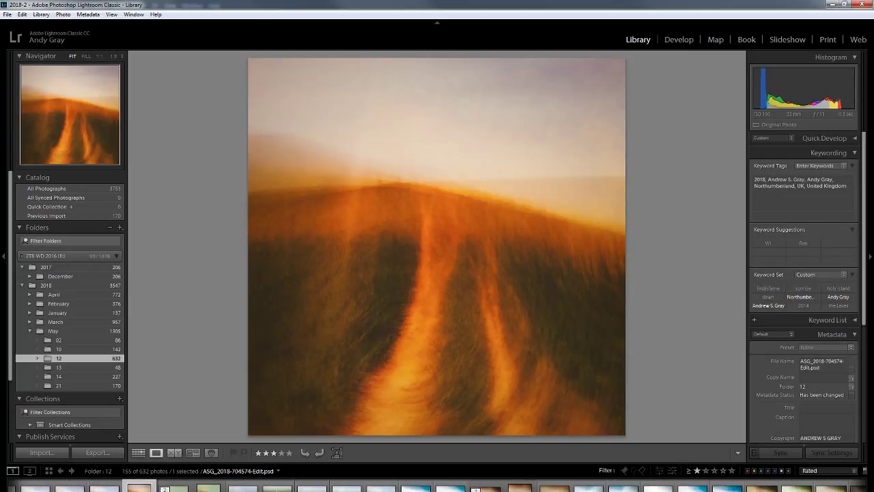
pyautogui.scroll(-5, 437, 486)
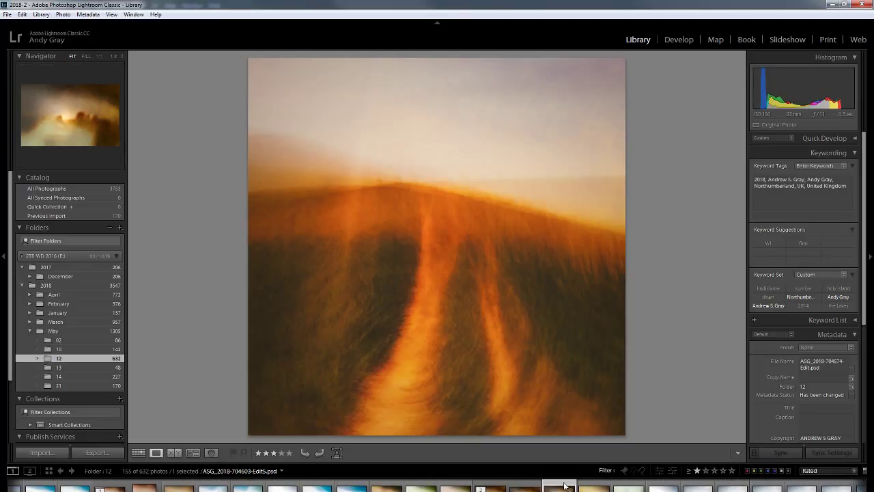
pyautogui.click(560, 486)
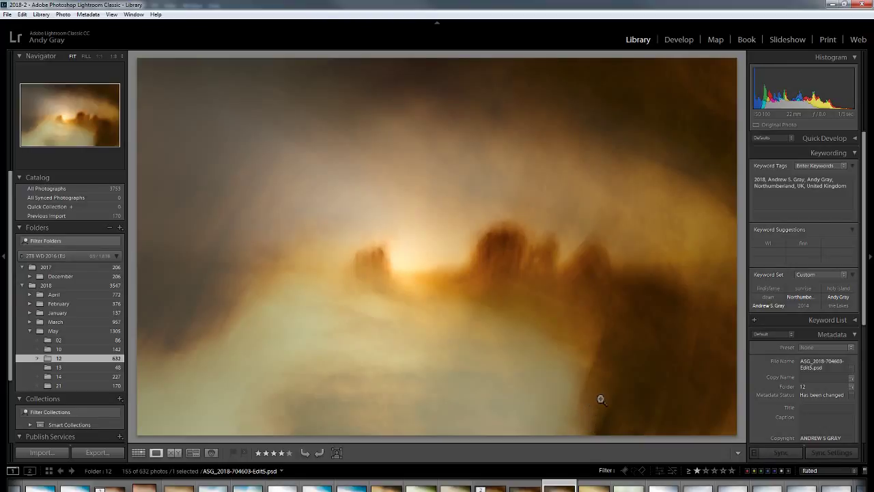
pyautogui.click(623, 487)
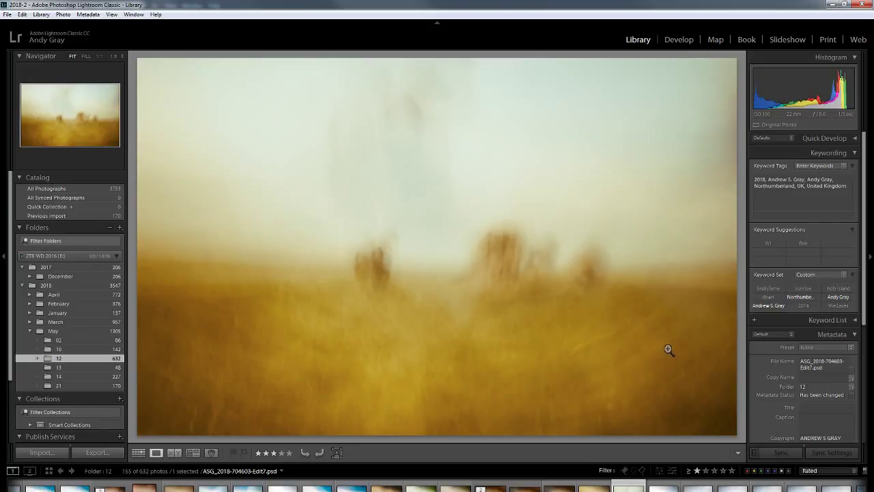
pyautogui.click(560, 487)
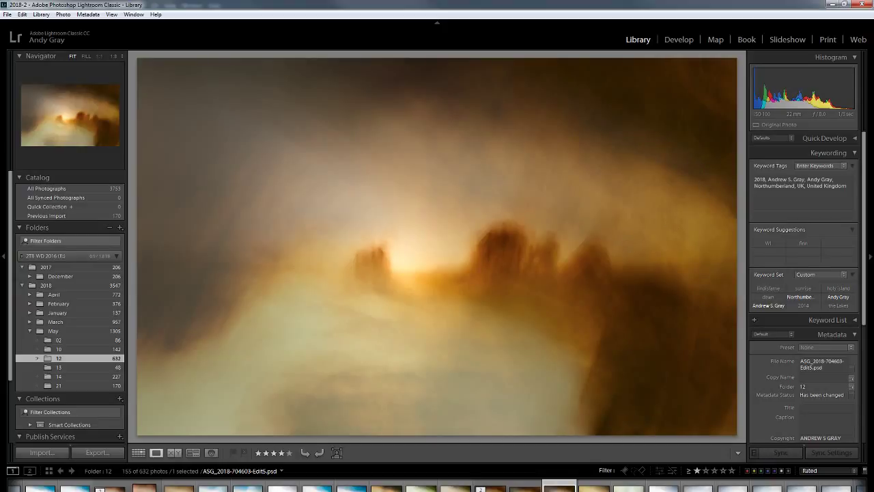
# - Find the unedited motion-blur raw frames of the hilltop stones and display ASG_2018-704794.NEF
pyautogui.press('Right')
pyautogui.press('Right')
pyautogui.press('Right')
pyautogui.press('Right')
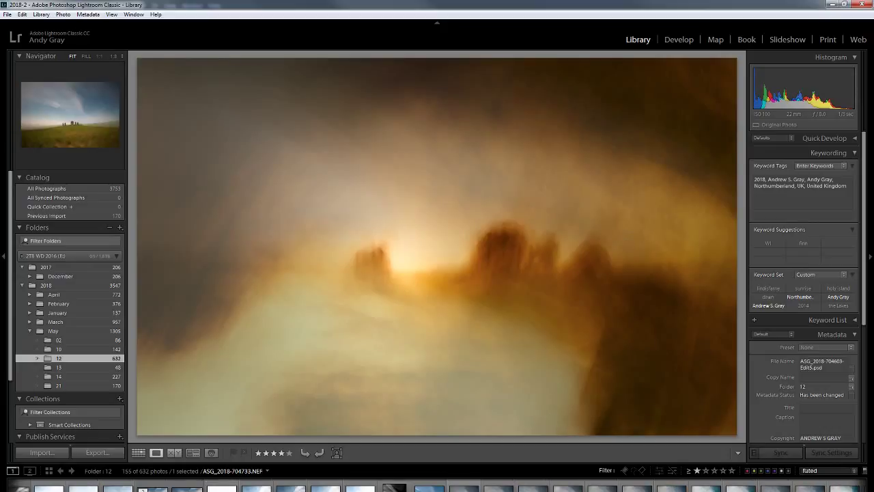
pyautogui.press('Left')
pyautogui.press('Left')
pyautogui.press('Left')
pyautogui.press('Left')
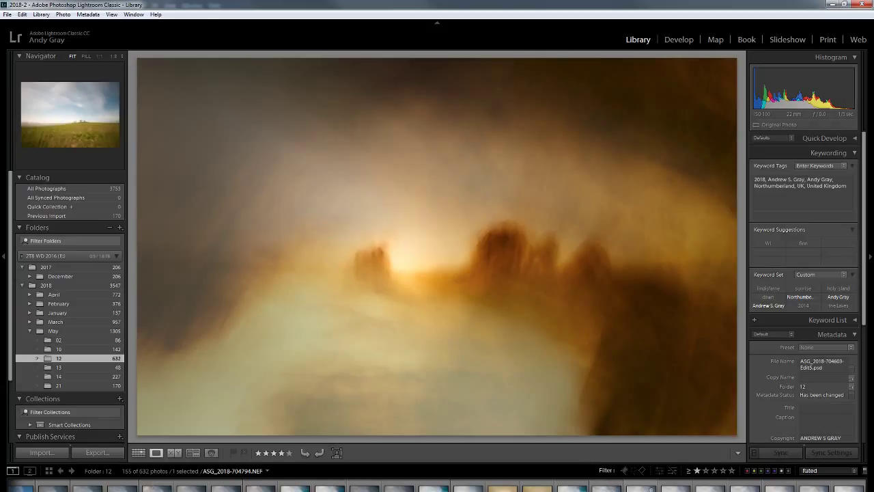
pyautogui.click(640, 487)
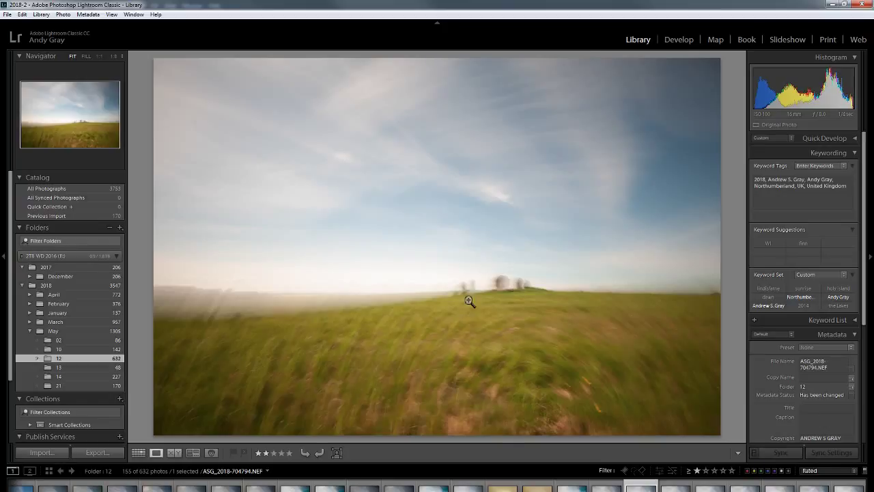
# - Examine the series of hilltop raw frames from ASG_2018-704794.NEF onwards, comparing the camera blur and composition
pyautogui.press('Right')
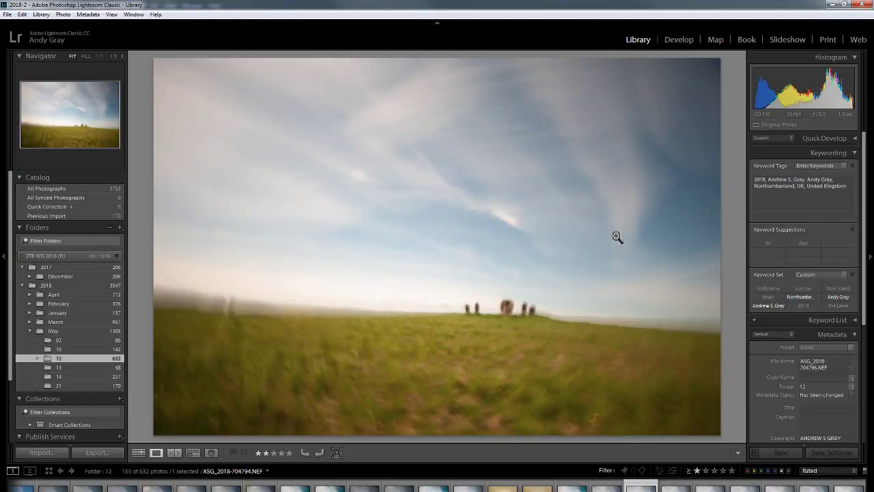
pyautogui.press('Right')
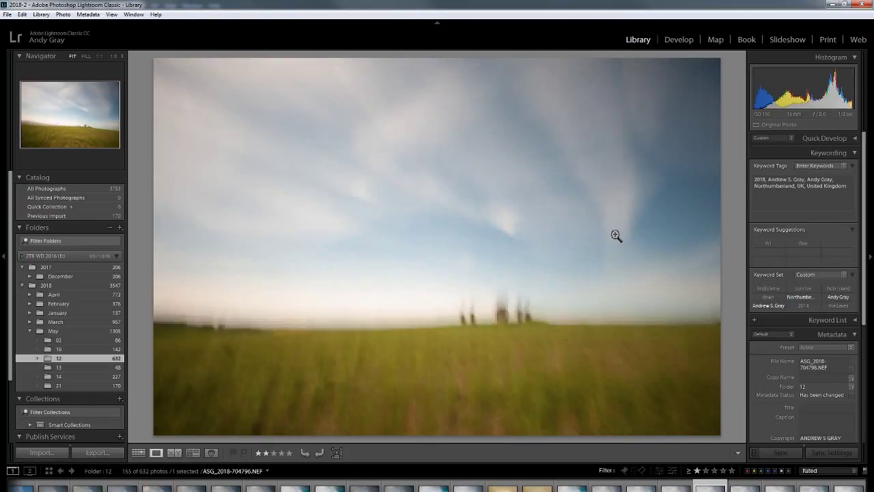
pyautogui.press('Right')
pyautogui.press('Right')
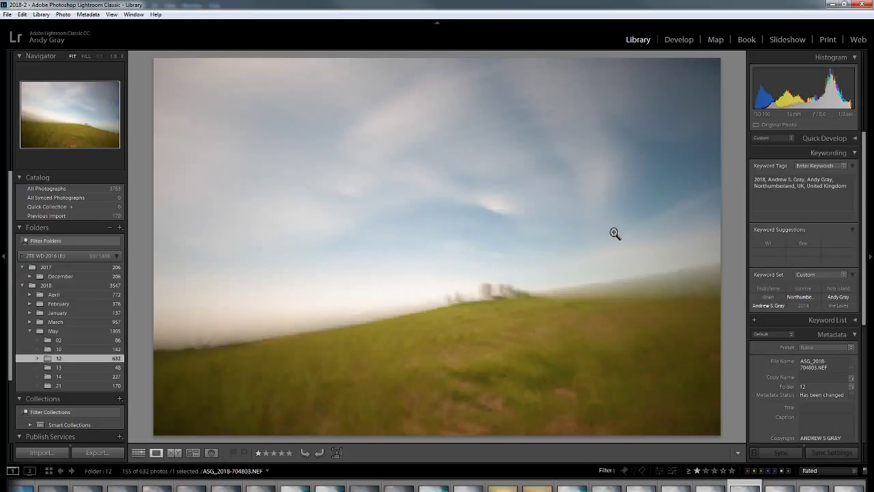
pyautogui.press('Right')
pyautogui.press('Right')
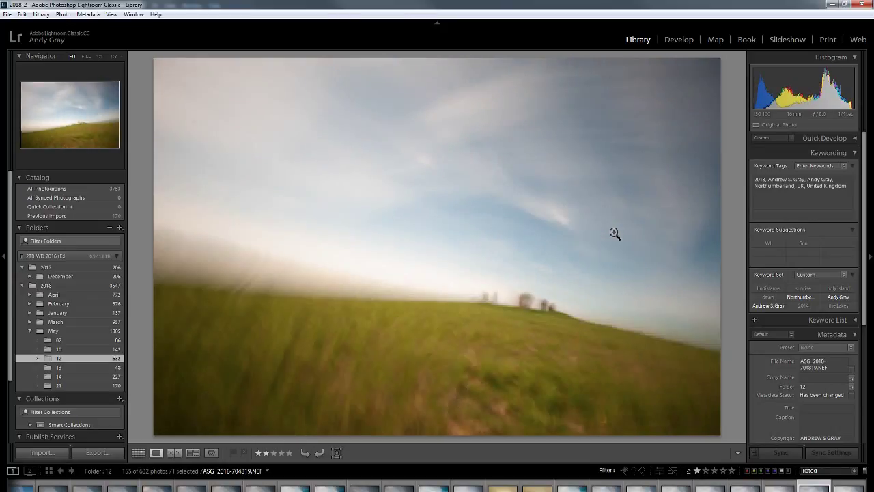
pyautogui.press('Right')
pyautogui.press('Right')
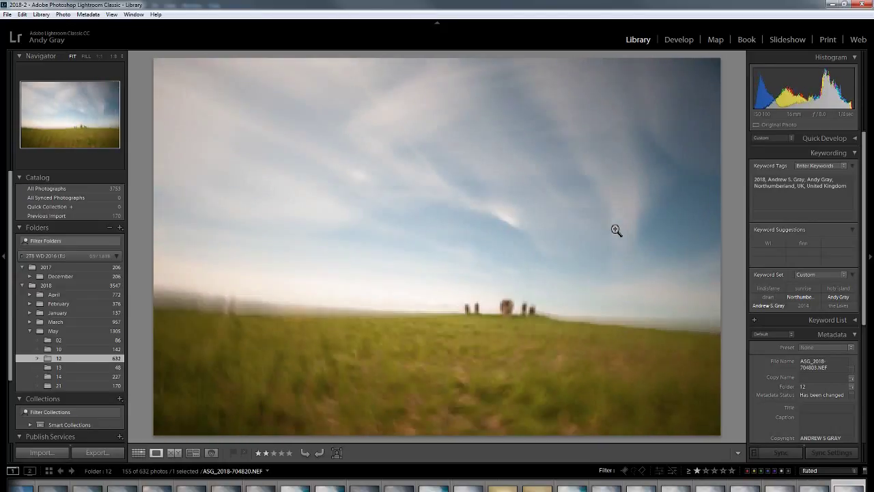
pyautogui.press('Right')
pyautogui.press('Right')
pyautogui.press('Right')
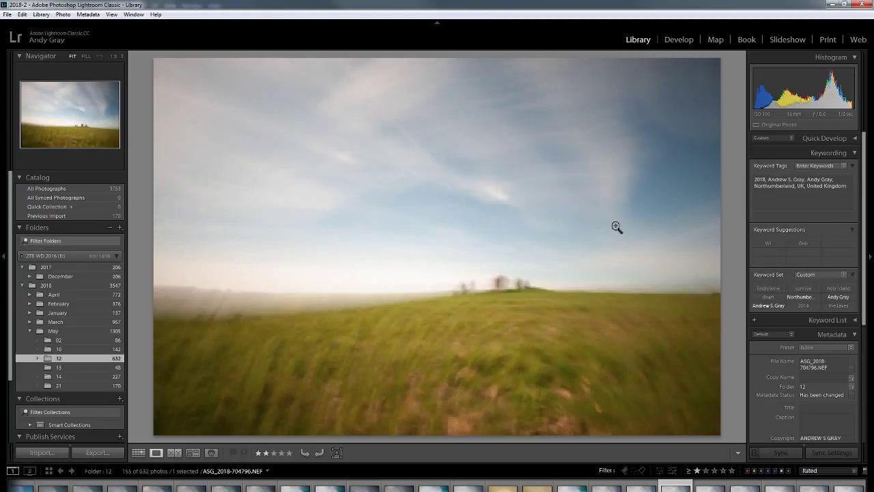
pyautogui.press('Left')
pyautogui.press('Left')
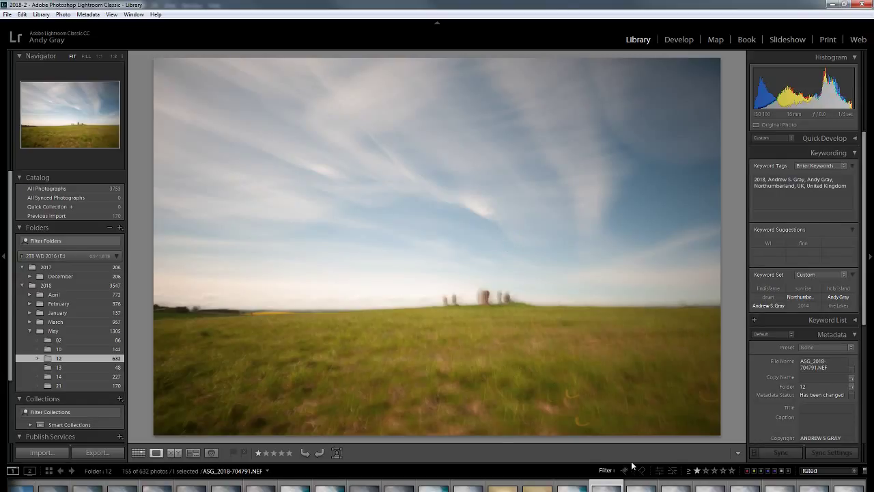
# - Compare ASG_2018-704794.NEF with the similar frames ASG_2018-704798.NEF and ASG_2018-704820.NEF
pyautogui.click(641, 487)
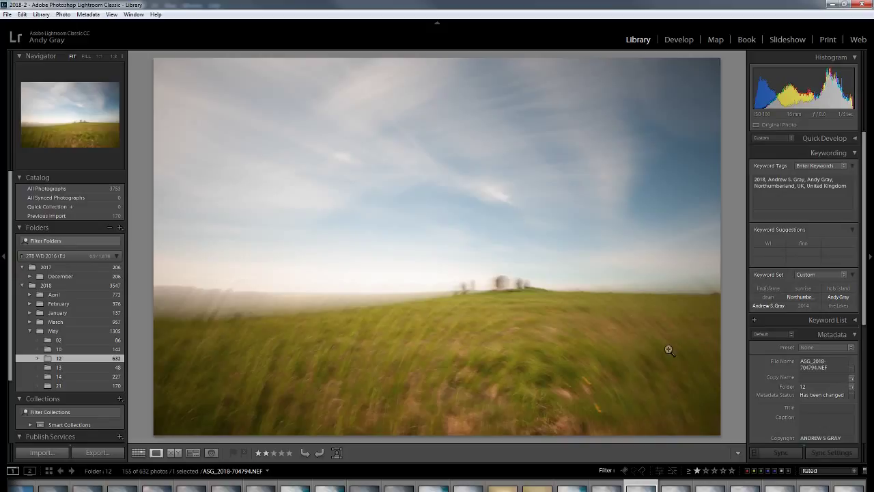
pyautogui.press('Right')
pyautogui.press('Right')
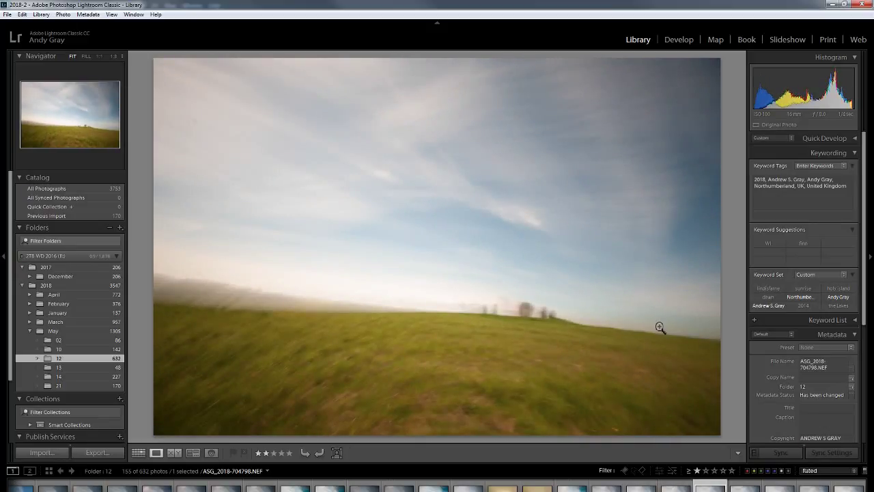
pyautogui.click(849, 486)
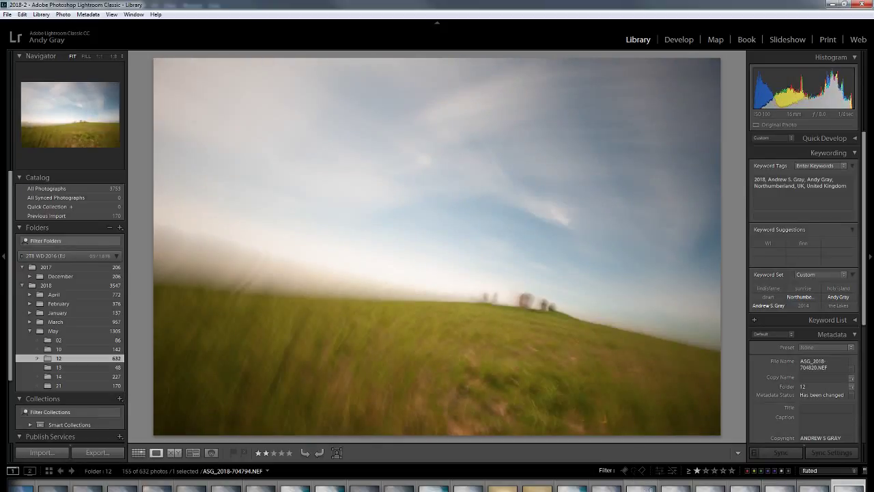
# - Open ASG_2018-704794.NEF in the Develop module and start Spot Removal with Visualize Spots enabled
pyautogui.click(641, 486)
pyautogui.click(682, 40)
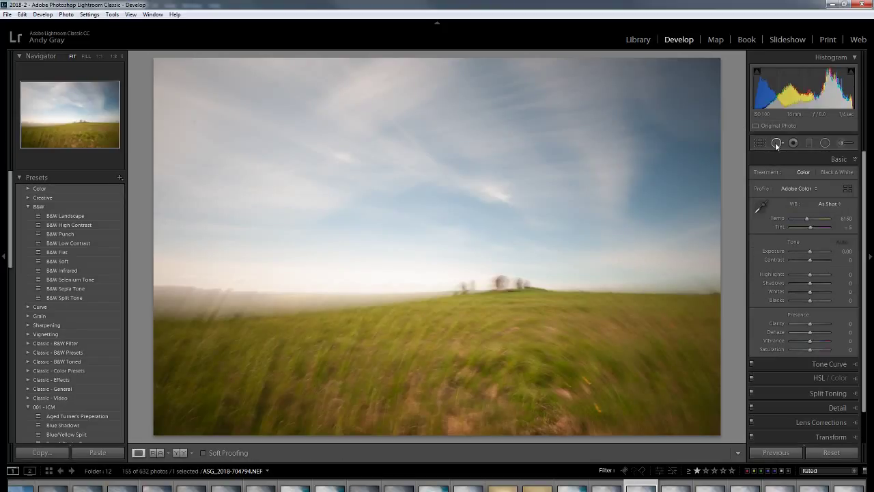
pyautogui.click(777, 143)
pyautogui.click(211, 452)
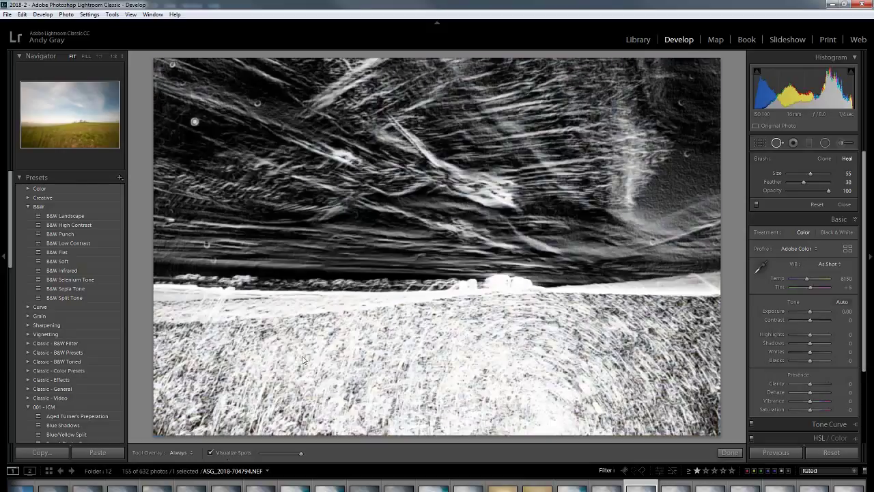
# - Heal the five dust spots in the left part of the sky with an enlarged brush of about 68 to 75
pyautogui.scroll(3, 194, 122)
pyautogui.scroll(2, 194, 121)
pyautogui.click(194, 122)
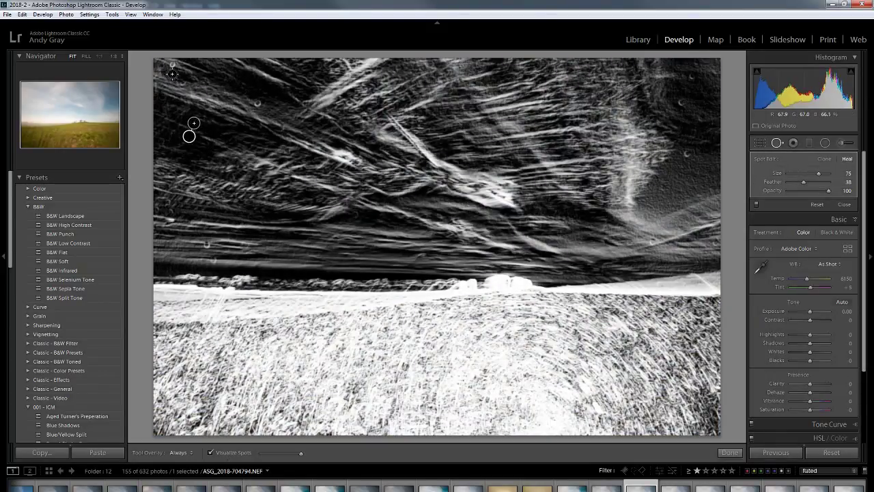
pyautogui.click(174, 69)
pyautogui.click(257, 103)
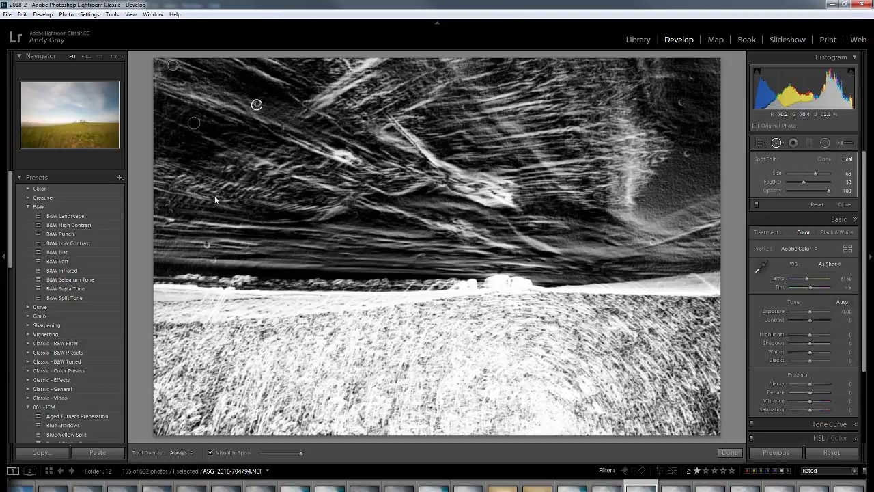
pyautogui.click(205, 243)
pyautogui.click(213, 259)
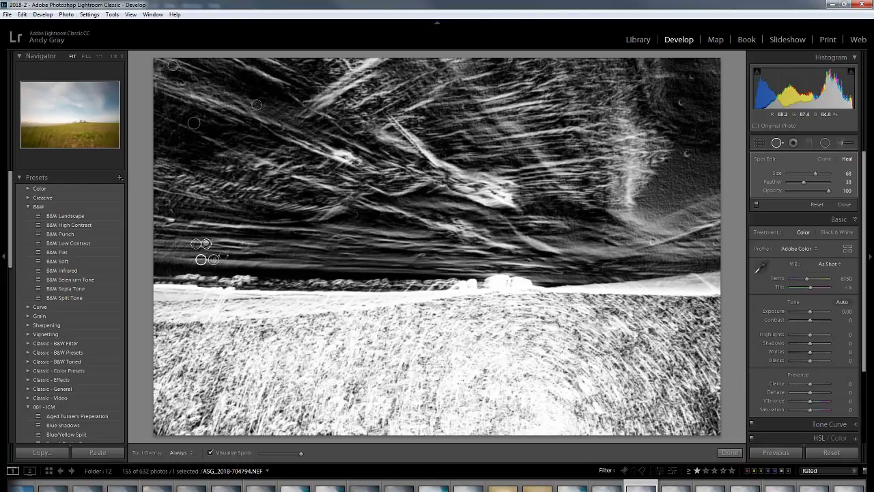
# - Heal the four dust spots in the right part of the sky and finish the spot removal
pyautogui.click(688, 154)
pyautogui.click(682, 103)
pyautogui.click(693, 77)
pyautogui.scroll(-3, 652, 241)
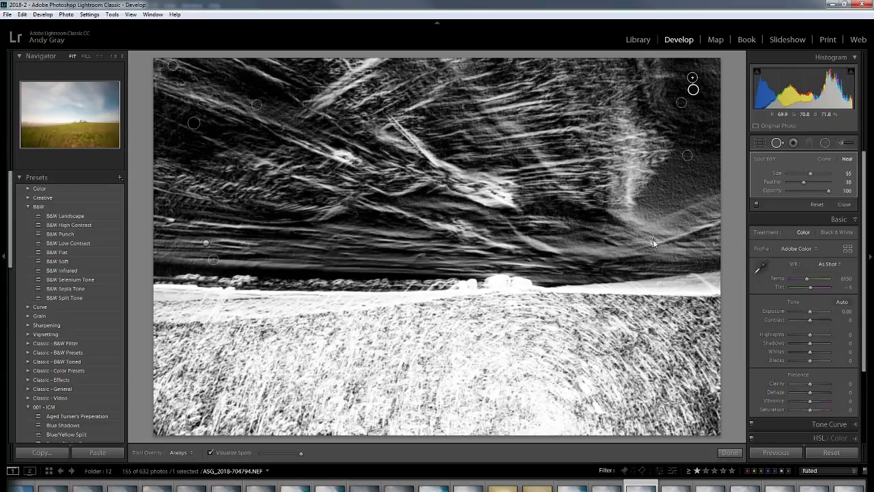
pyautogui.click(652, 241)
pyautogui.click(729, 454)
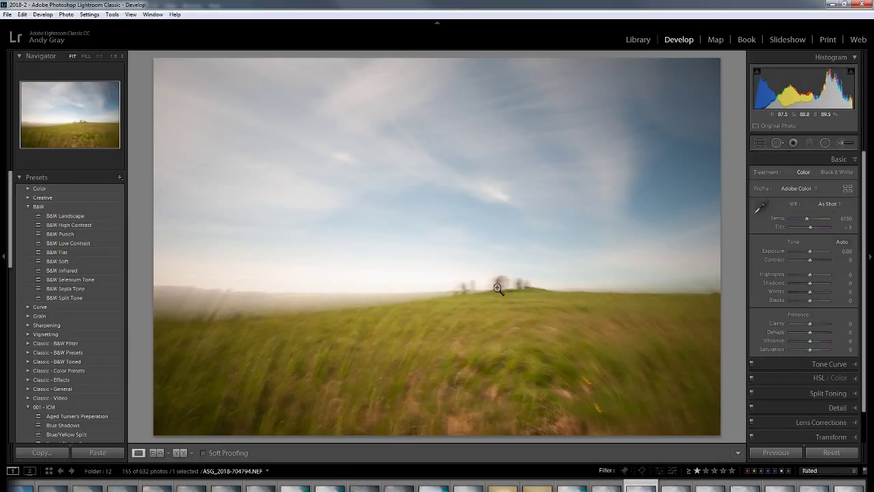
# - Enable the lens profile corrections for the photo
pyautogui.click(826, 422)
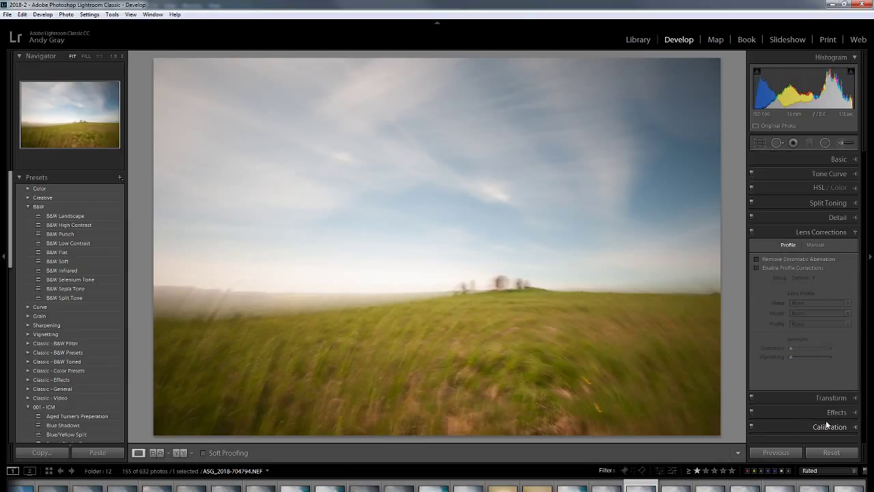
pyautogui.click(767, 268)
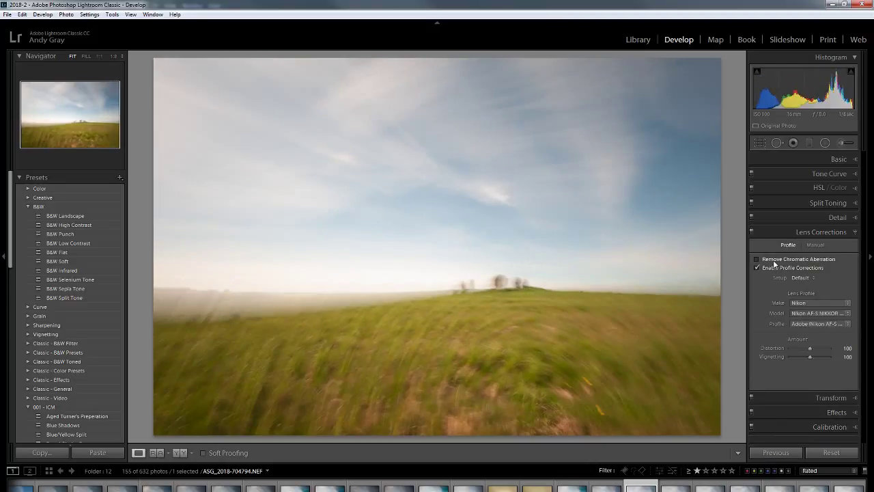
pyautogui.click(818, 233)
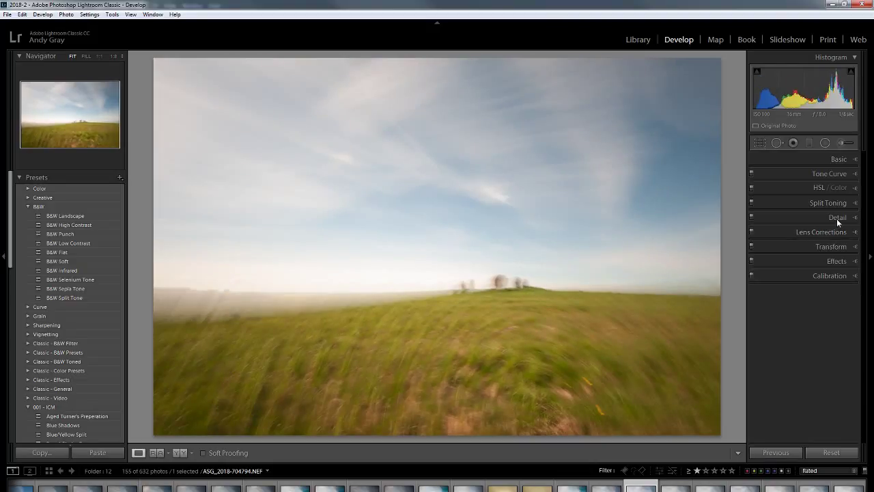
# - Set sharpening to amount 63 with masking 12, and luminance noise reduction to 40
pyautogui.click(837, 218)
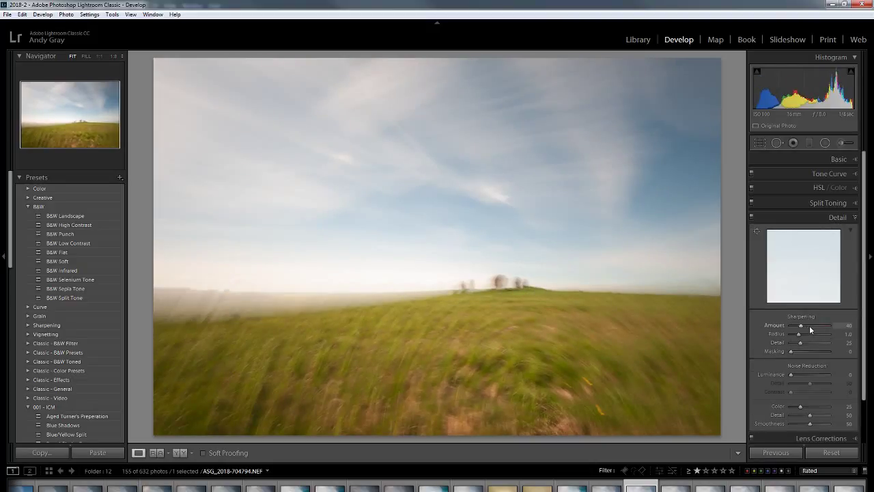
pyautogui.click(807, 327)
pyautogui.click(806, 326)
pyautogui.click(806, 375)
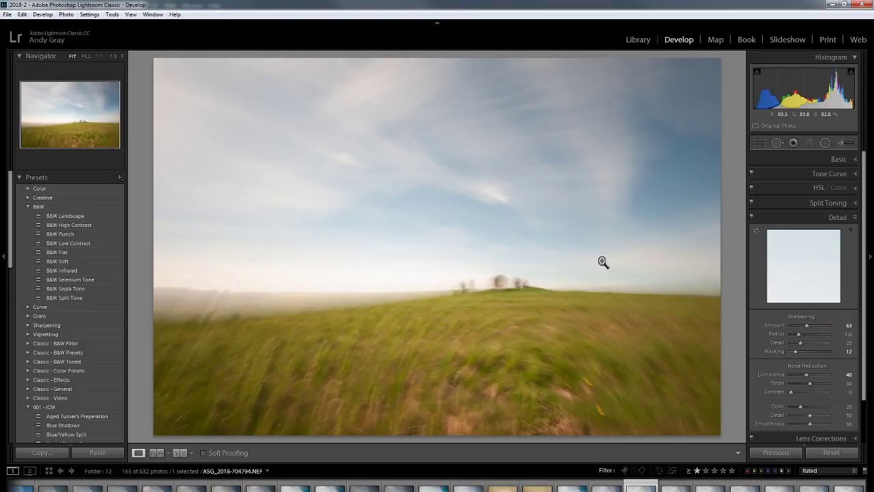
# - Apply the Secret Starter Sauce preset from the 001 - ICM group to the photo
pyautogui.scroll(-4, 71, 351)
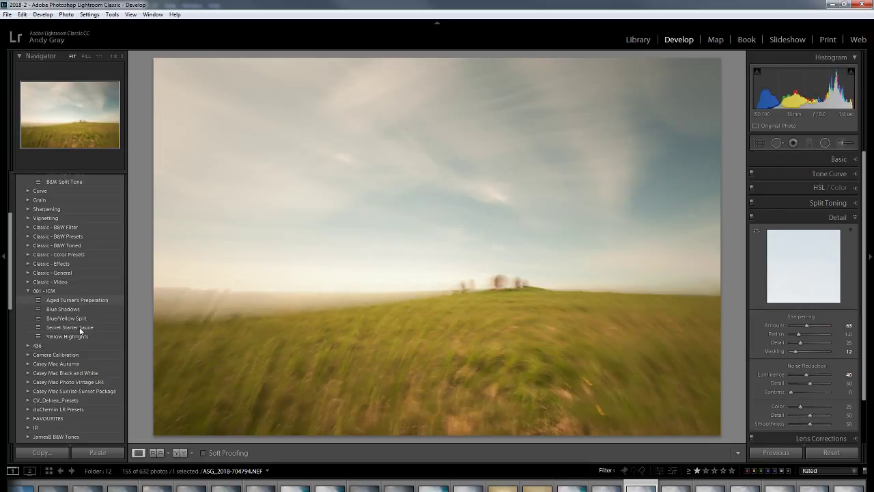
pyautogui.click(71, 330)
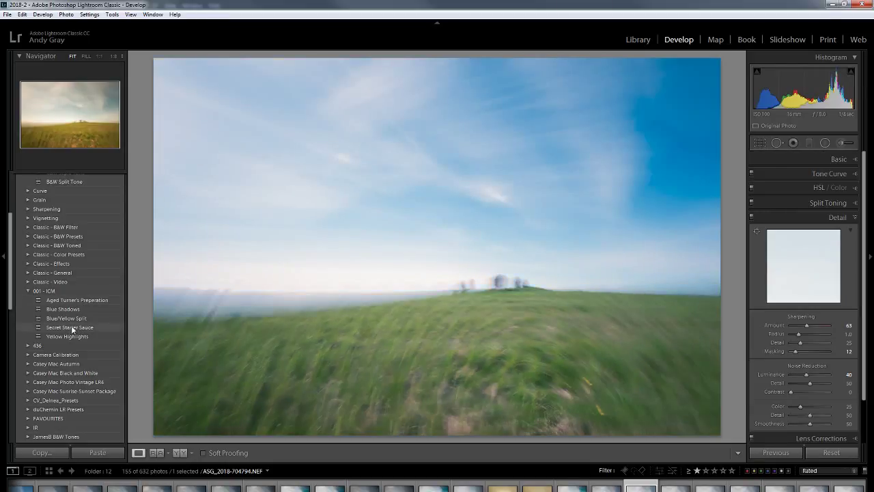
pyautogui.click(72, 329)
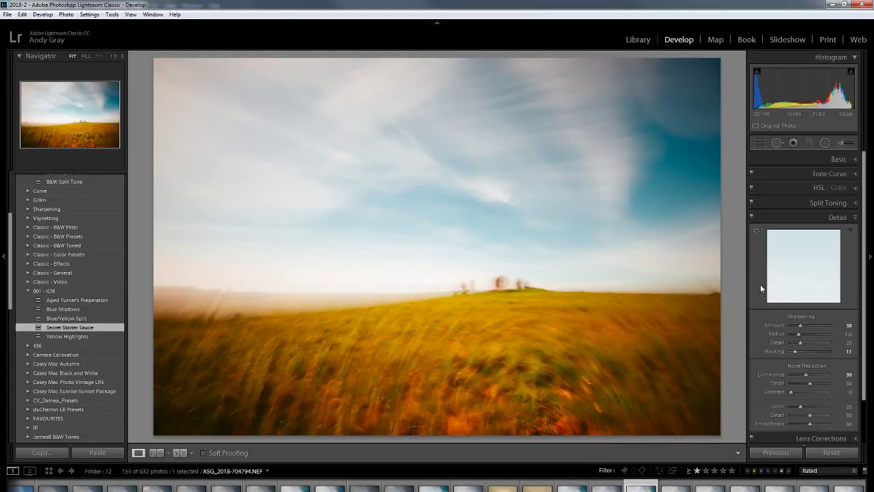
# - Enable lens profile corrections and chromatic aberration removal on the preset-treated photo
pyautogui.click(835, 220)
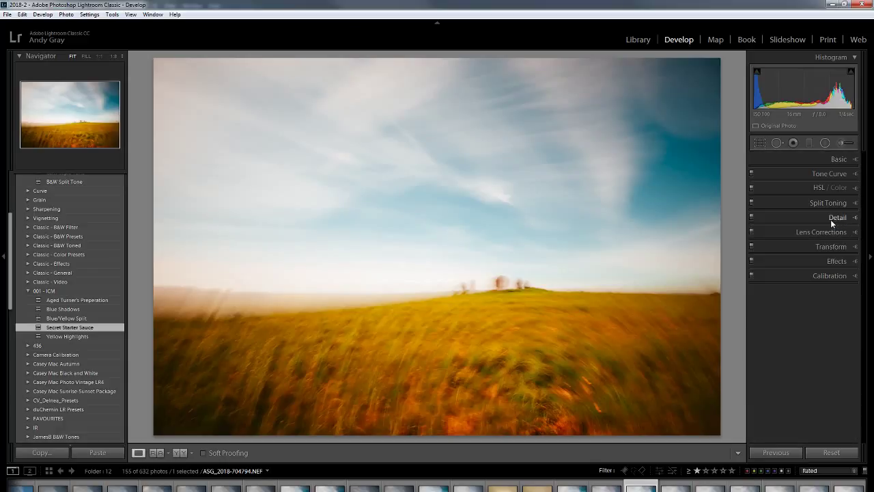
pyautogui.click(820, 233)
pyautogui.click(791, 268)
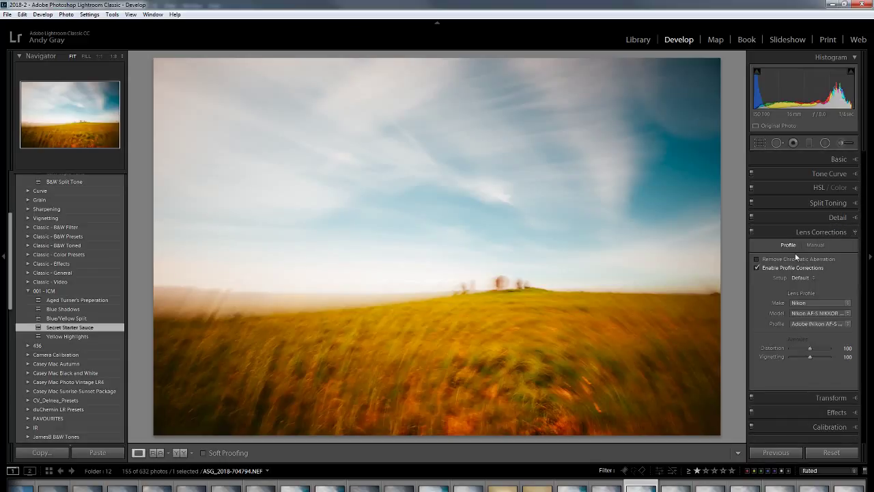
pyautogui.click(793, 259)
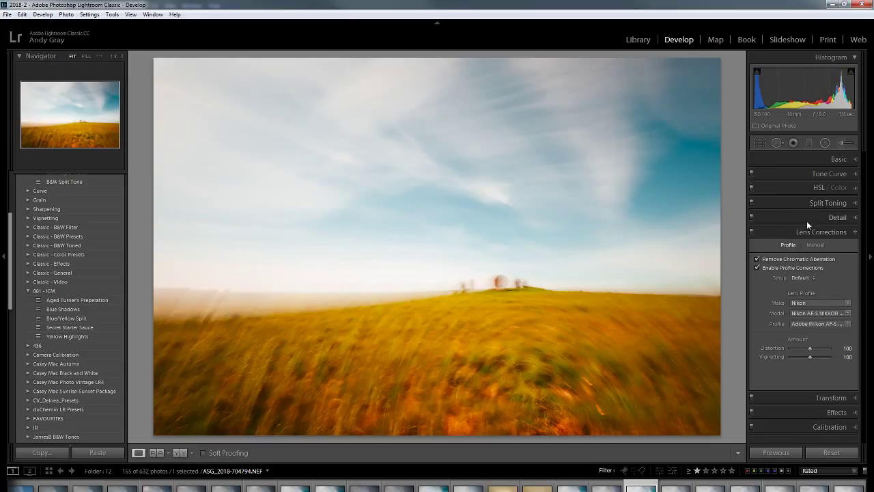
pyautogui.click(806, 231)
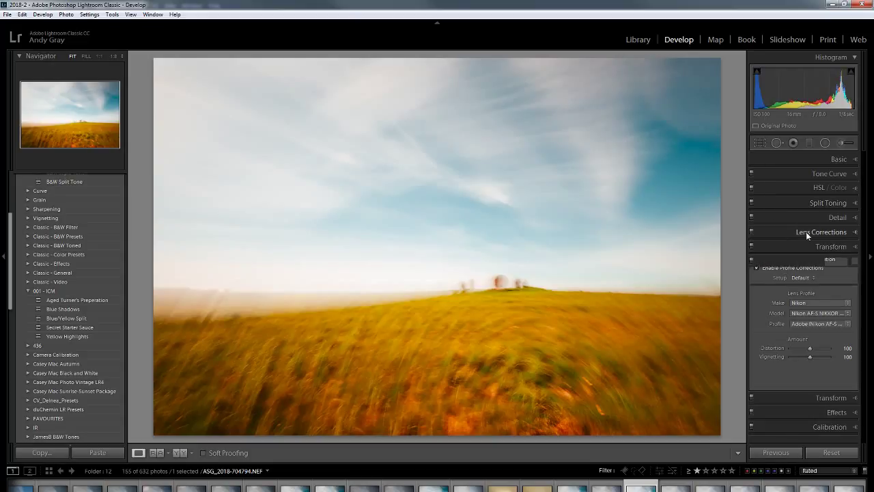
# - Set the post-crop vignetting amount to +10 and its midpoint to 43
pyautogui.click(839, 248)
pyautogui.click(839, 248)
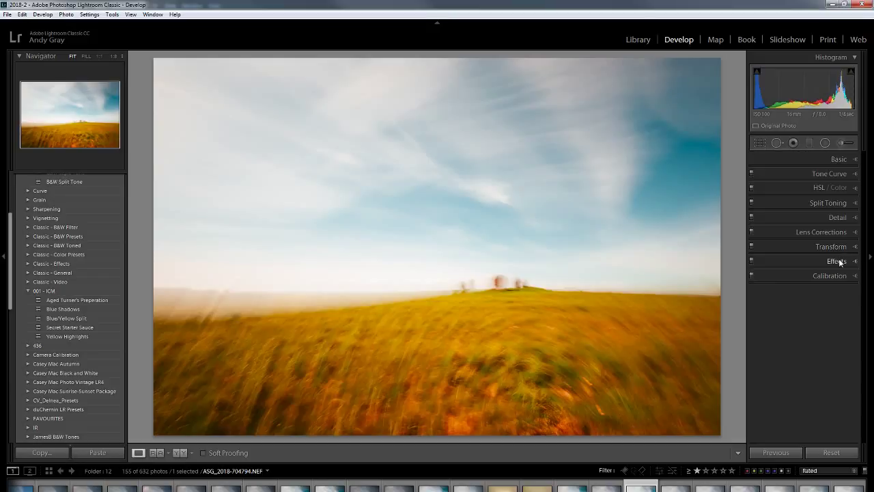
pyautogui.click(839, 261)
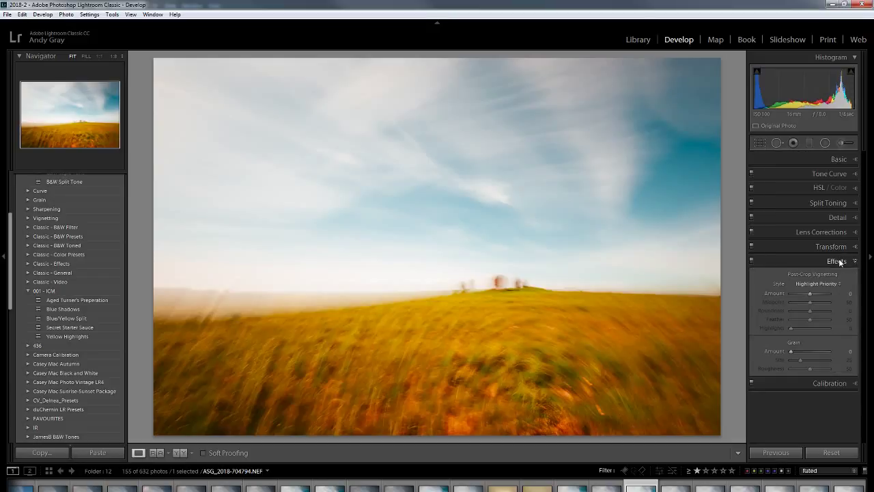
pyautogui.click(837, 216)
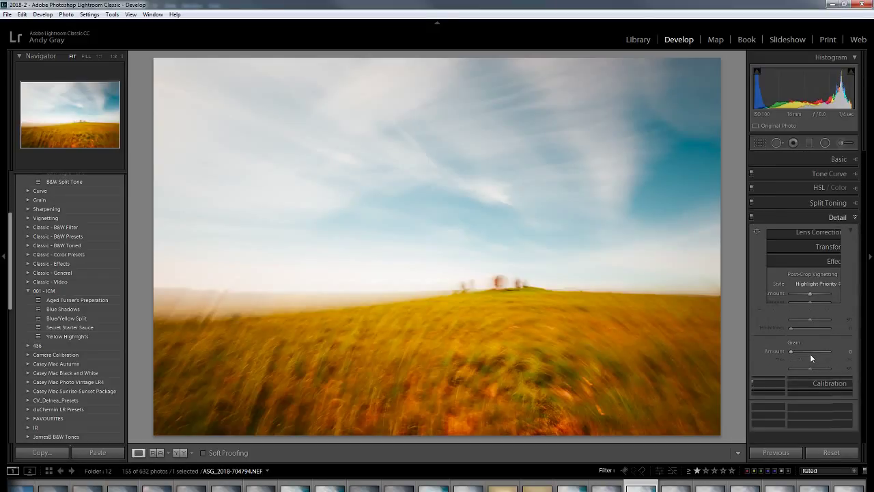
pyautogui.click(834, 217)
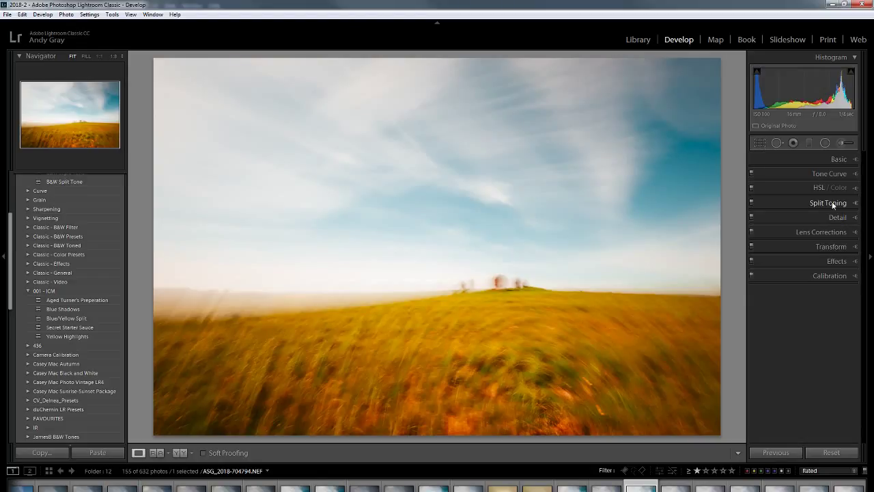
pyautogui.click(834, 261)
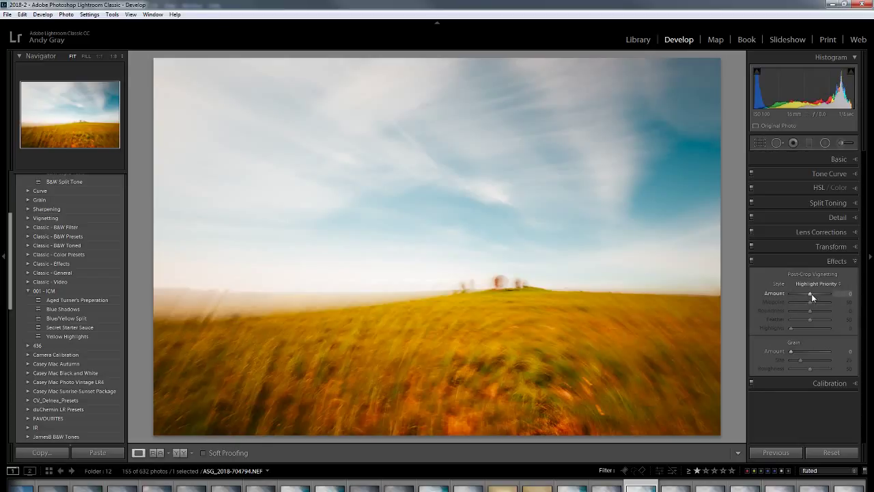
pyautogui.moveTo(811, 294); pyautogui.dragTo(811, 293)
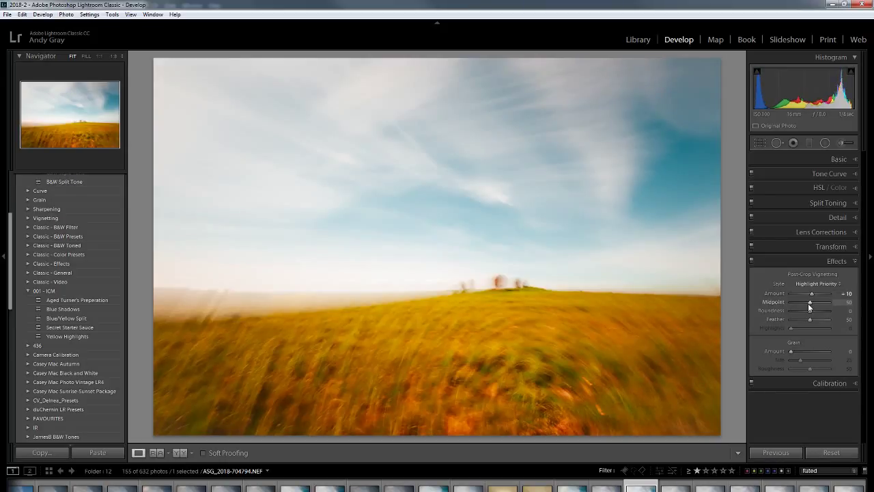
pyautogui.moveTo(809, 303)
pyautogui.mouseDown()
pyautogui.moveTo(817, 309)
pyautogui.moveTo(806, 304)
pyautogui.mouseUp()
# - Add four similar frames from the filmstrip to the selection and synchronize all develop settings, including spot removal, to them
pyautogui.click(645, 39)
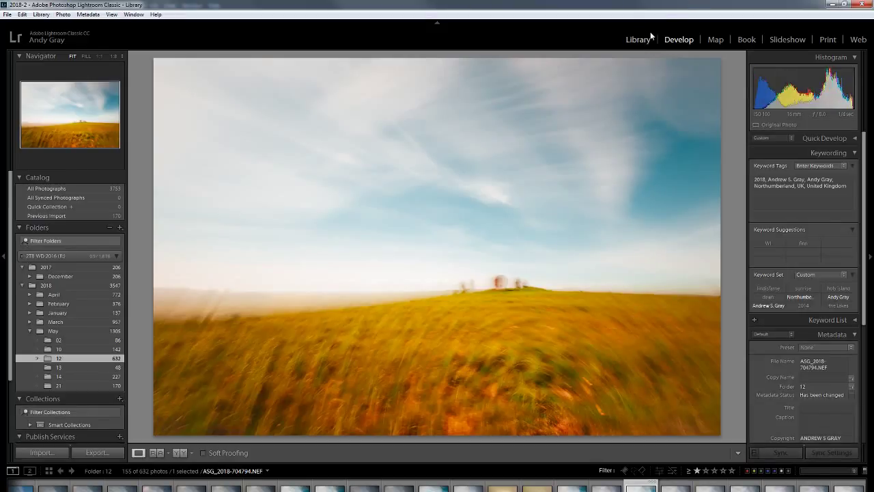
pyautogui.click(672, 39)
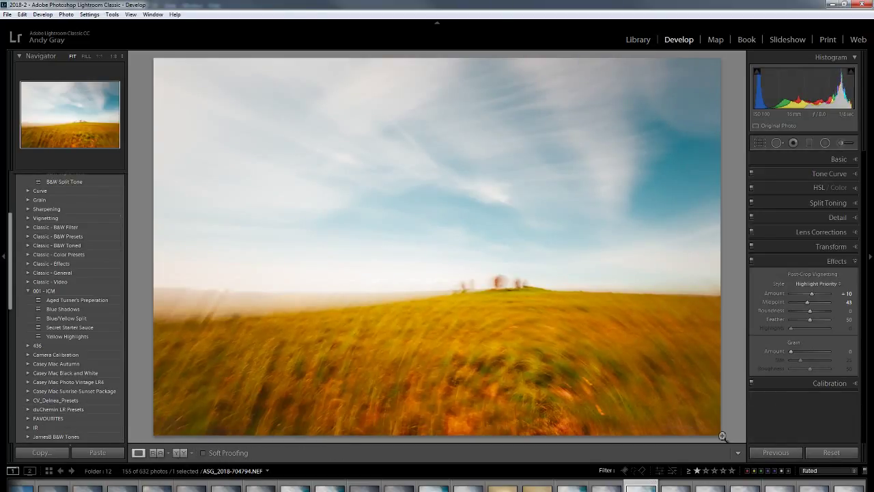
pyautogui.keyDown('shift'); pyautogui.click(849, 486); pyautogui.keyUp('shift')
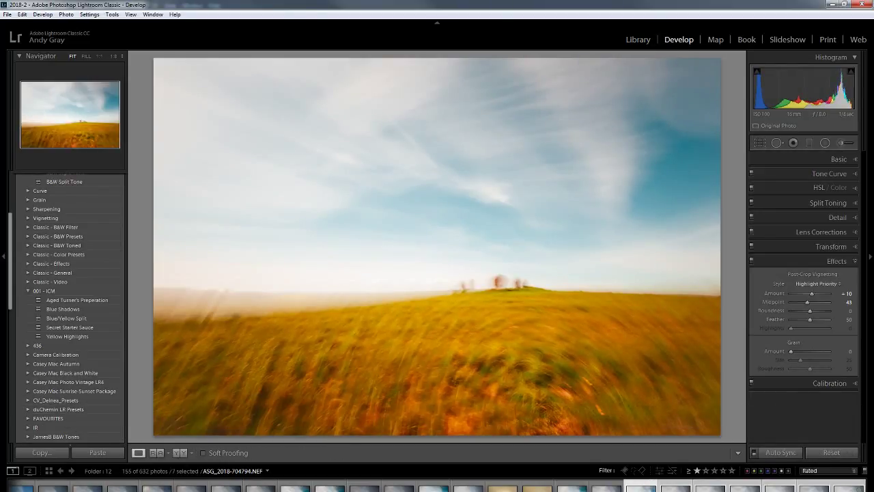
pyautogui.keyDown('ctrl'); pyautogui.click(744, 487); pyautogui.keyUp('ctrl')
pyautogui.keyDown('ctrl'); pyautogui.click(780, 486); pyautogui.keyUp('ctrl')
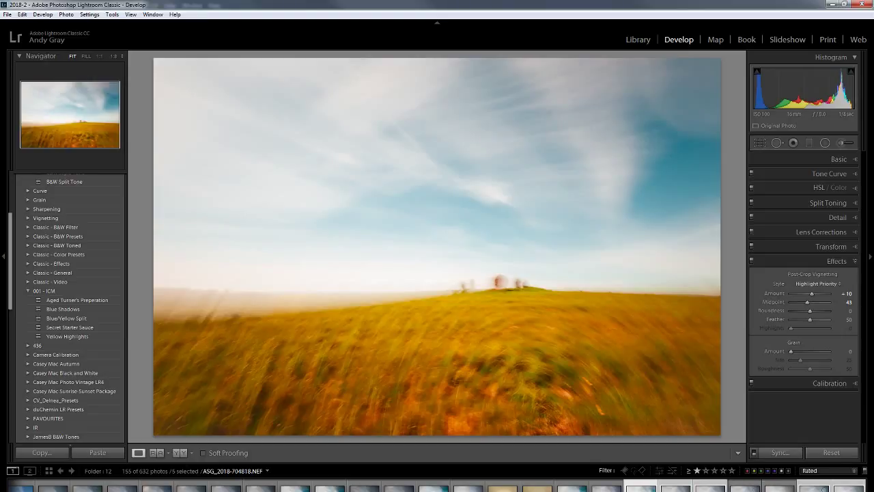
pyautogui.click(779, 452)
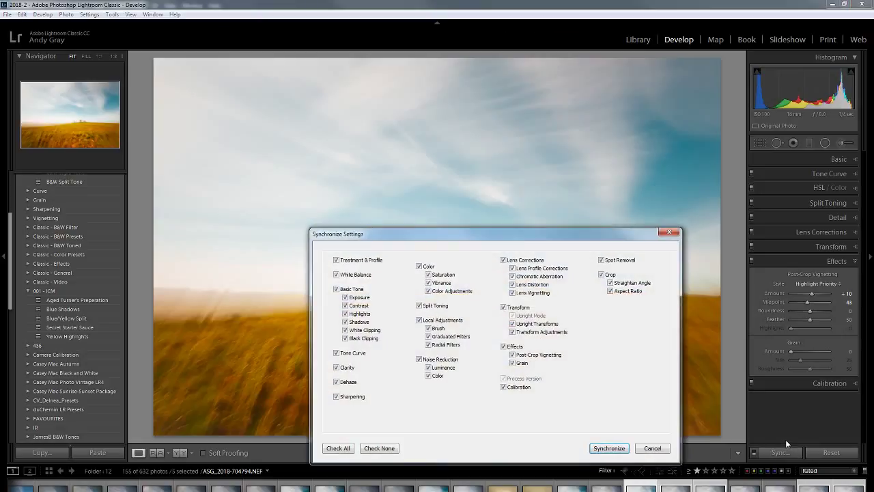
pyautogui.click(610, 448)
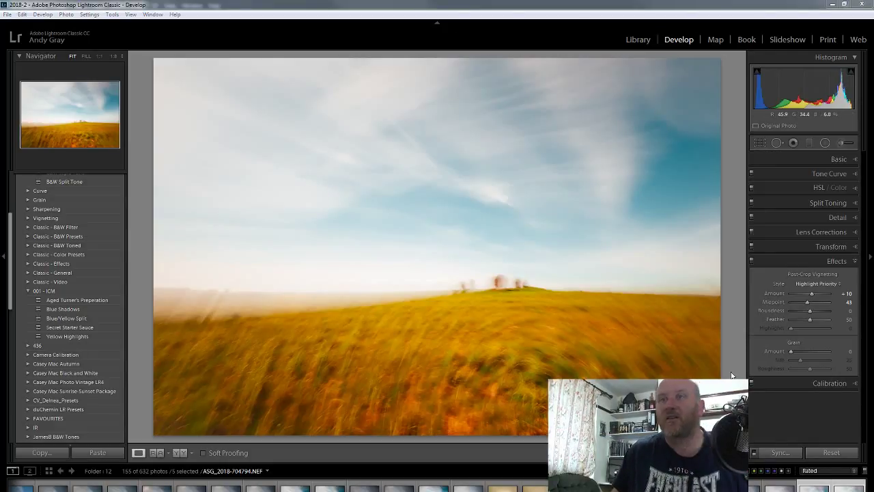
# - Open the five selected photos as layers of one document in Photoshop
pyautogui.rightClick(395, 245)
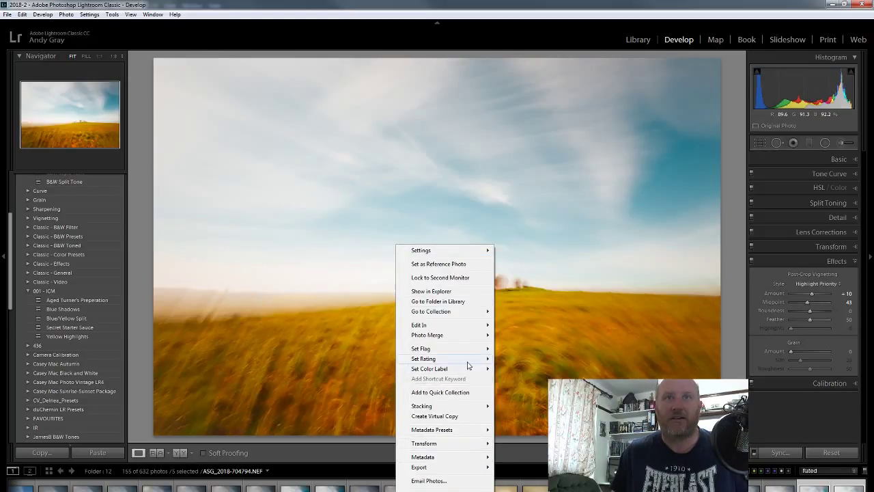
pyautogui.moveTo(469, 366)
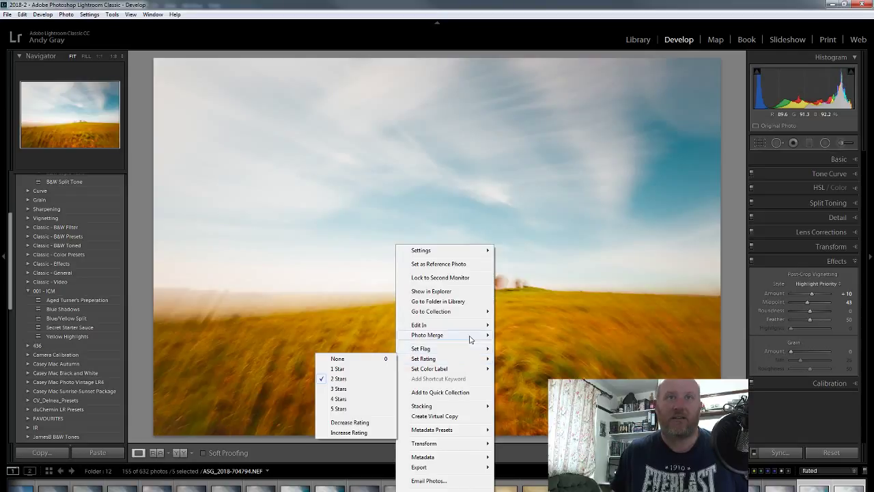
pyautogui.moveTo(473, 326)
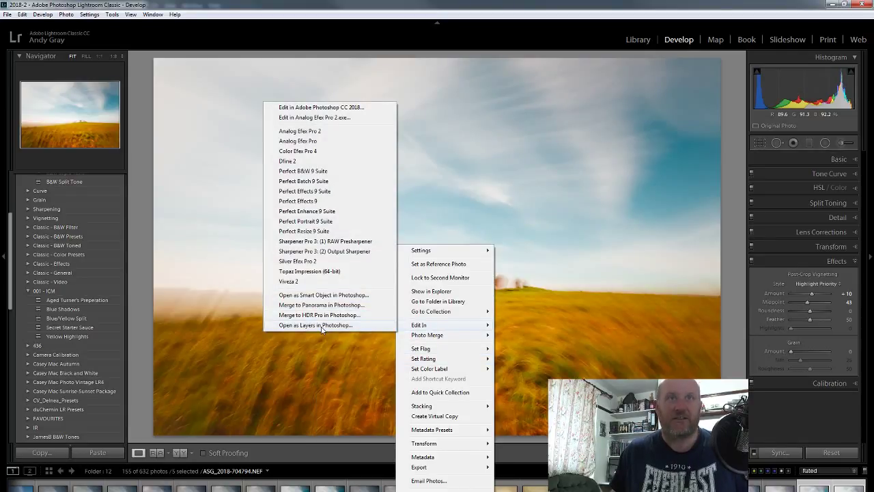
pyautogui.click(322, 326)
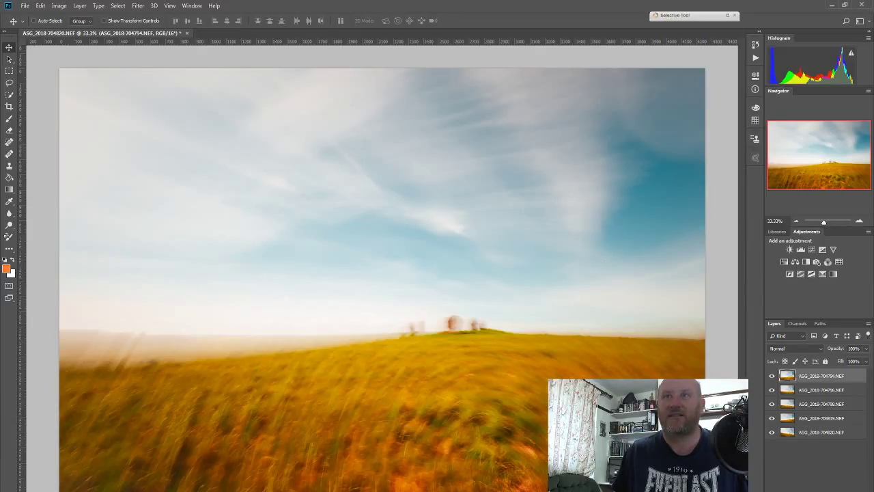
# - Select all five photo layers and set their blend mode to Darken
pyautogui.click(819, 432)
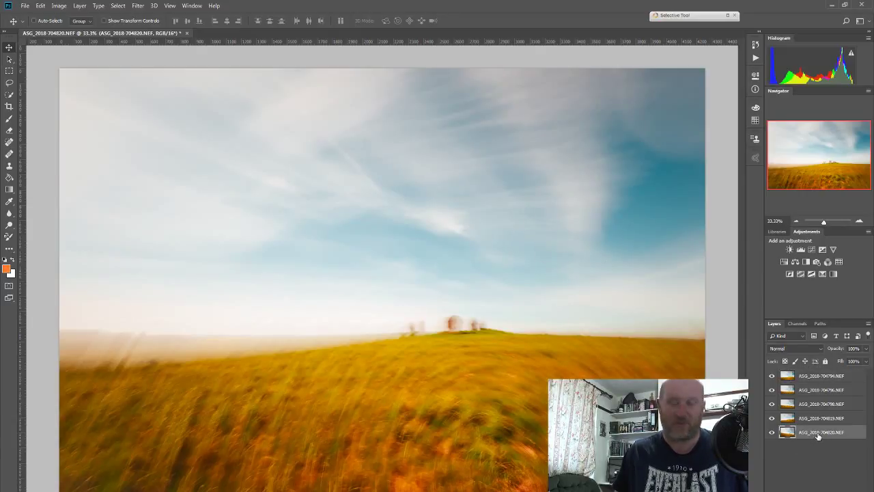
pyautogui.keyDown('shift'); pyautogui.click(827, 380); pyautogui.keyUp('shift')
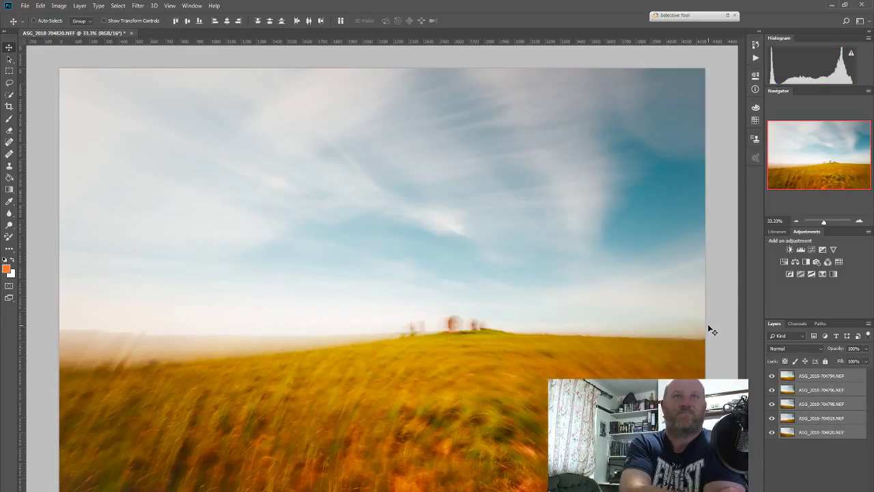
pyautogui.click(785, 350)
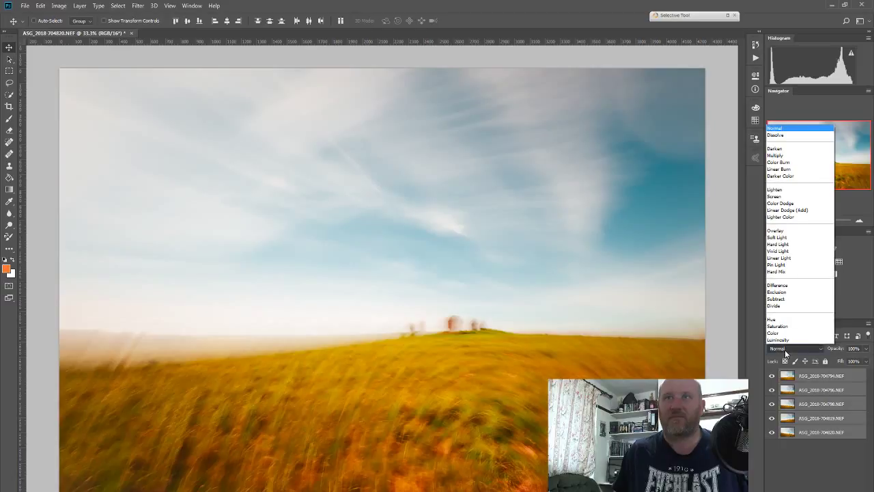
pyautogui.click(796, 149)
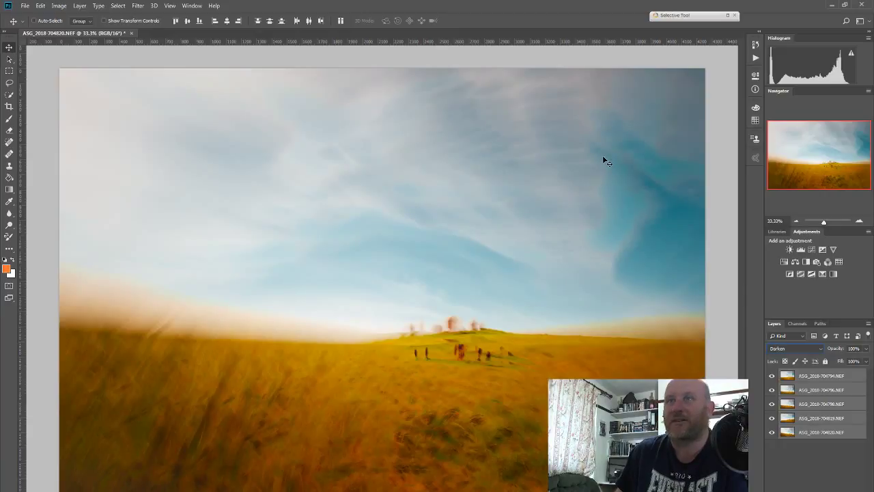
# - Try the remaining darkening blend modes on the five selected layers, from Multiply through Color Burn to Darker Color
pyautogui.hotkey('shift', '+')
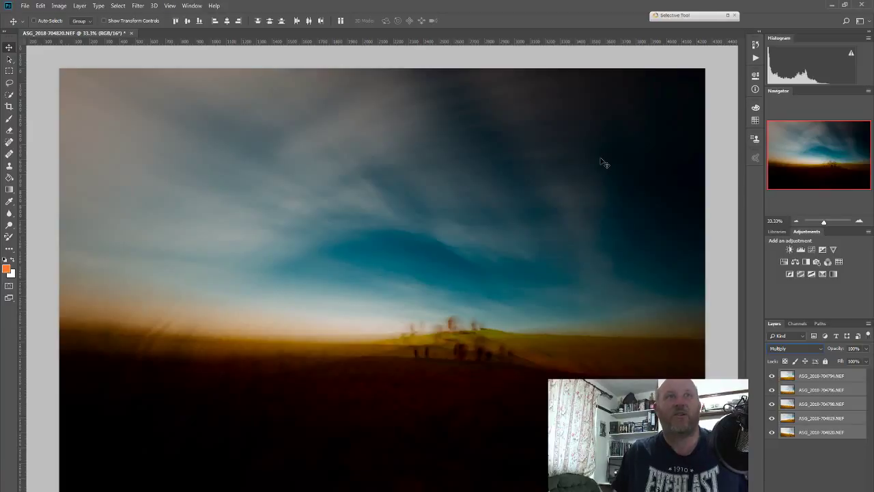
pyautogui.hotkey('shift', '+')
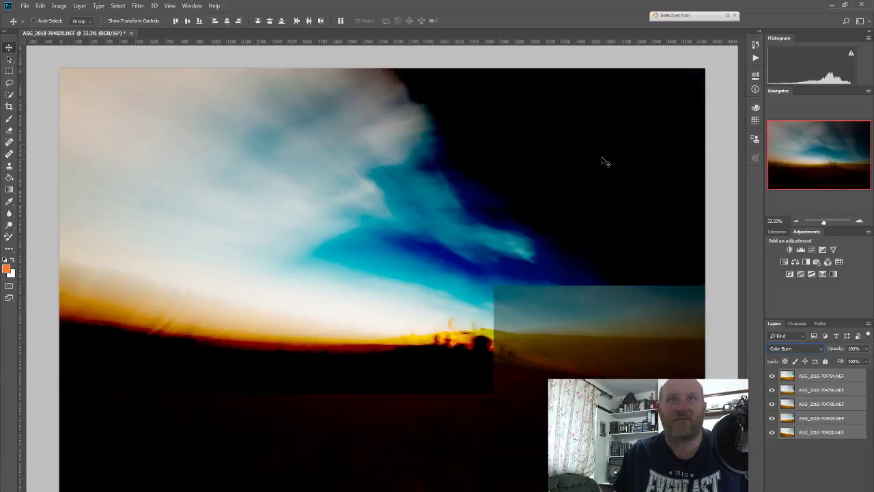
pyautogui.hotkey('shift', '+')
pyautogui.hotkey('shift', '+')
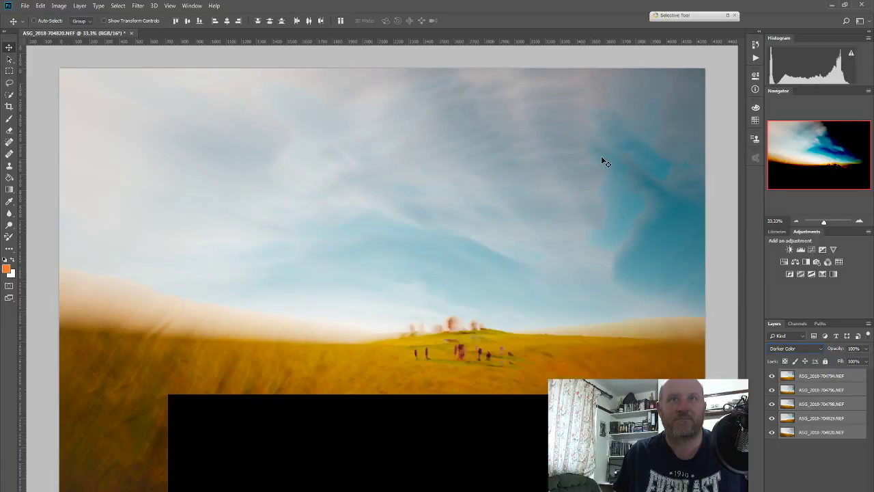
# - Try the lightening blend modes on the five selected layers, from Lighten through Color Dodge and Linear Dodge (Add) to Lighter Color
pyautogui.hotkey('shift', '+')
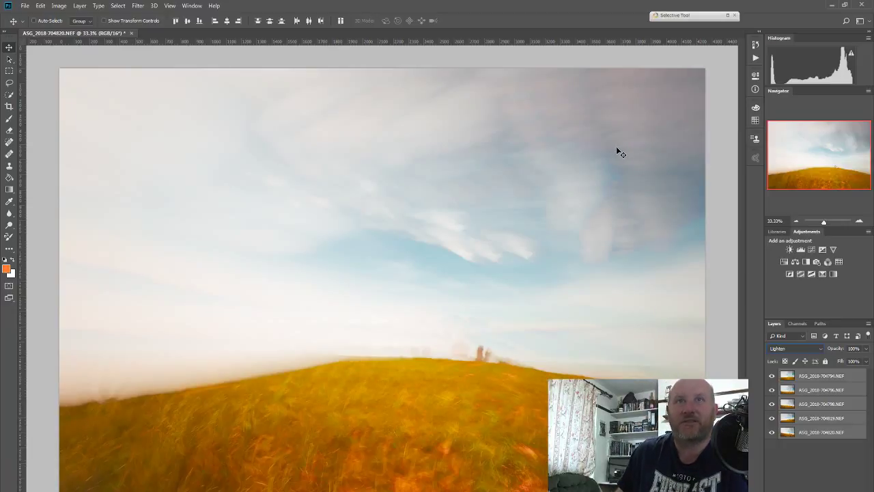
pyautogui.hotkey('shift', '+')
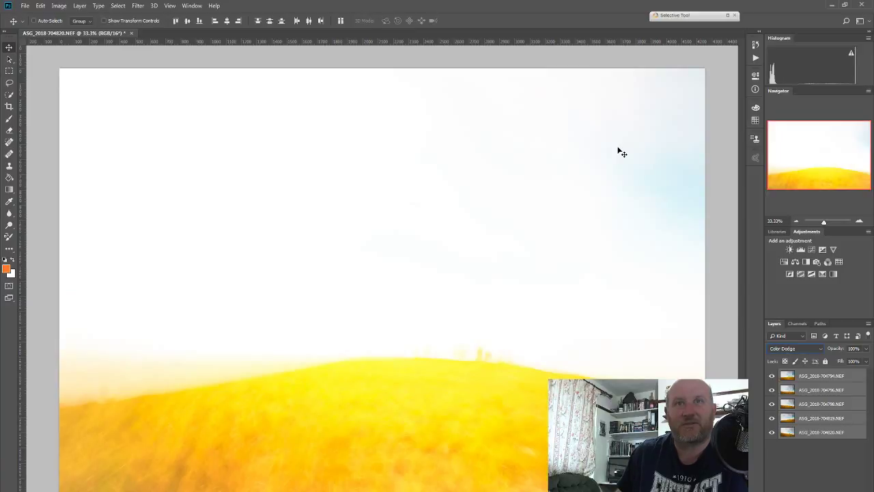
pyautogui.hotkey('shift', '+')
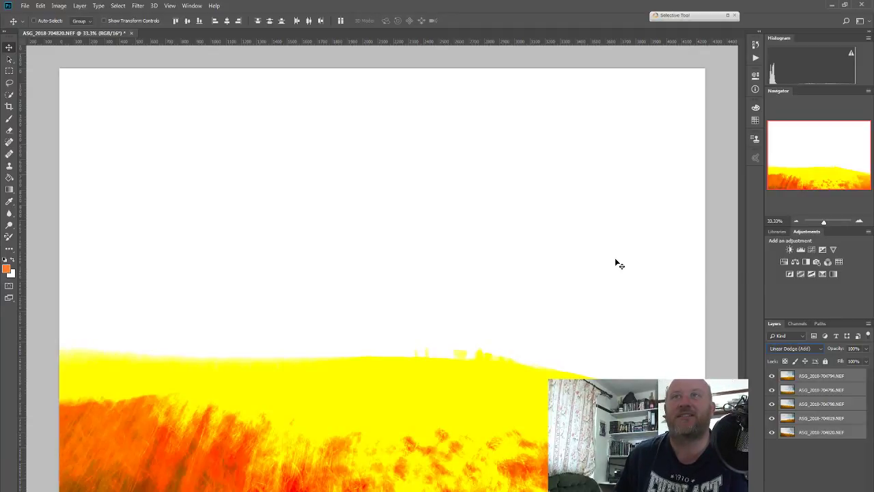
pyautogui.hotkey('shift', '+')
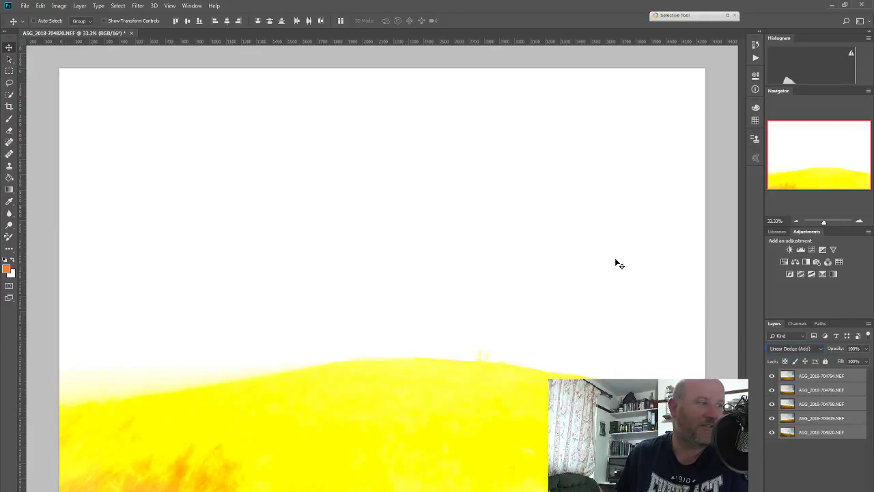
pyautogui.hotkey('shift', '+')
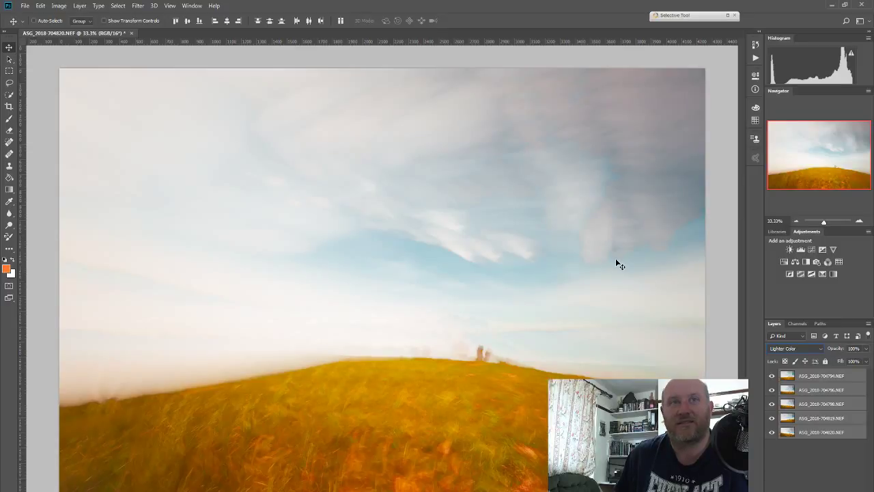
# - Try the contrast blend modes on the five selected layers one after another, from Overlay to Hard Mix
pyautogui.hotkey('shift', '+')
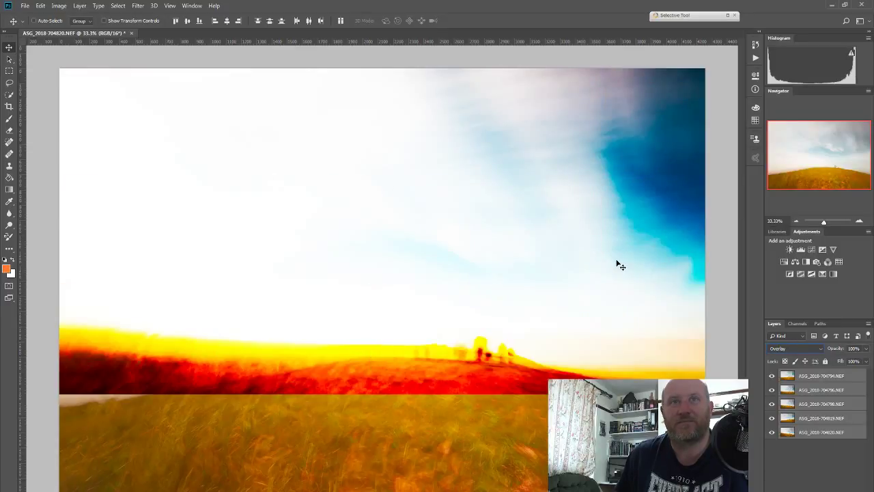
pyautogui.hotkey('shift', '+')
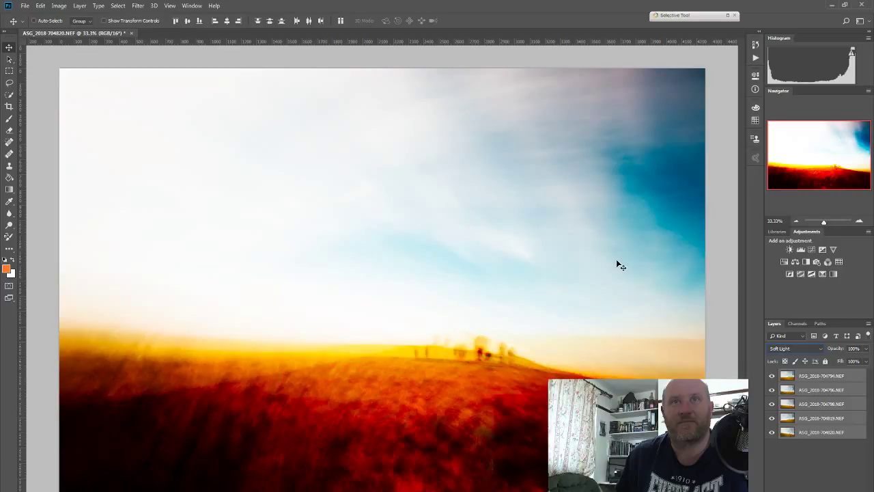
pyautogui.hotkey('shift', '+')
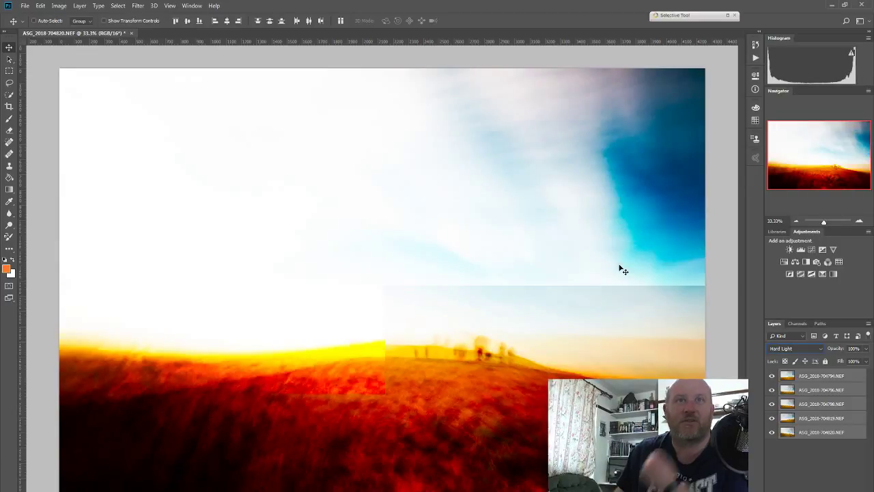
pyautogui.hotkey('shift', '+')
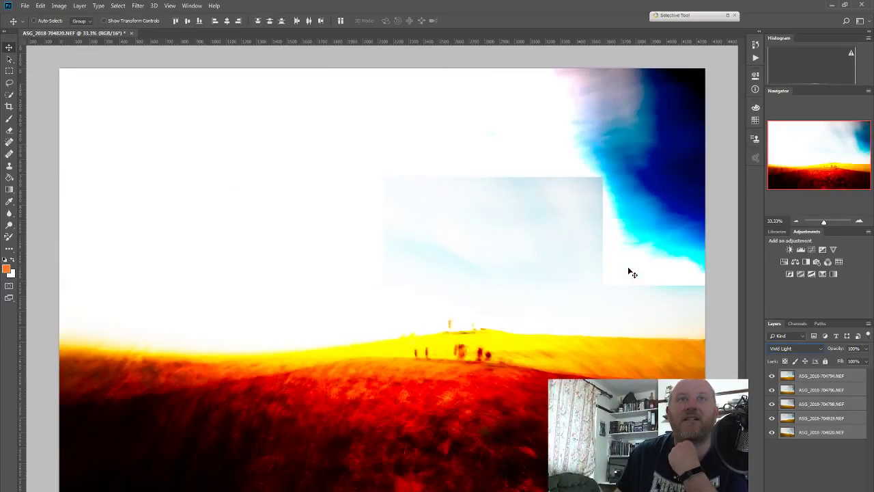
pyautogui.hotkey('shift', '+')
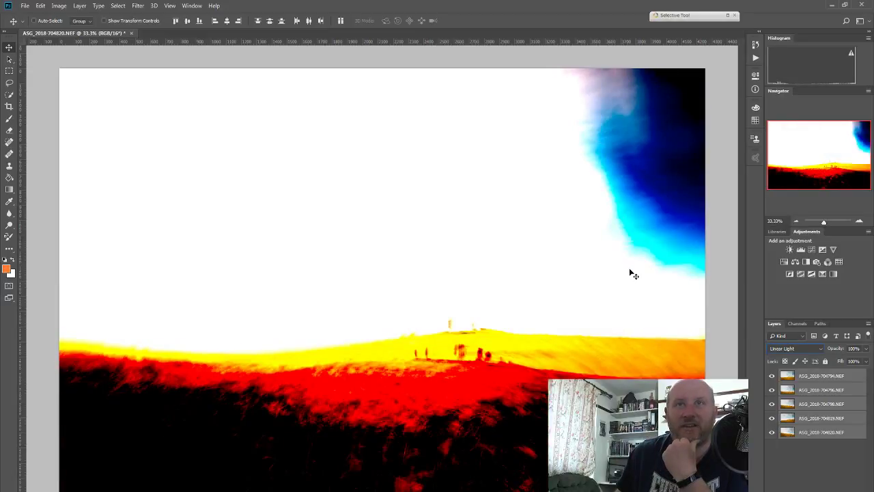
pyautogui.hotkey('shift', '+')
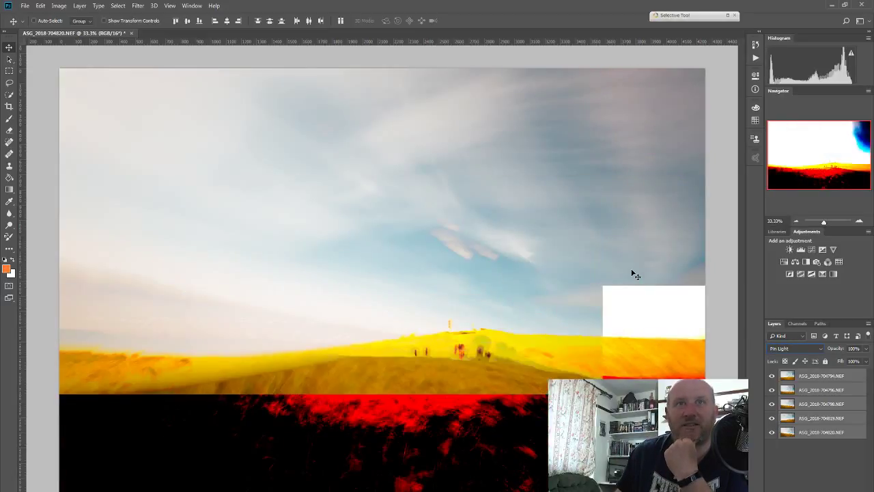
pyautogui.hotkey('shift', '+')
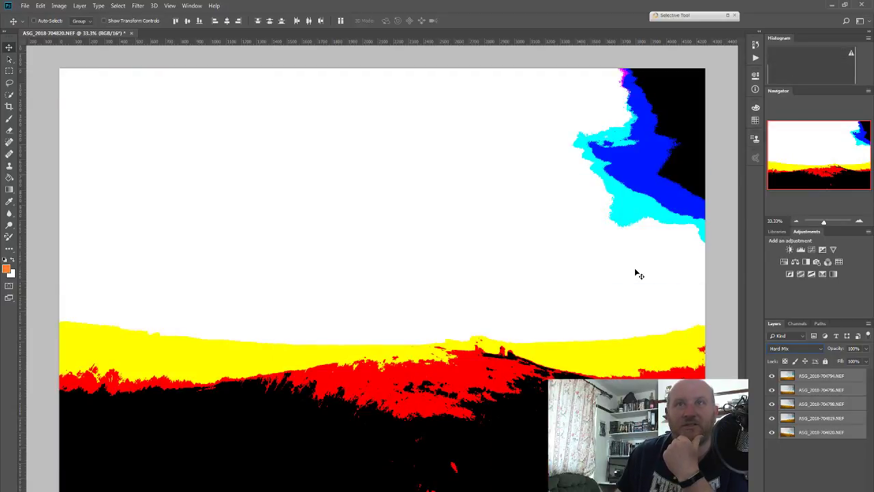
# - Try the comparative and colour blend modes on the five selected layers, from Difference through Divide and Hue to Luminosity
pyautogui.hotkey('shift', '+')
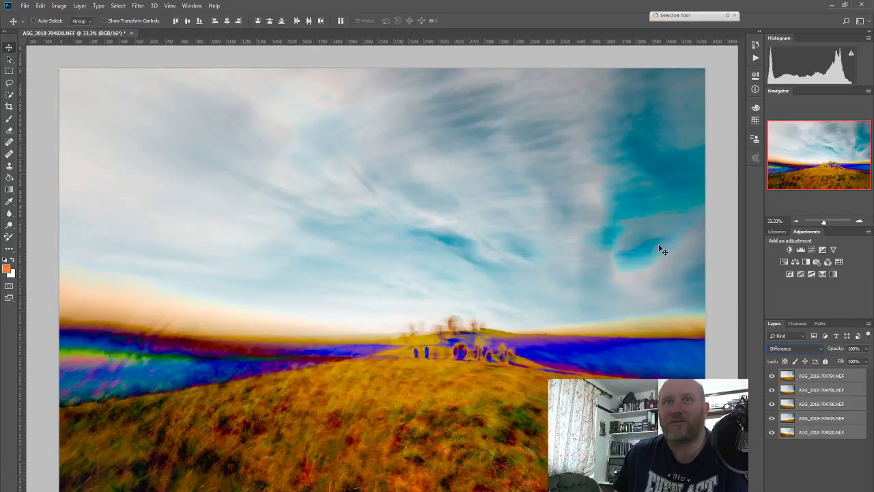
pyautogui.hotkey('shift', '+')
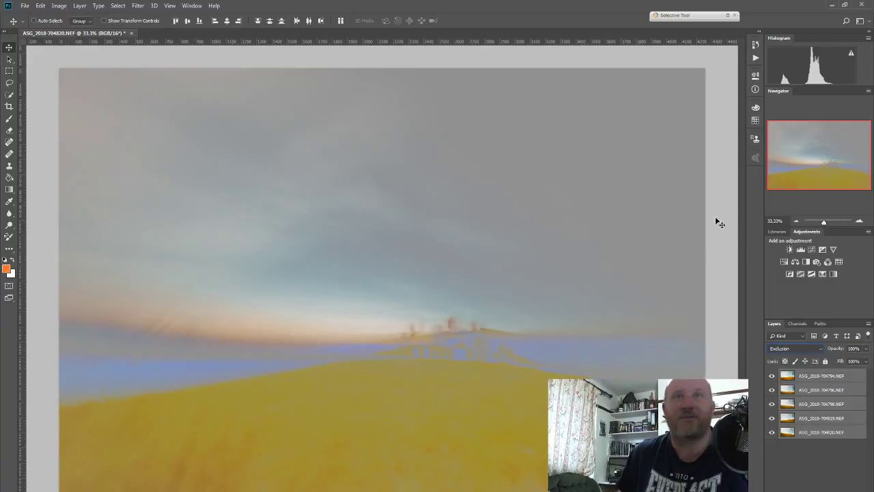
pyautogui.hotkey('shift', '+')
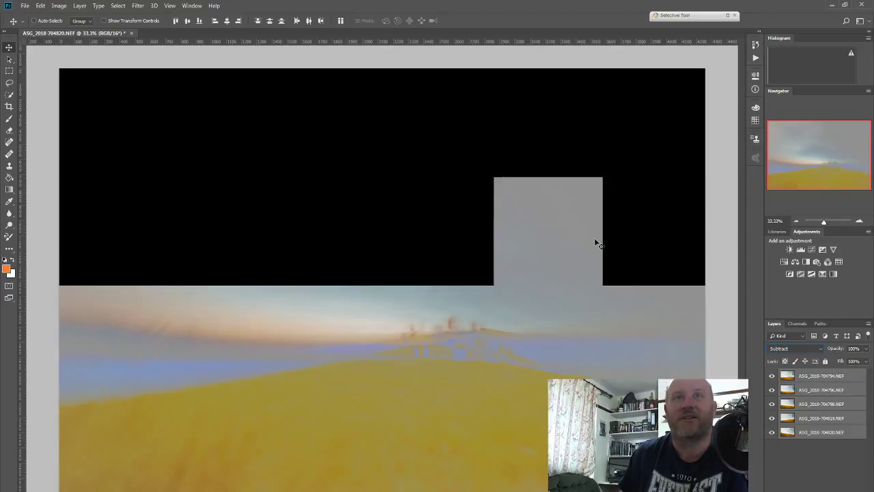
pyautogui.hotkey('shift', '+')
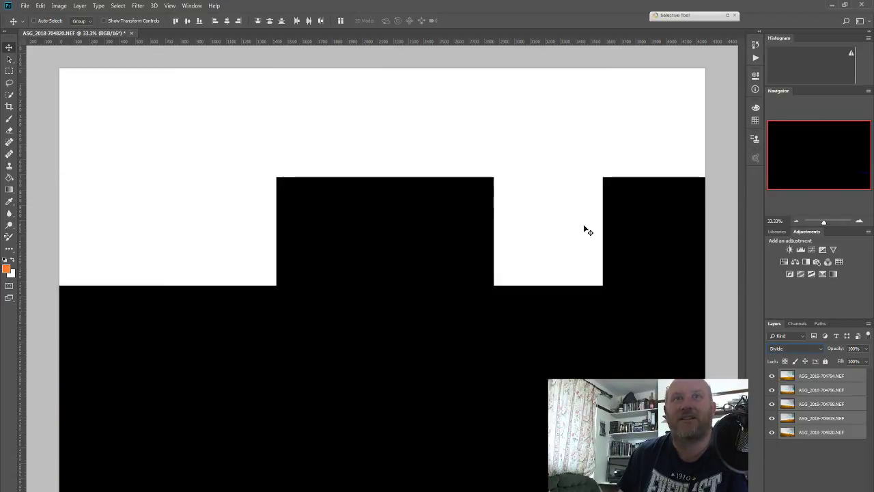
pyautogui.hotkey('shift', '+')
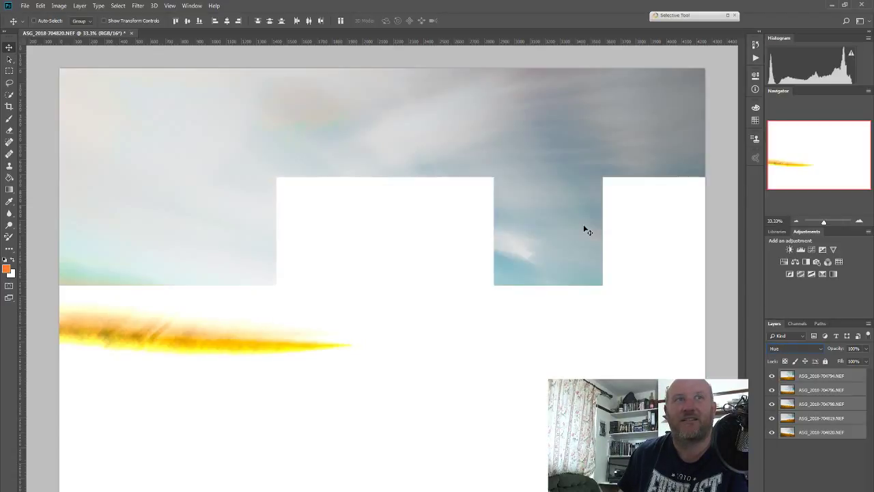
pyautogui.hotkey('shift', '+')
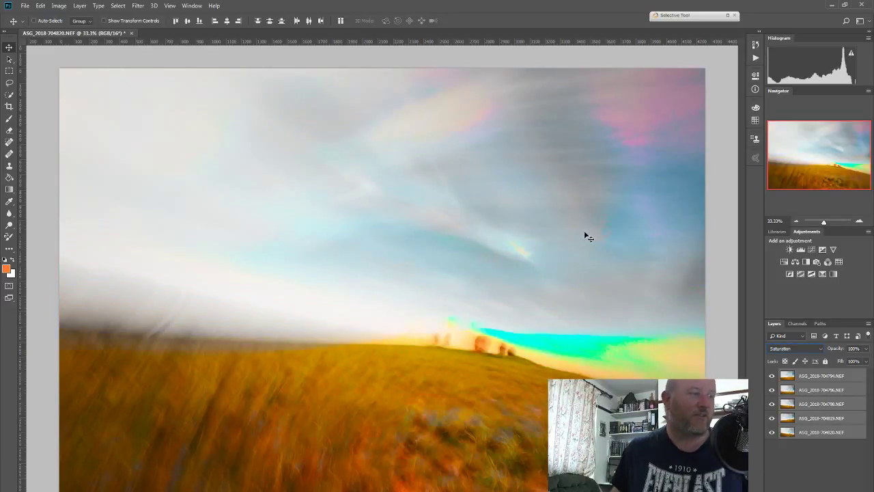
pyautogui.hotkey('shift', '+')
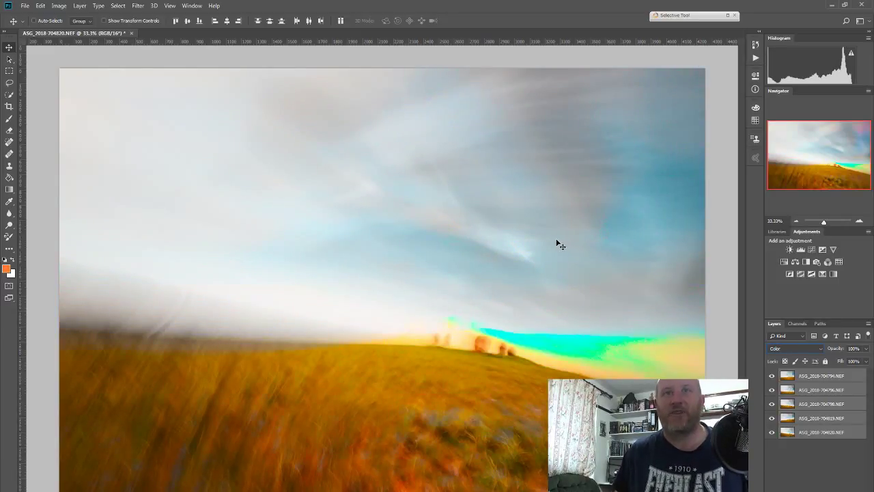
pyautogui.hotkey('shift', '+')
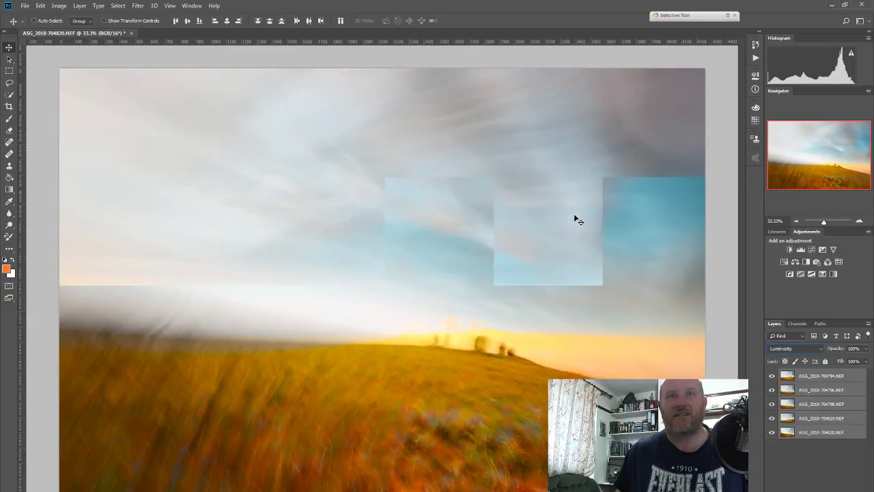
# - Return the five selected layers to Darken for comparison, and set their blend mode to Lighten
pyautogui.click(810, 350)
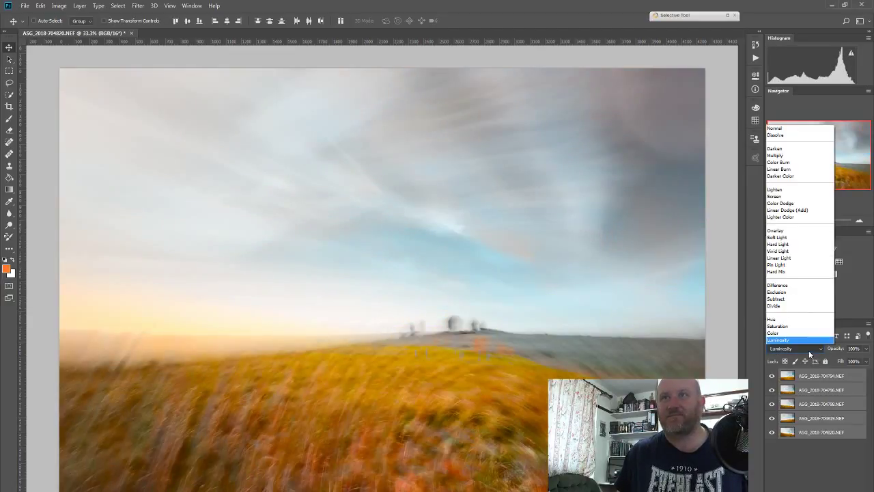
pyautogui.click(812, 150)
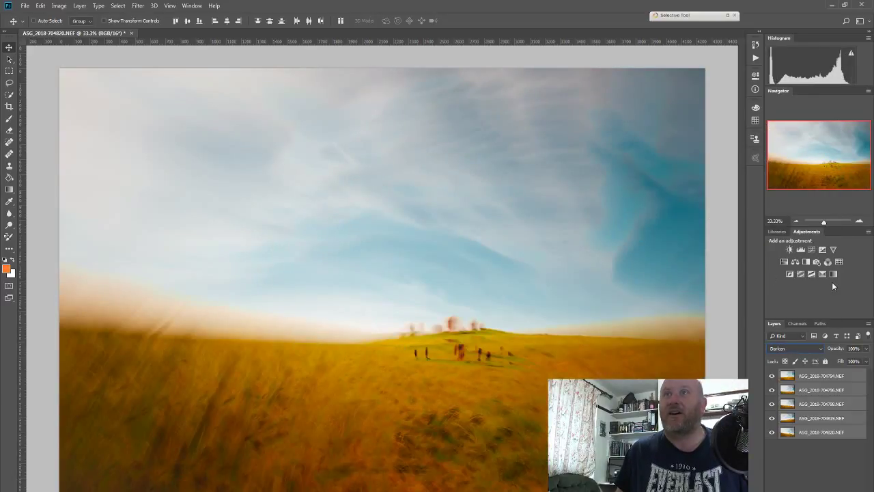
pyautogui.click(800, 346)
pyautogui.click(802, 191)
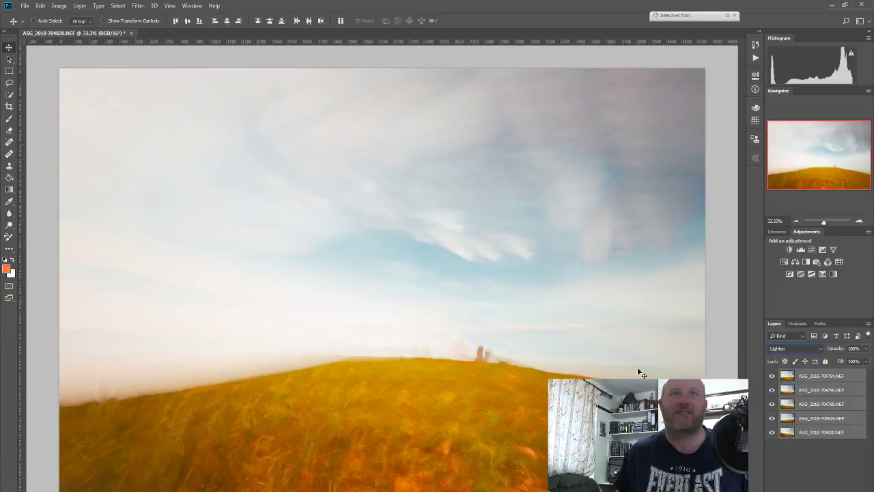
# - Hide and show each of the upper four photo layers in turn to examine what each contributes to the Lighten blend
pyautogui.click(772, 376)
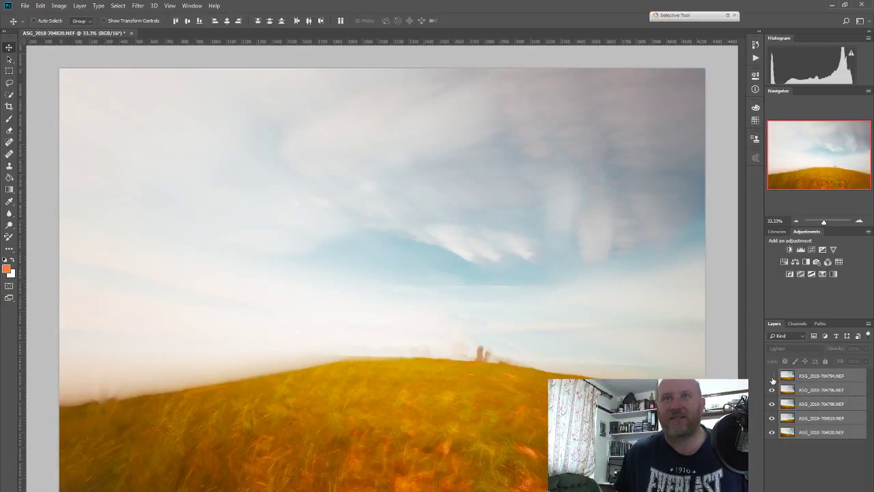
pyautogui.click(773, 376)
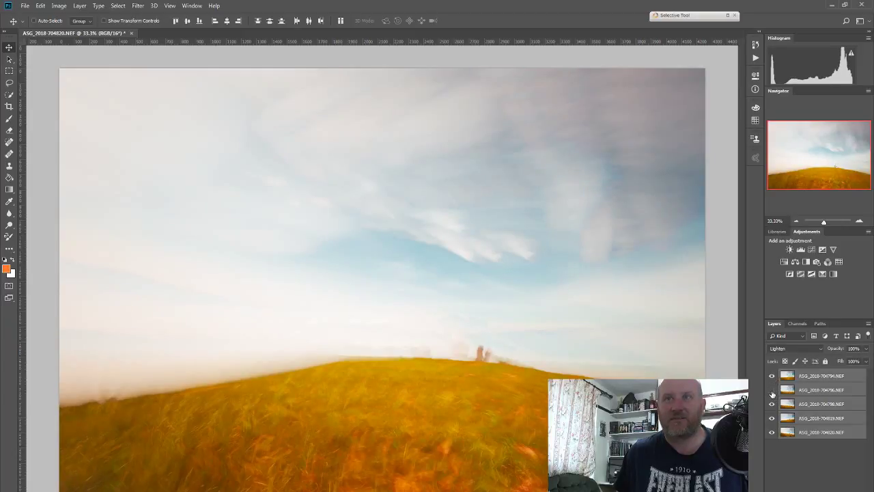
pyautogui.click(773, 390)
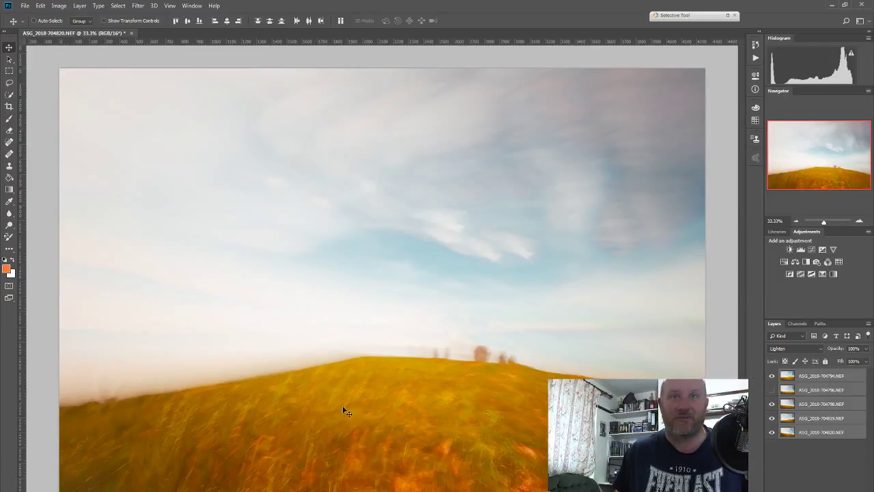
pyautogui.click(773, 390)
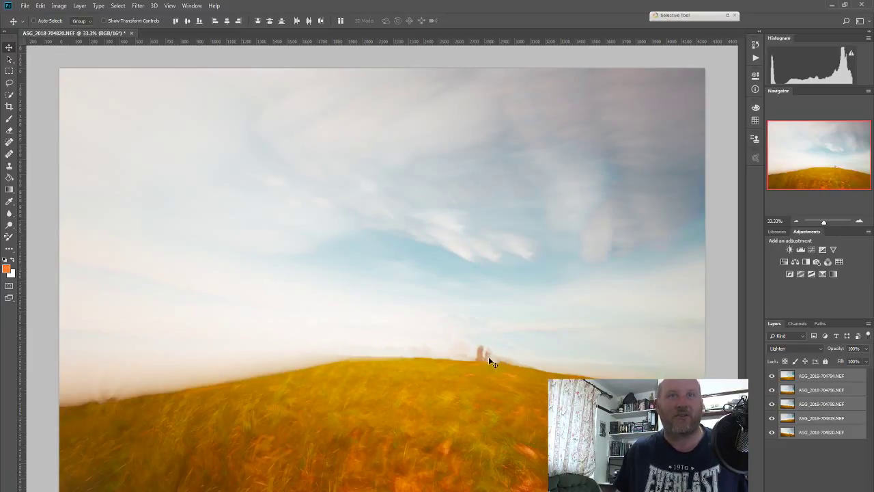
pyautogui.click(772, 389)
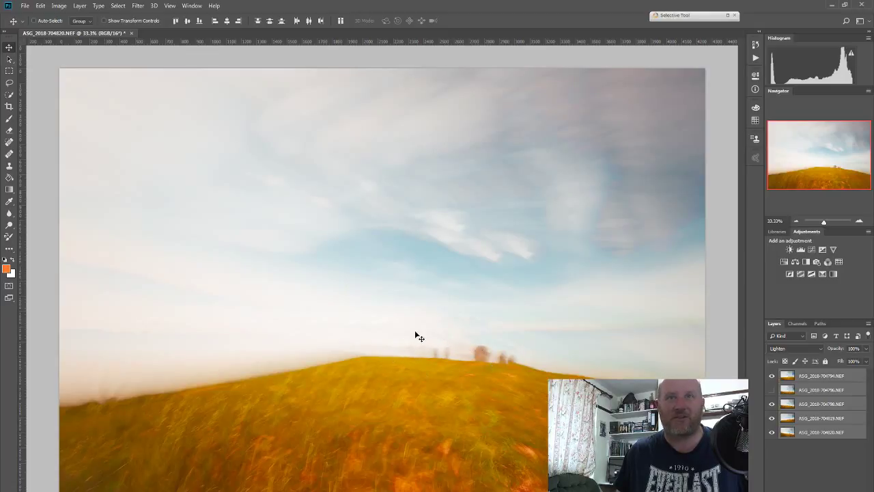
pyautogui.click(772, 404)
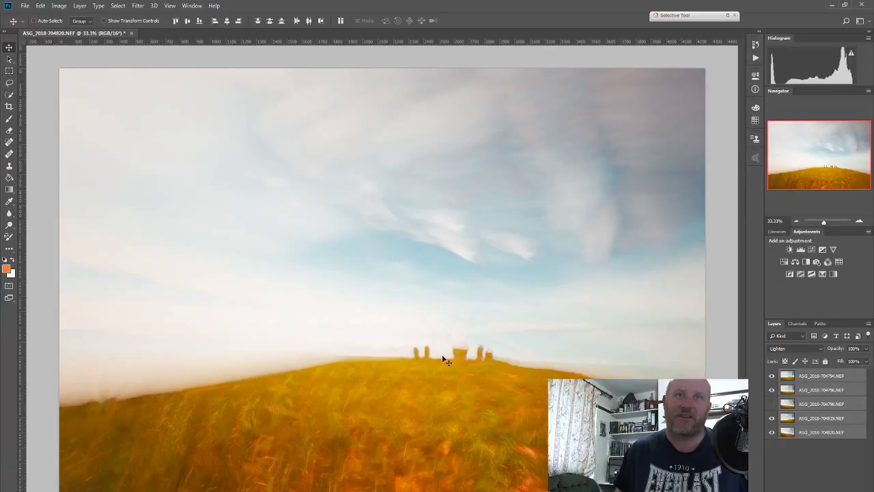
pyautogui.click(773, 404)
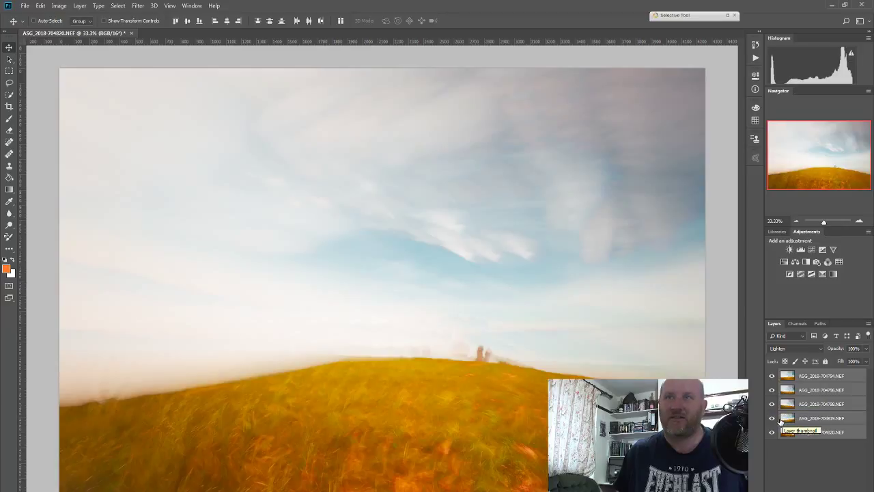
pyautogui.click(772, 419)
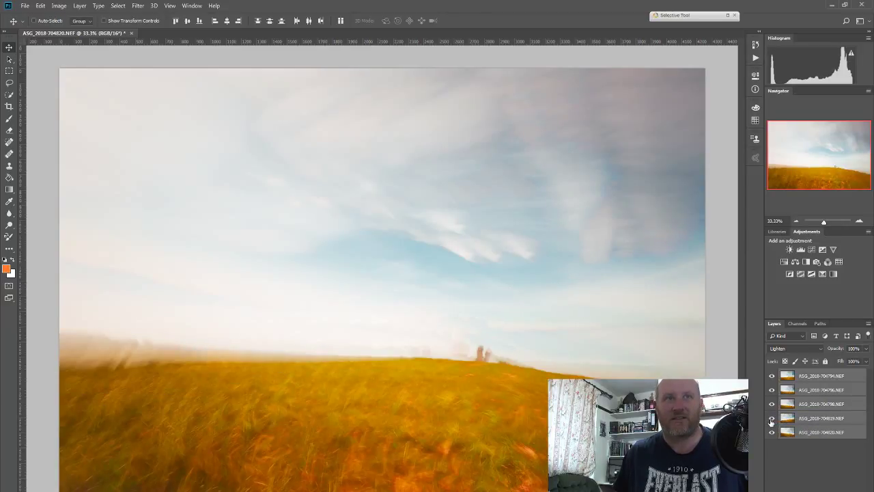
pyautogui.click(772, 419)
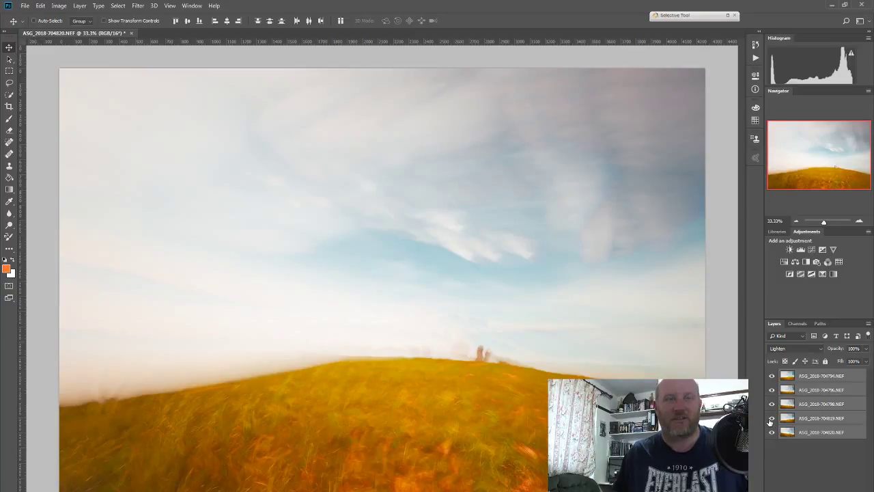
pyautogui.click(772, 432)
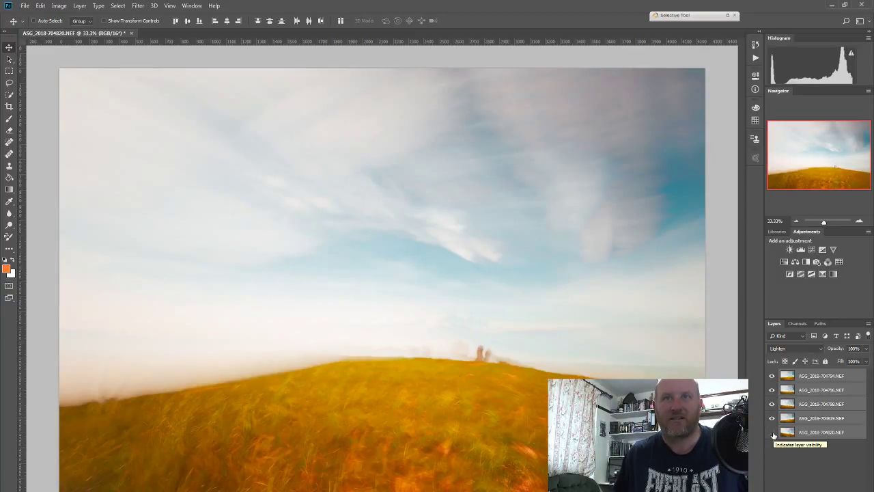
pyautogui.click(773, 433)
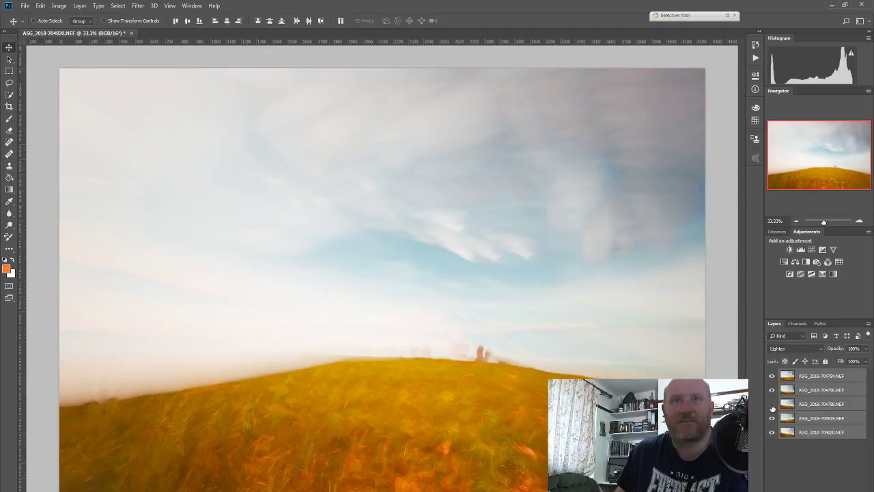
pyautogui.click(772, 404)
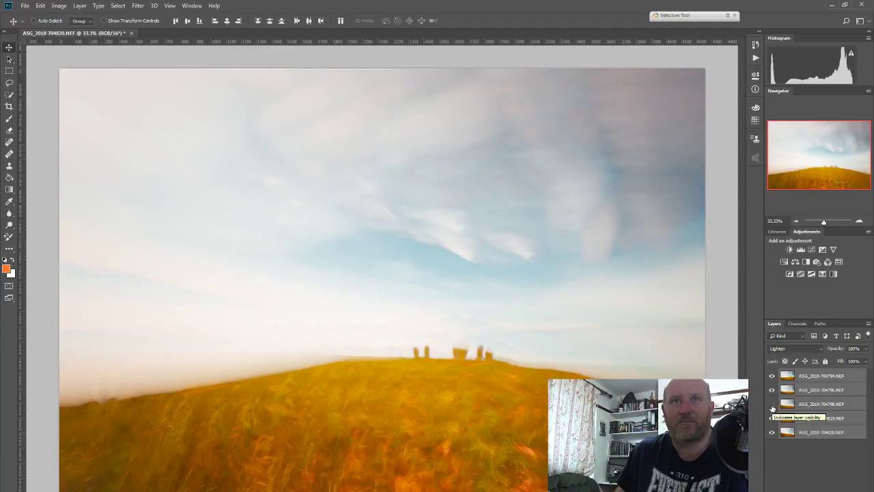
pyautogui.click(772, 405)
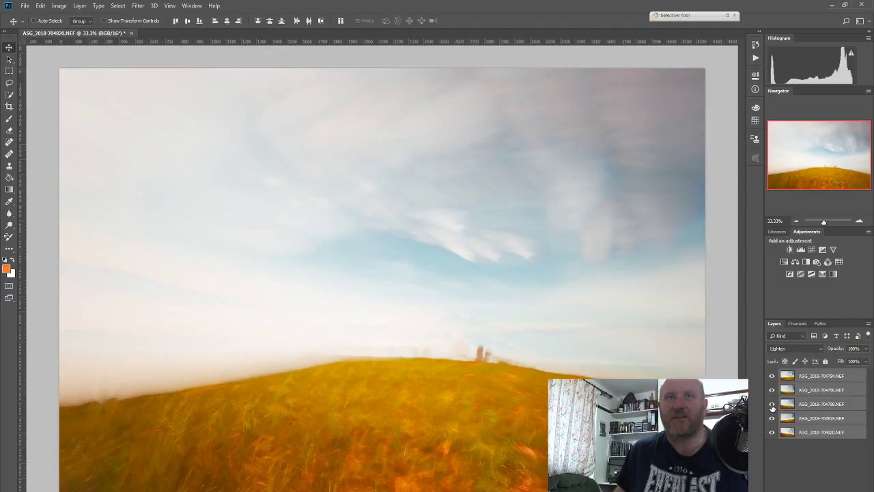
pyautogui.click(773, 390)
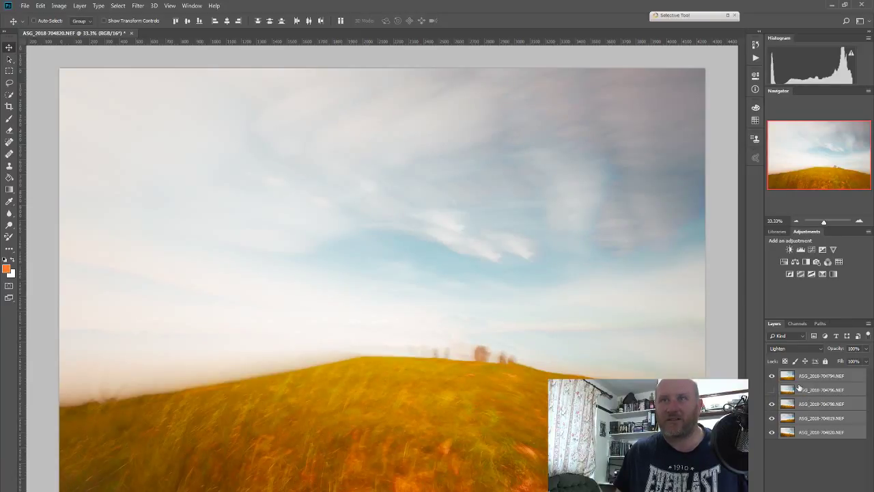
pyautogui.click(773, 377)
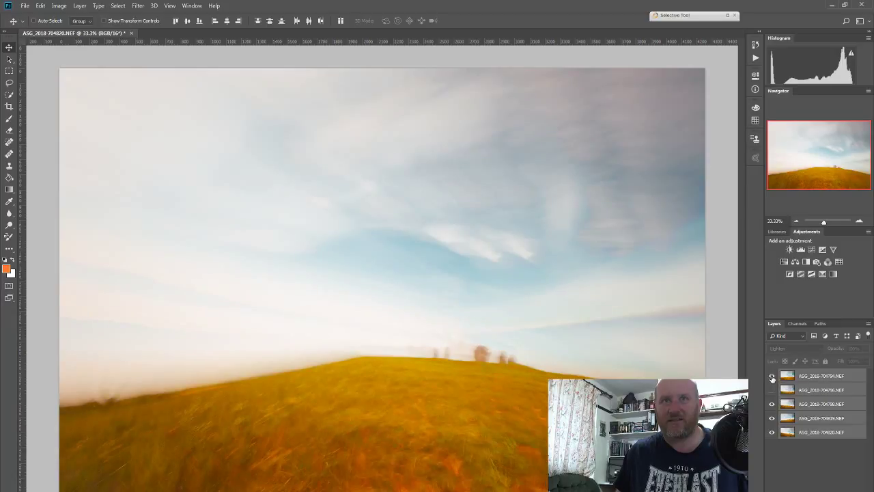
pyautogui.click(773, 377)
pyautogui.click(820, 404)
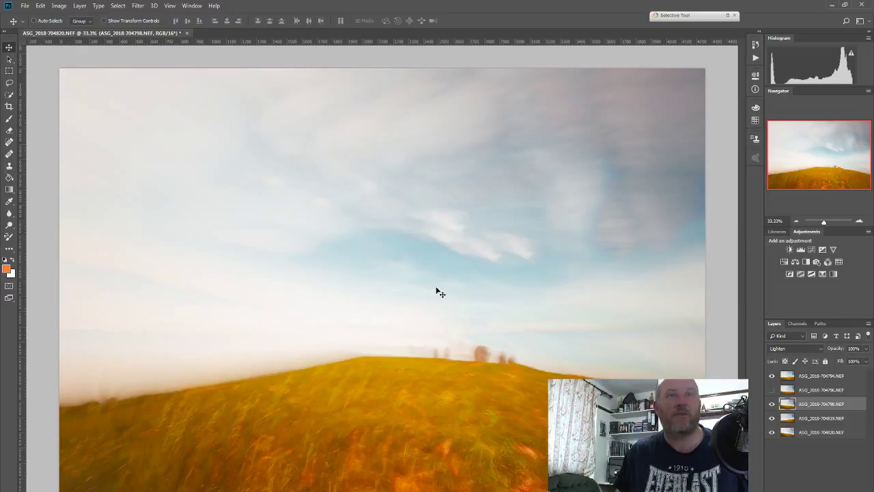
pyautogui.moveTo(529, 304); pyautogui.dragTo(502, 305)
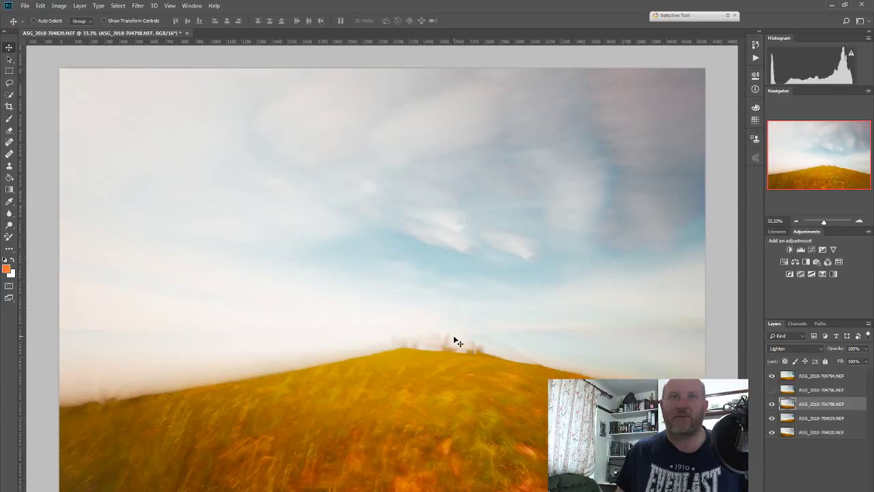
pyautogui.click(772, 419)
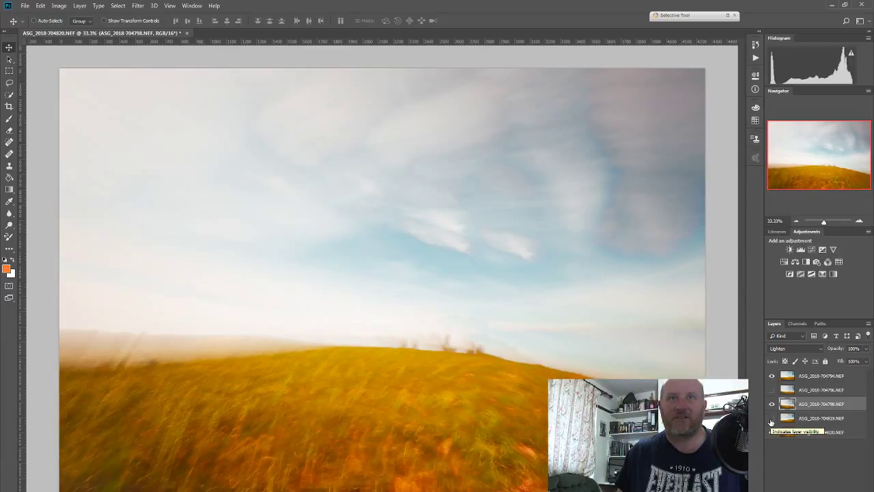
pyautogui.click(772, 420)
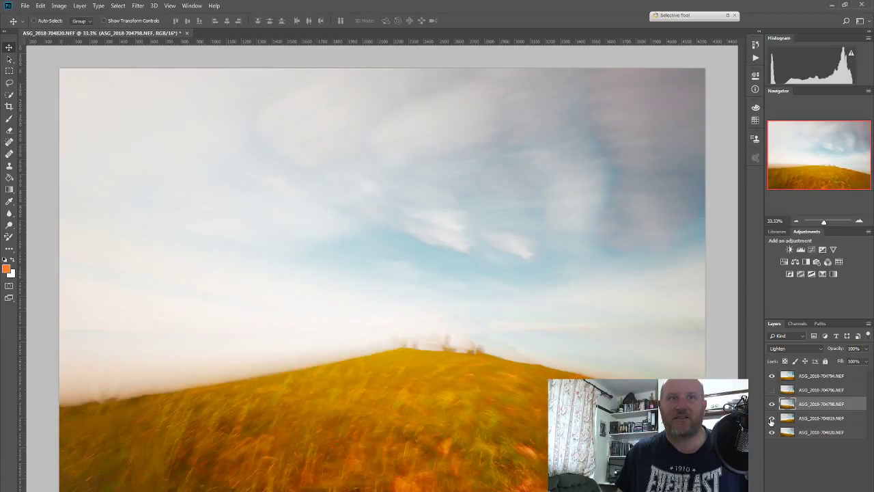
pyautogui.click(771, 435)
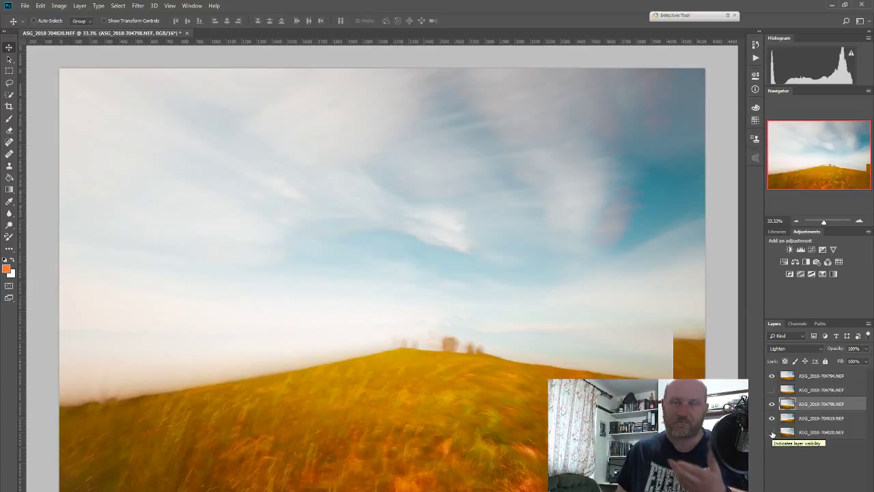
pyautogui.click(772, 432)
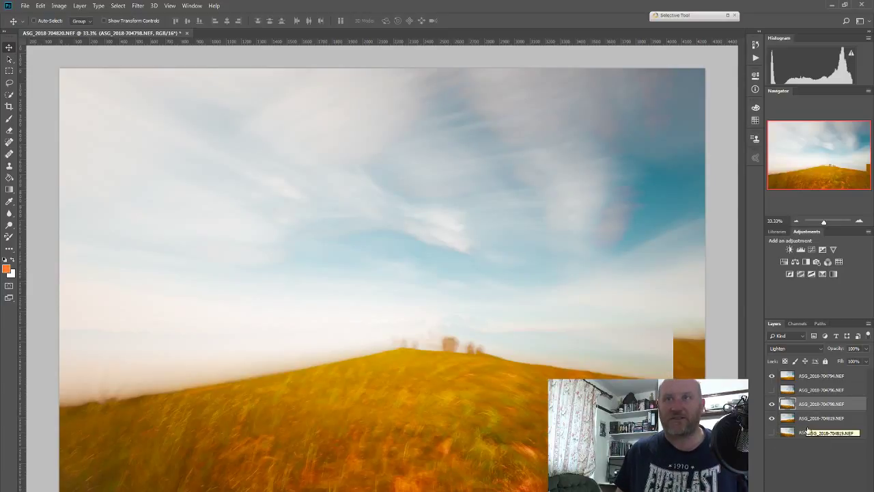
pyautogui.click(789, 436)
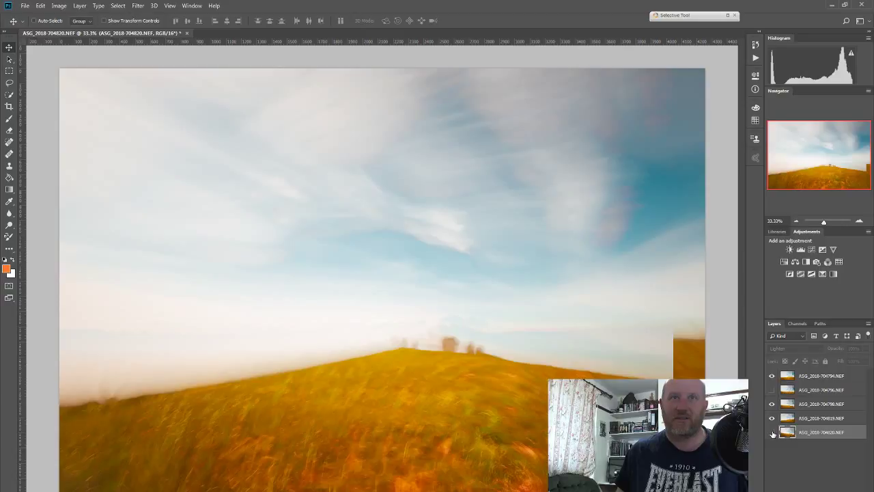
pyautogui.click(772, 432)
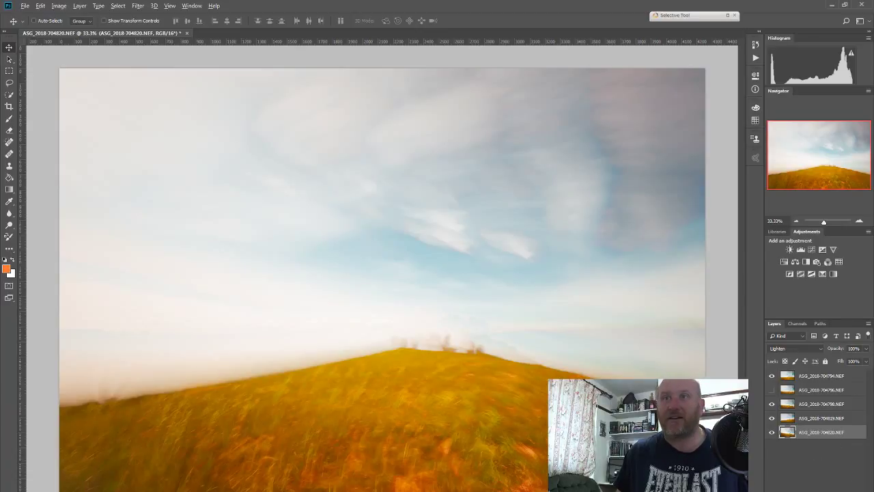
pyautogui.keyDown('alt'); pyautogui.click(806, 491); pyautogui.keyUp('alt')
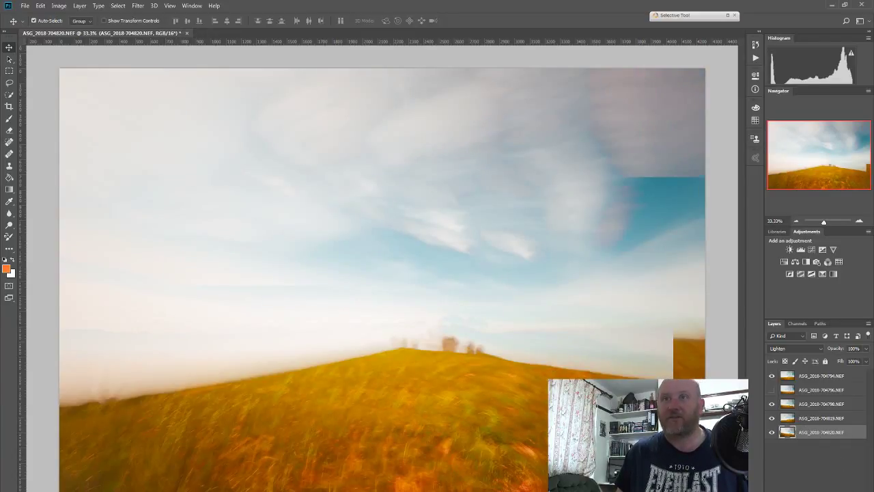
pyautogui.click(807, 489)
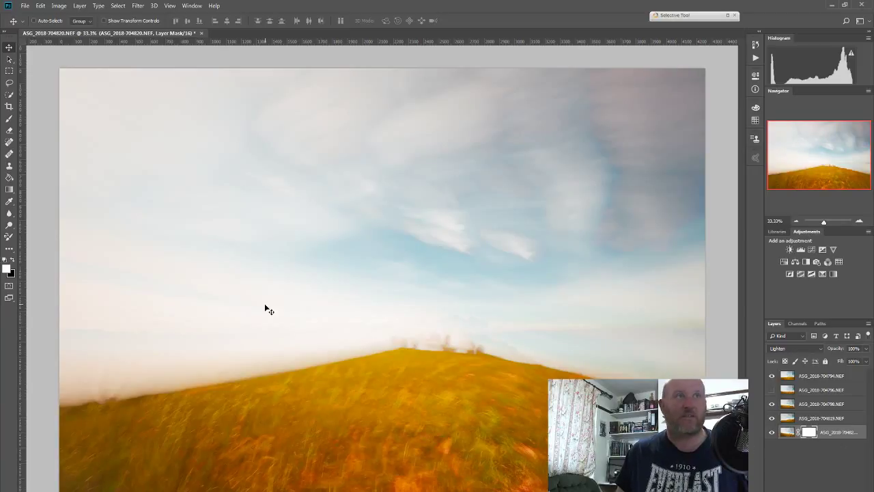
# - Paint black with the Brush tool on the bottom layer's mask over the sky around the hilltop stones
pyautogui.click(9, 119)
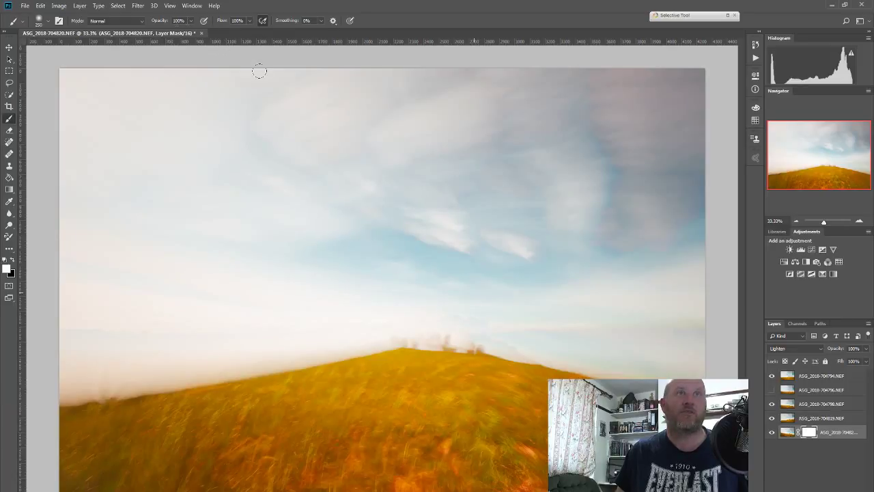
pyautogui.moveTo(400, 329)
pyautogui.mouseDown()
pyautogui.moveTo(396, 336)
pyautogui.moveTo(444, 331)
pyautogui.mouseUp()
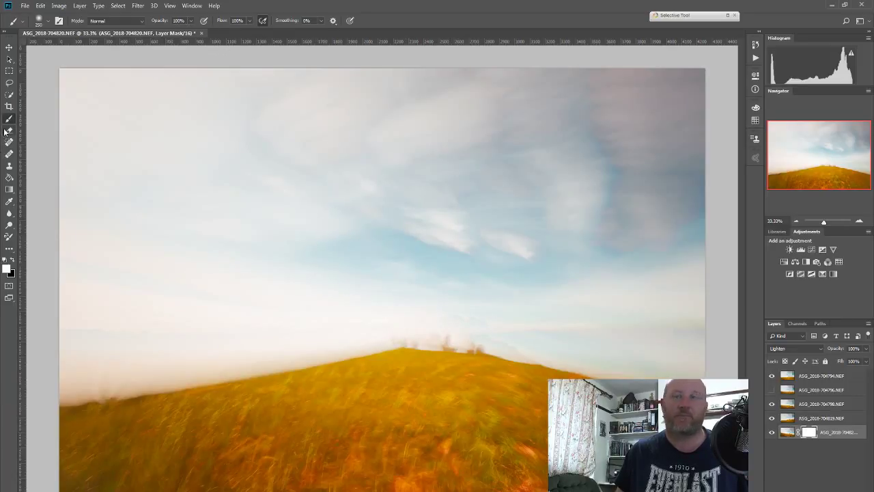
pyautogui.click(13, 262)
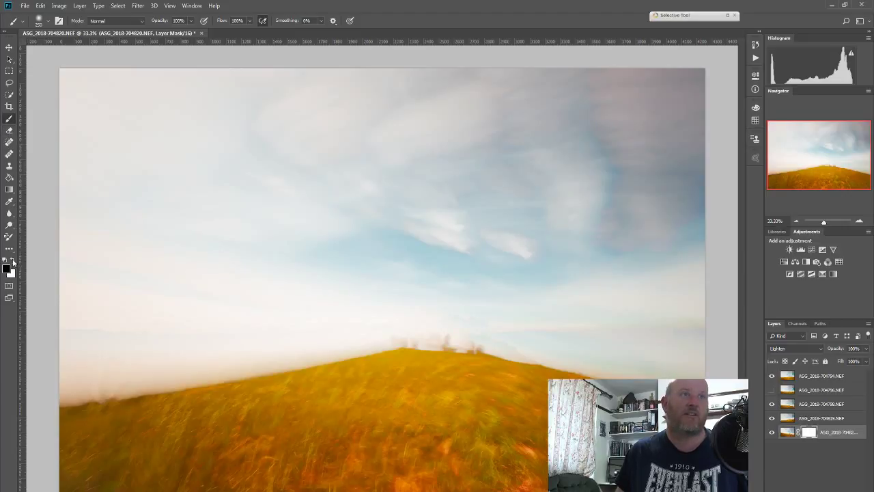
pyautogui.moveTo(422, 332)
pyautogui.mouseDown()
pyautogui.moveTo(457, 335)
pyautogui.moveTo(448, 331)
pyautogui.mouseUp()
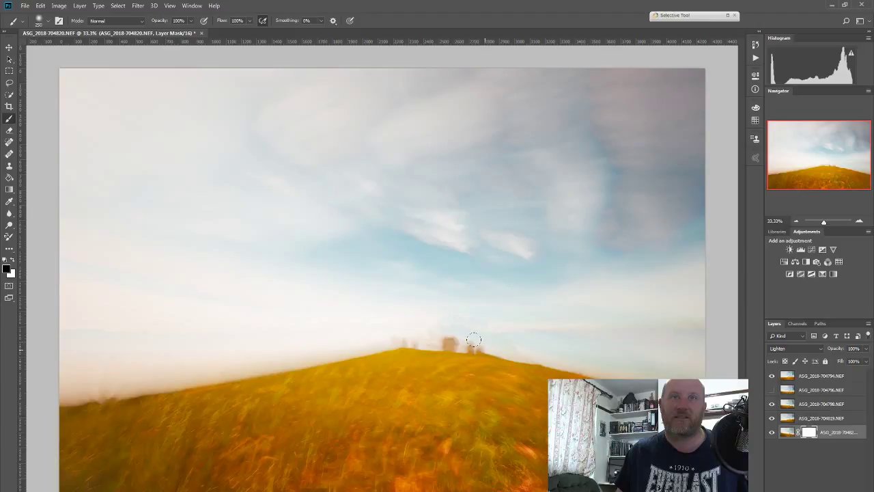
pyautogui.moveTo(395, 339); pyautogui.dragTo(459, 340)
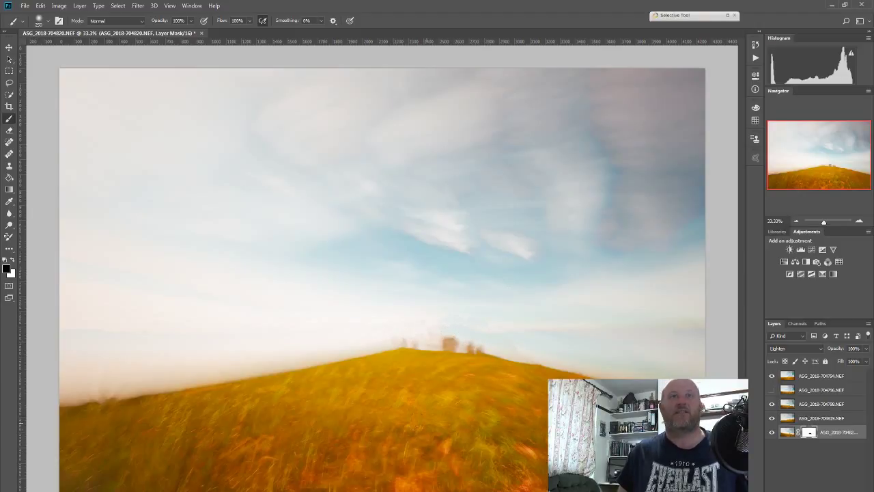
pyautogui.click(772, 390)
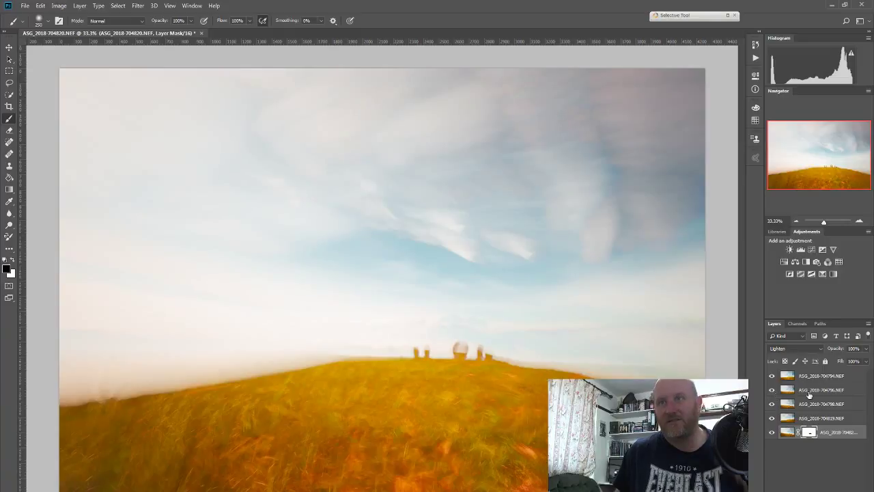
pyautogui.click(839, 397)
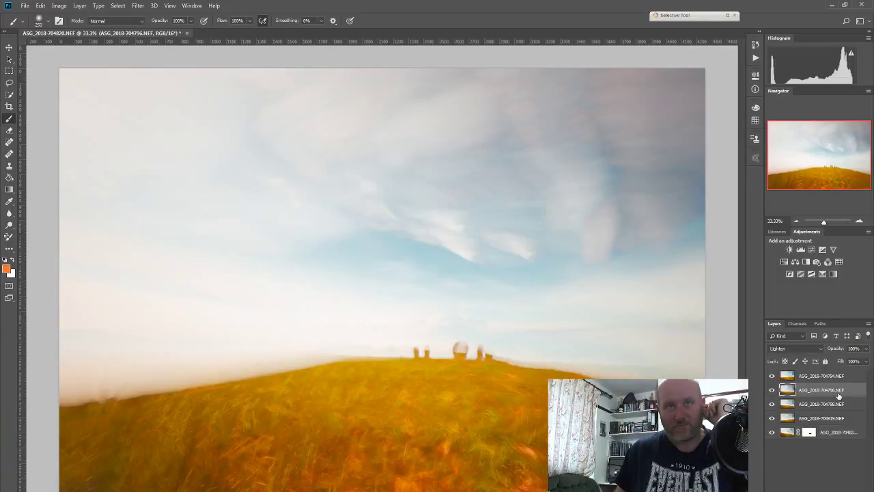
pyautogui.click(866, 361)
pyautogui.moveTo(866, 364); pyautogui.dragTo(834, 360)
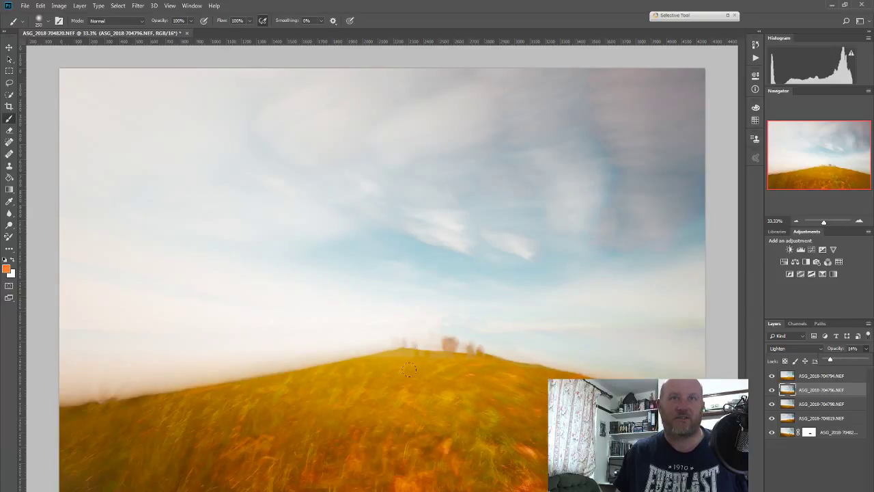
pyautogui.click(9, 59)
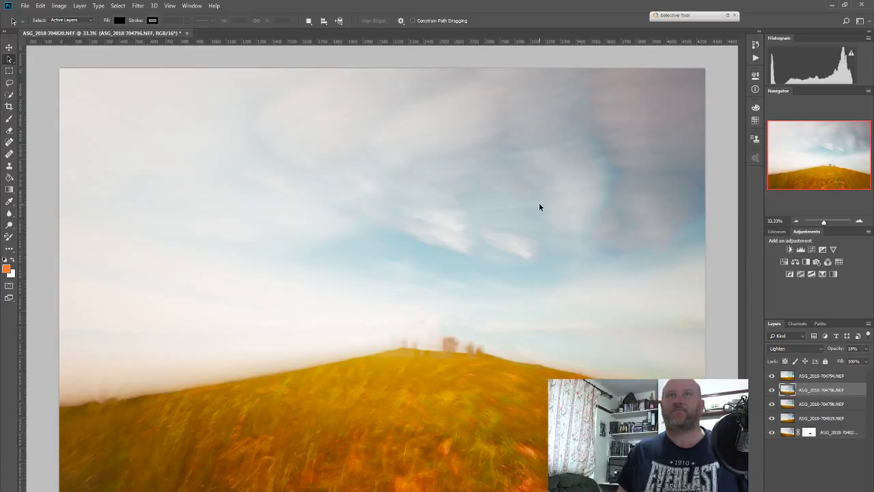
# - Try a Curves adjustment above the top photo layer, with white output at 241 and a point at input 176, output 178
pyautogui.click(824, 376)
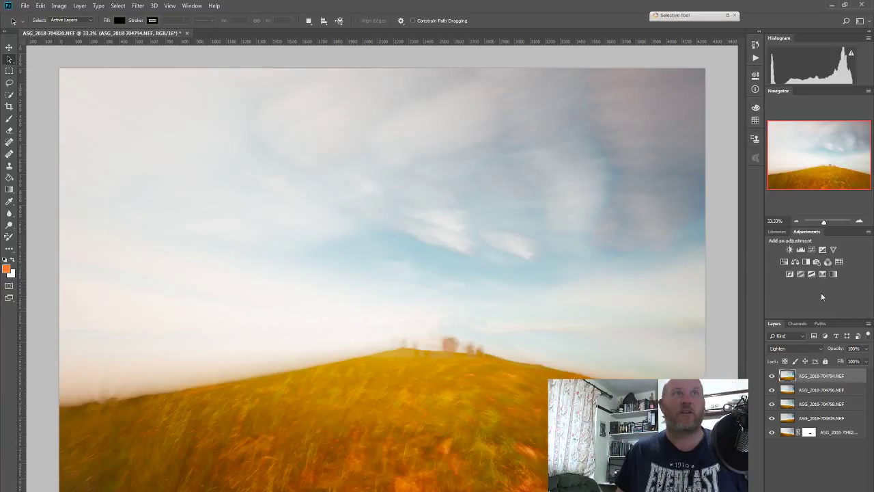
pyautogui.click(812, 250)
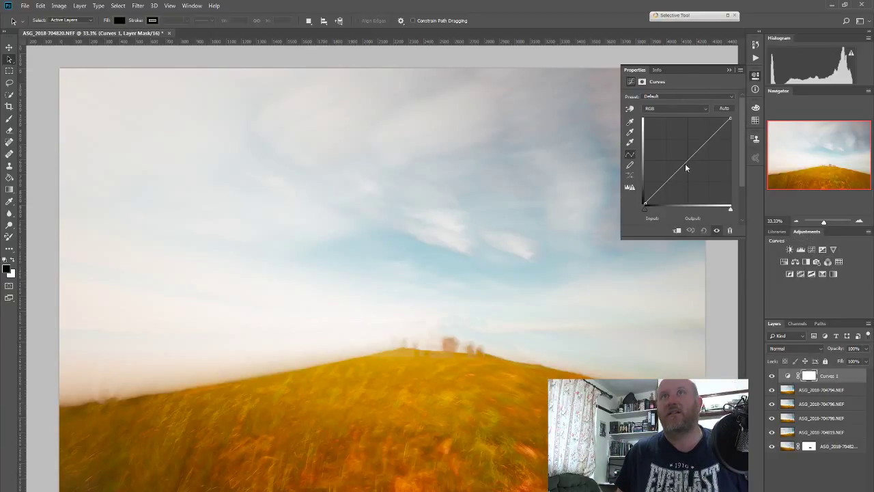
pyautogui.moveTo(686, 165); pyautogui.dragTo(704, 137)
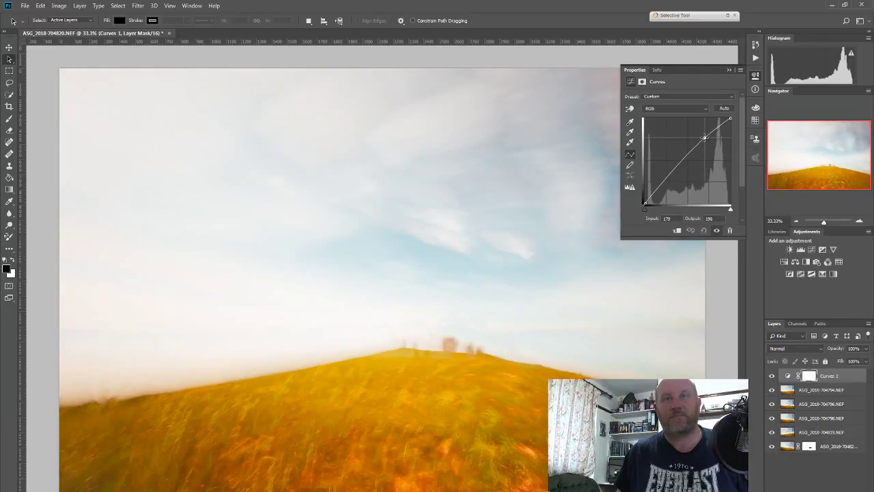
pyautogui.moveTo(704, 137); pyautogui.dragTo(705, 145)
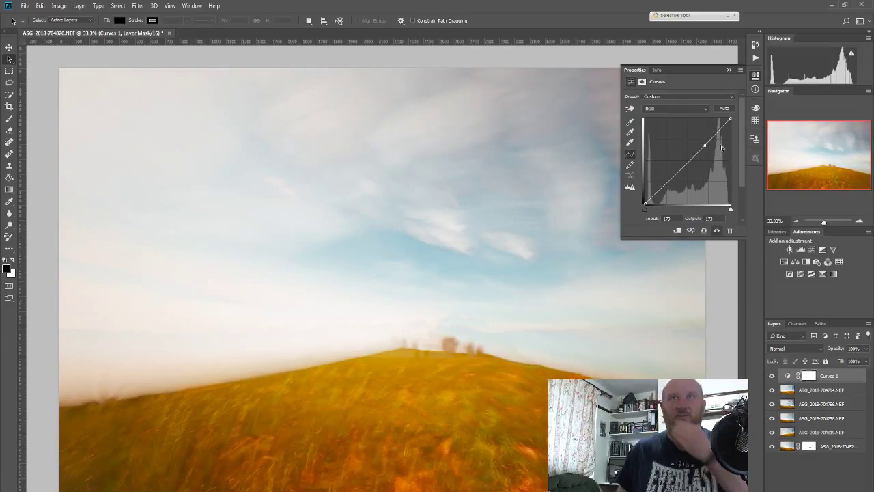
pyautogui.moveTo(730, 119); pyautogui.dragTo(730, 123)
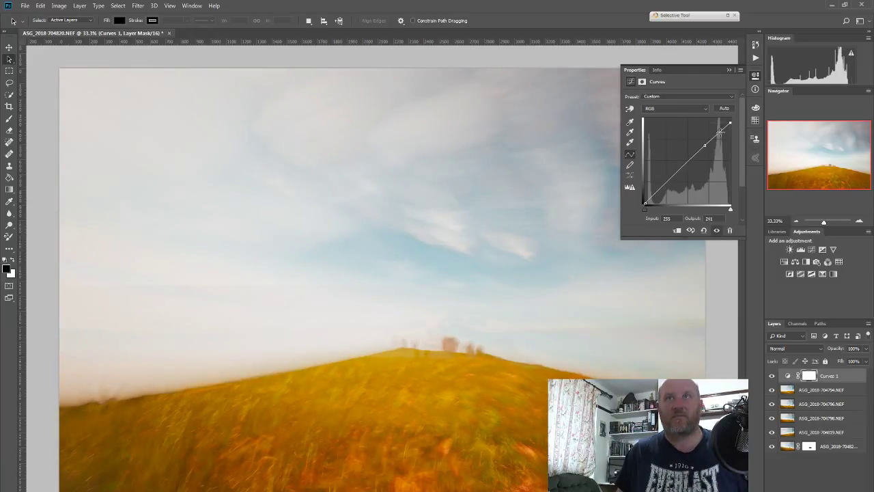
pyautogui.click(704, 144)
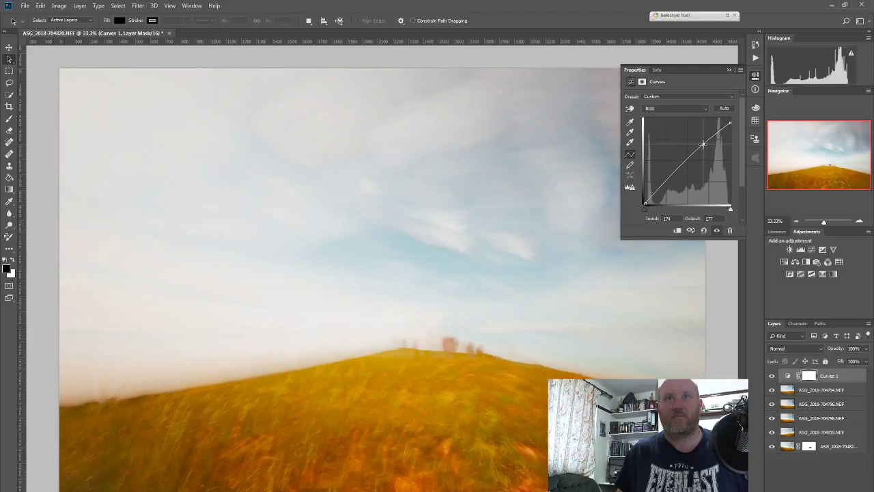
pyautogui.moveTo(704, 144); pyautogui.dragTo(705, 145)
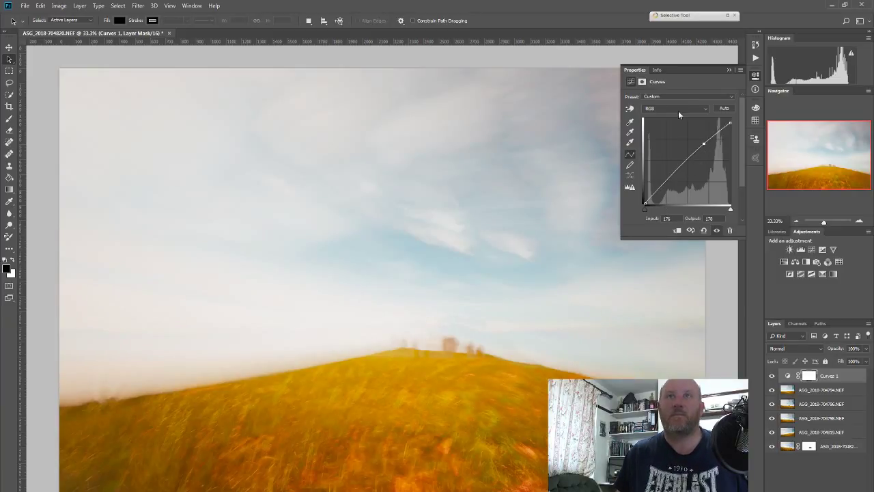
# - Toggle the Curves adjustment layer to compare the image with and without it, and delete the layer
pyautogui.click(772, 376)
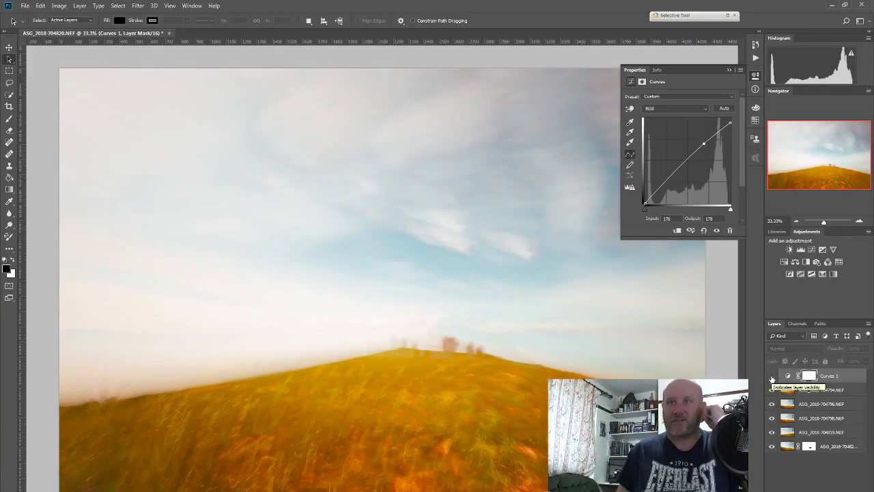
pyautogui.click(772, 378)
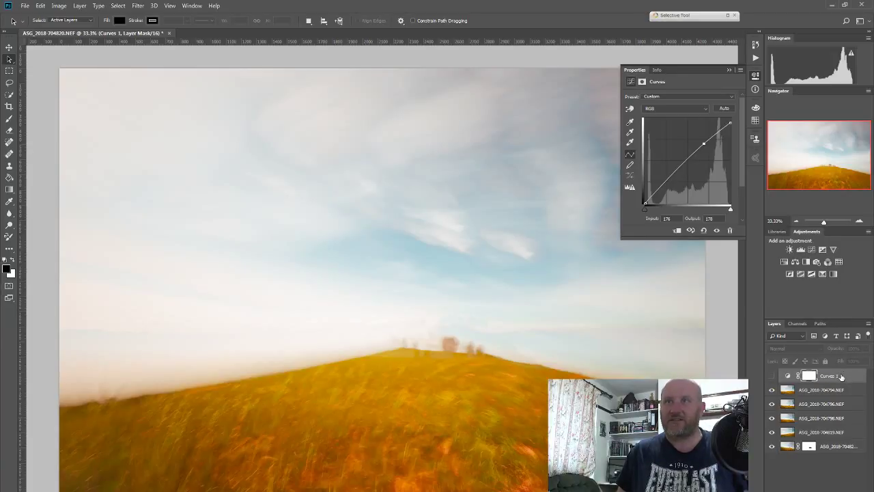
pyautogui.moveTo(841, 376); pyautogui.dragTo(853, 487)
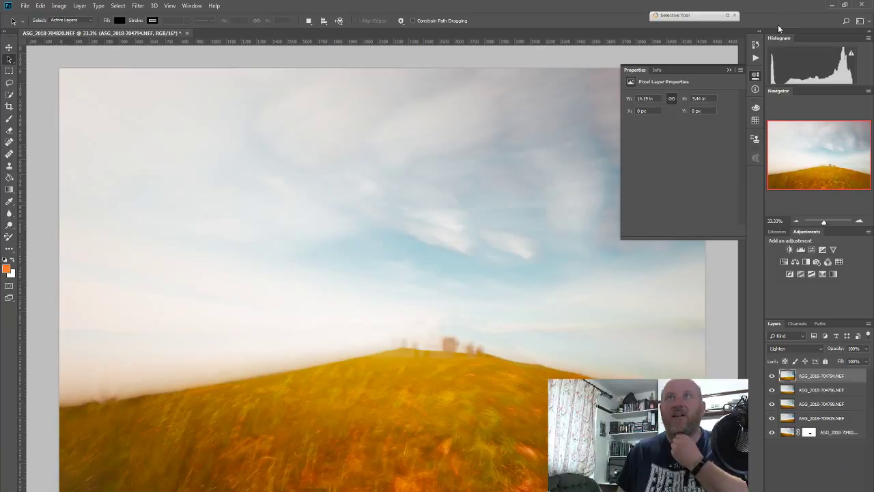
# - Launch Analog Efex Pro 2 on the top photo layer and move the split-preview divider so the effect covers the whole image
pyautogui.click(756, 75)
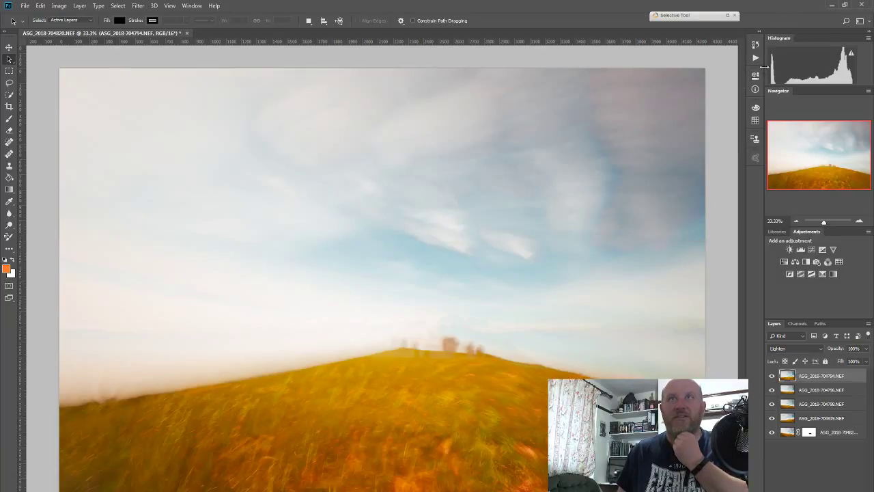
pyautogui.click(728, 15)
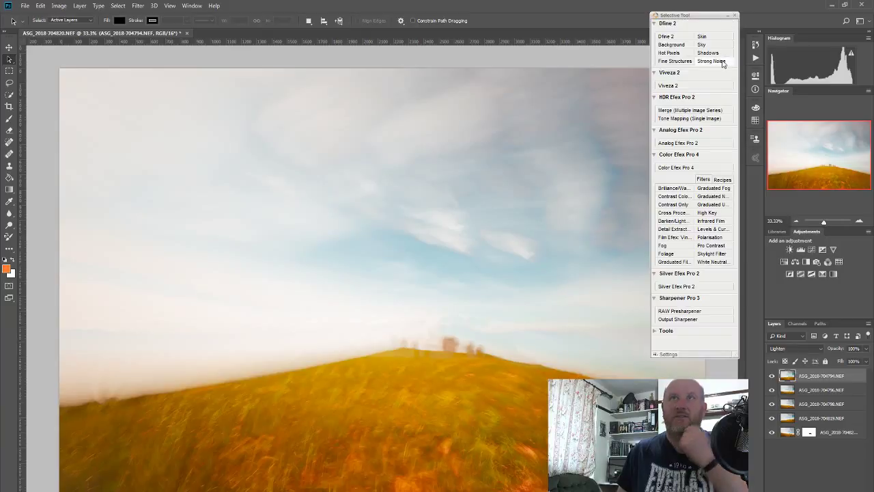
pyautogui.click(700, 144)
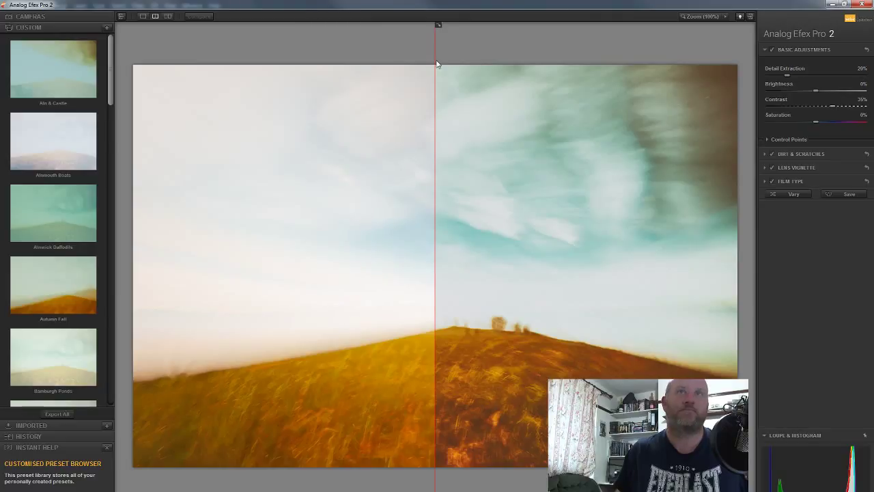
pyautogui.moveTo(437, 65); pyautogui.dragTo(134, 58)
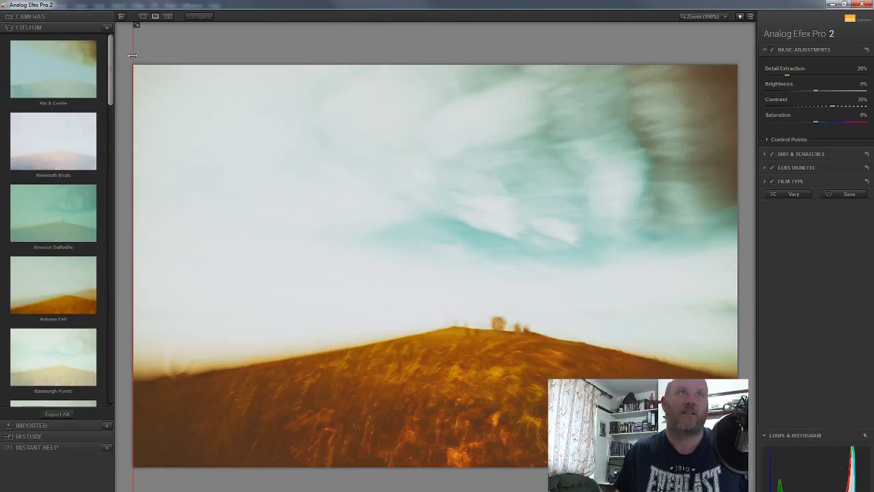
# - Look through the custom preset thumbnails from Aln & Castle to York Autumn Parks to compare their looks on the hill photo
pyautogui.scroll(-3, 109, 75)
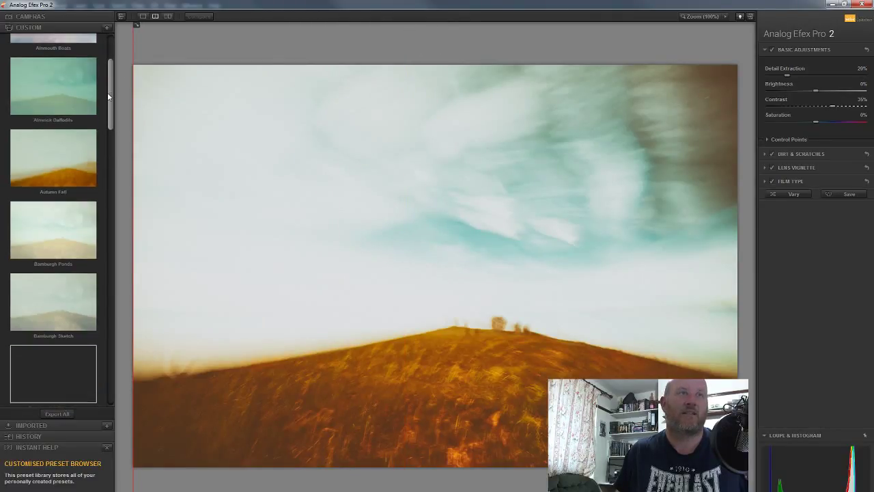
pyautogui.scroll(-3, 107, 95)
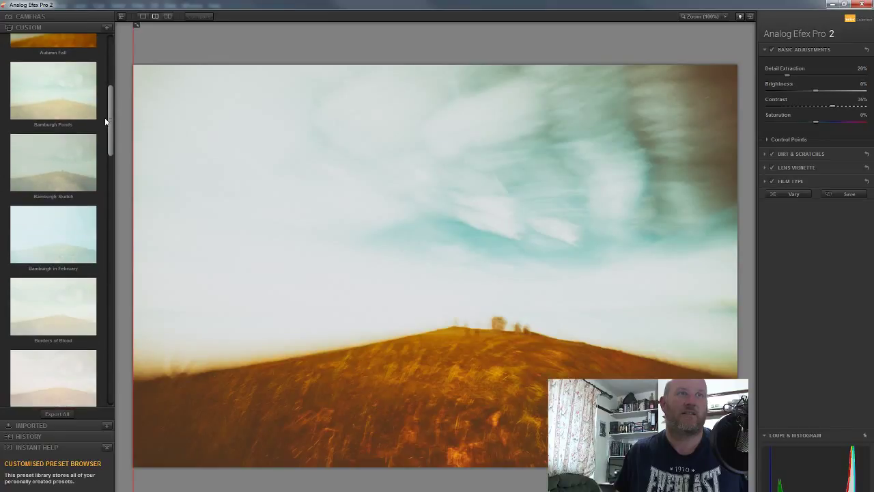
pyautogui.scroll(-2, 104, 121)
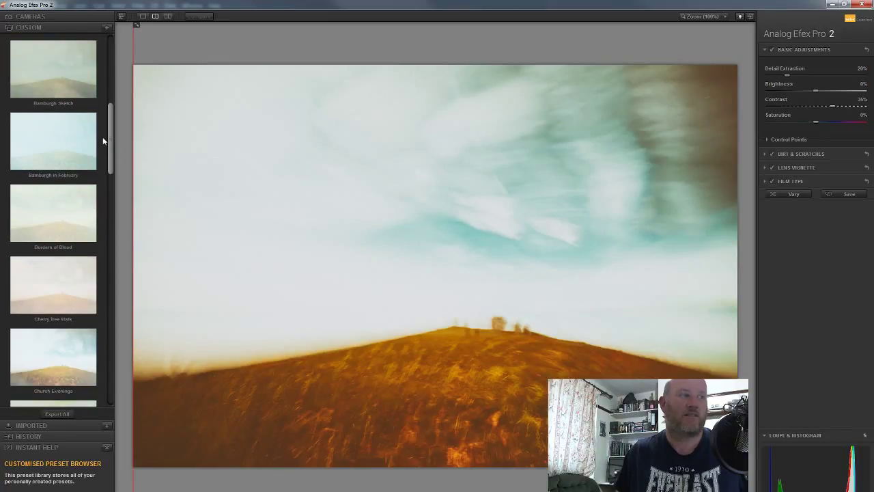
pyautogui.scroll(-1, 103, 141)
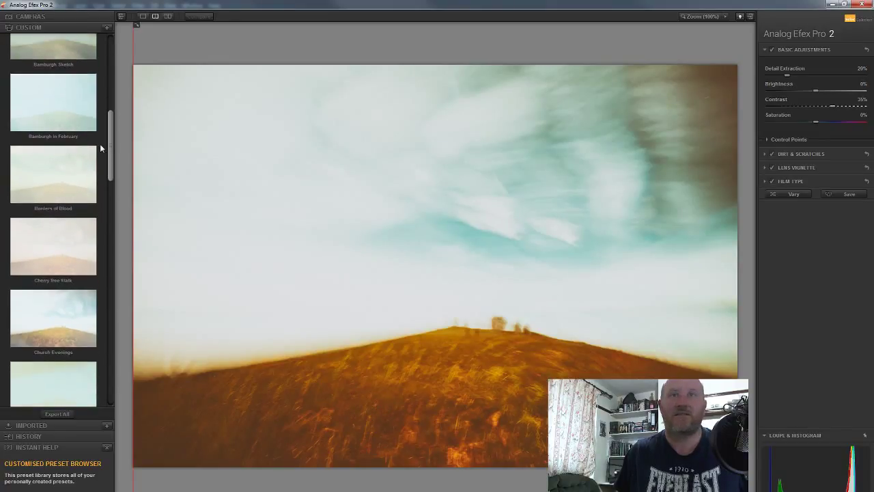
pyautogui.scroll(-2, 101, 150)
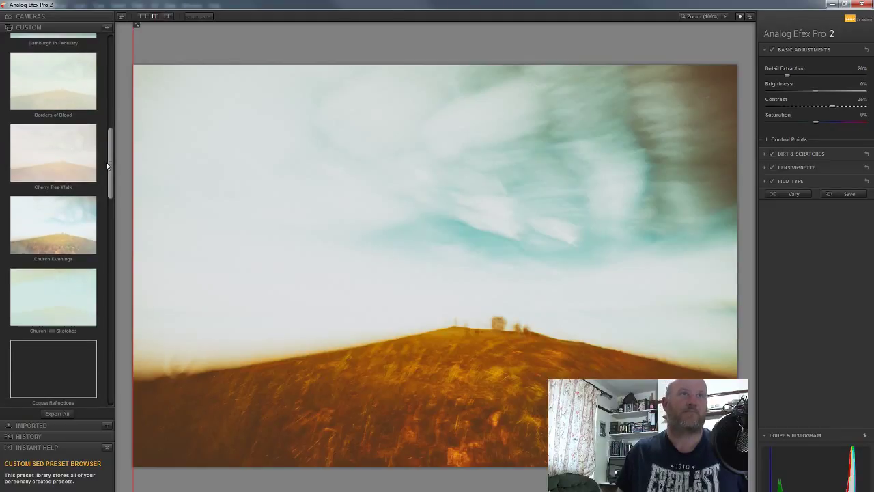
pyautogui.scroll(-3, 102, 191)
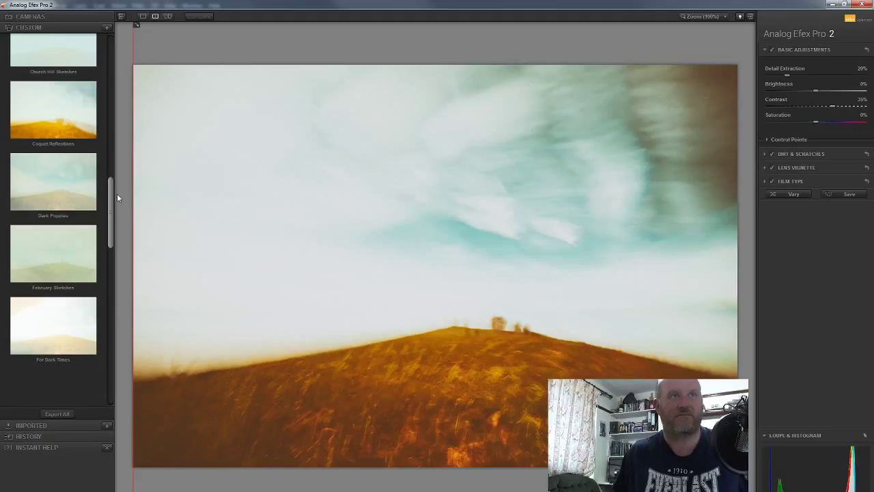
pyautogui.moveTo(112, 190); pyautogui.dragTo(108, 221)
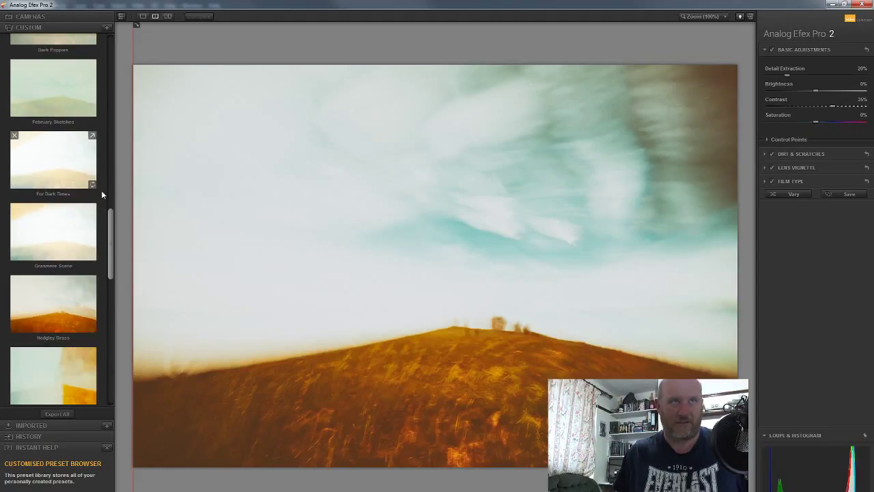
pyautogui.moveTo(110, 227); pyautogui.dragTo(106, 382)
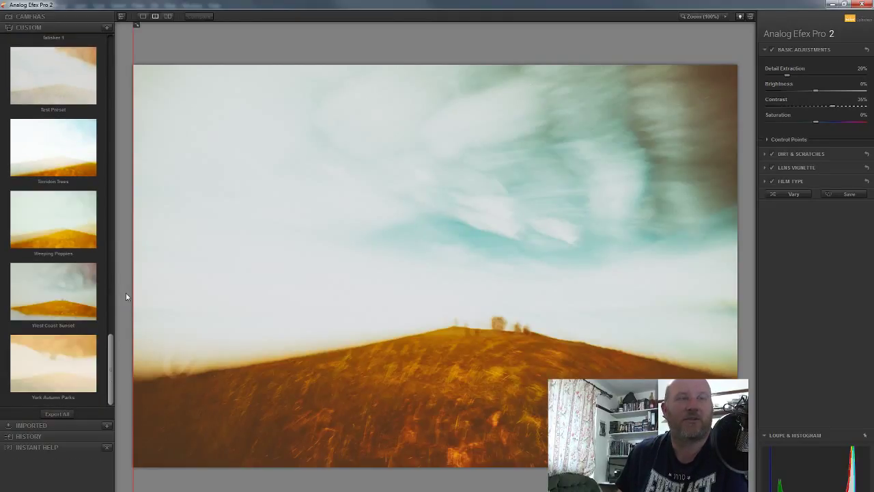
# - Apply the Hedgley Grass custom preset to the hill photo
pyautogui.moveTo(110, 358)
pyautogui.mouseDown()
pyautogui.moveTo(117, 208)
pyautogui.moveTo(129, 163)
pyautogui.moveTo(129, 56)
pyautogui.moveTo(108, 190)
pyautogui.mouseUp()
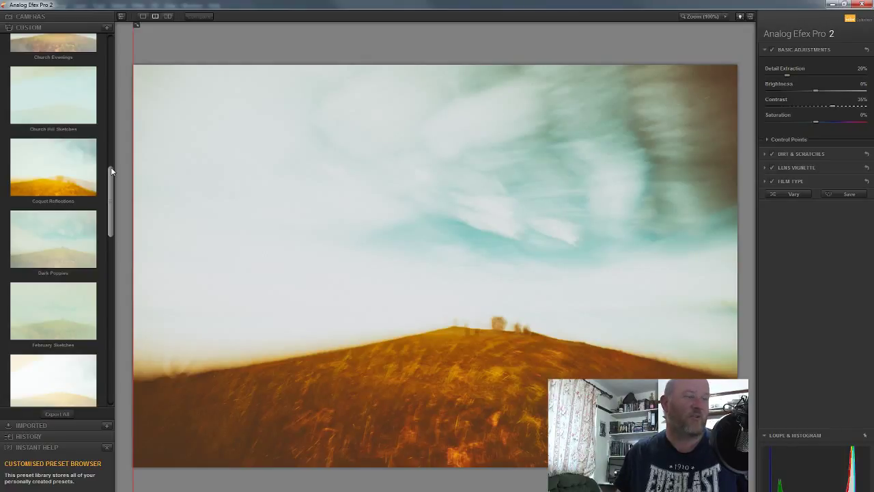
pyautogui.moveTo(112, 185); pyautogui.dragTo(113, 193)
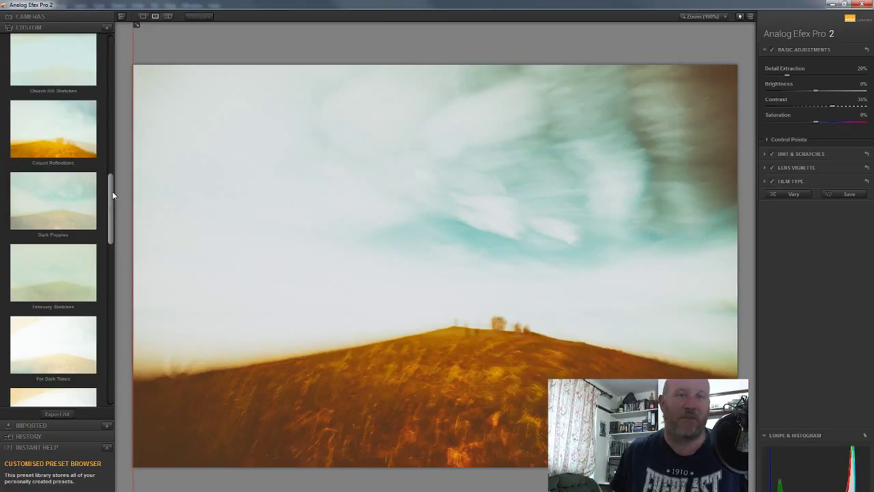
pyautogui.moveTo(112, 192); pyautogui.dragTo(108, 235)
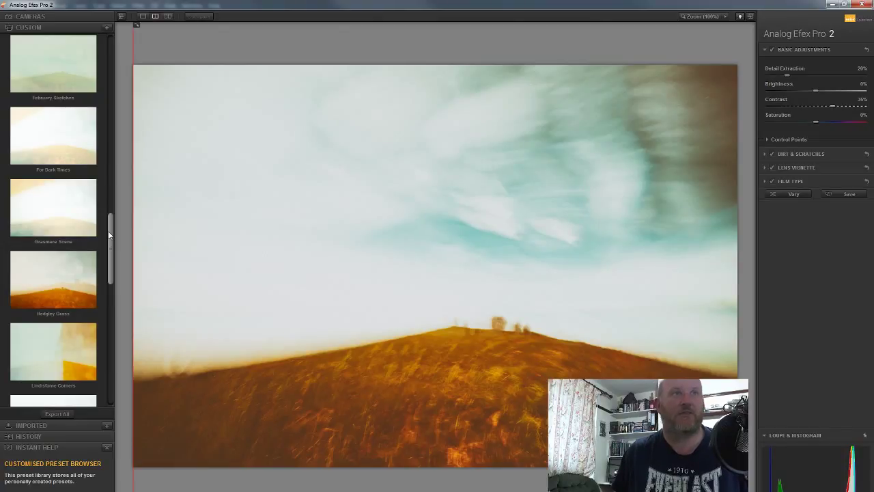
pyautogui.moveTo(108, 235); pyautogui.dragTo(109, 235)
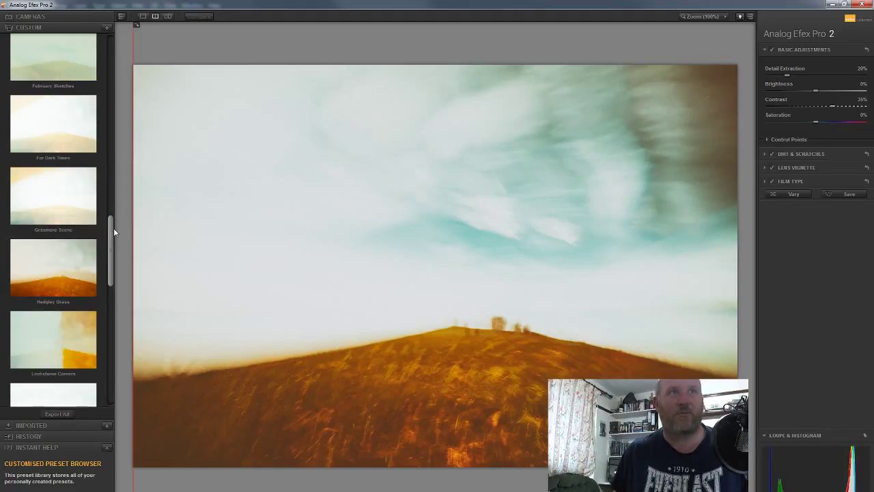
pyautogui.scroll(-1, 113, 231)
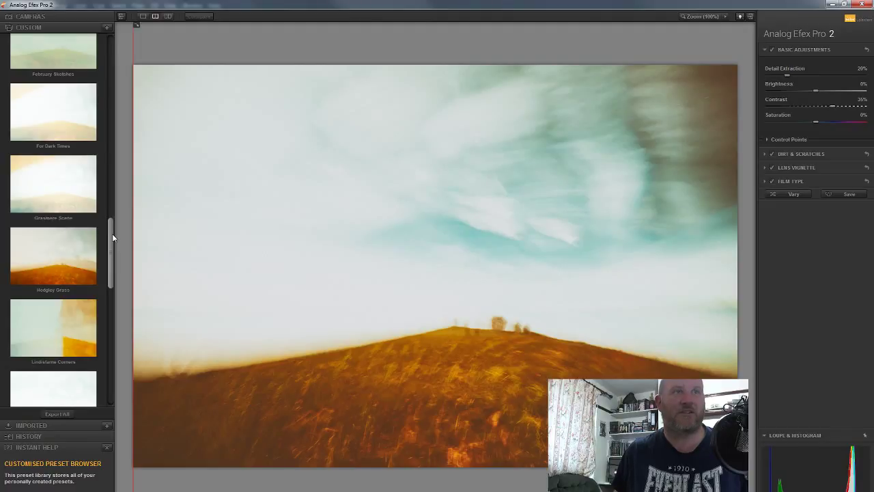
pyautogui.scroll(1, 114, 233)
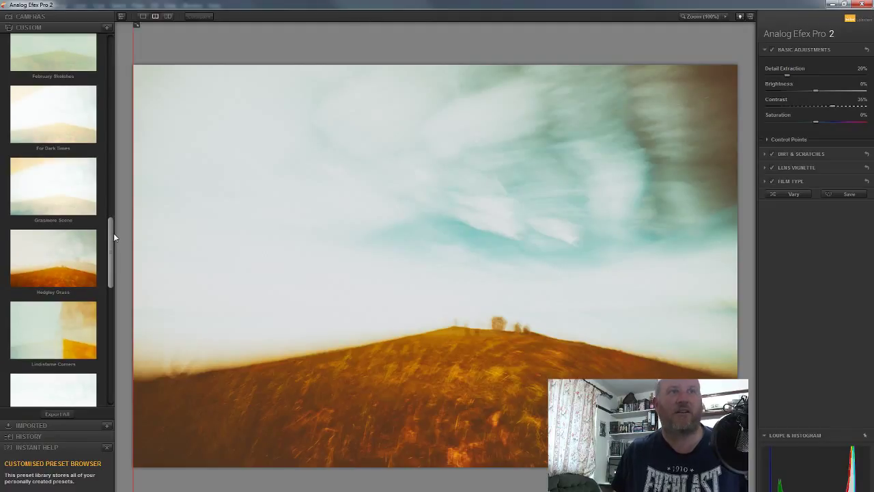
pyautogui.moveTo(113, 237); pyautogui.dragTo(114, 243)
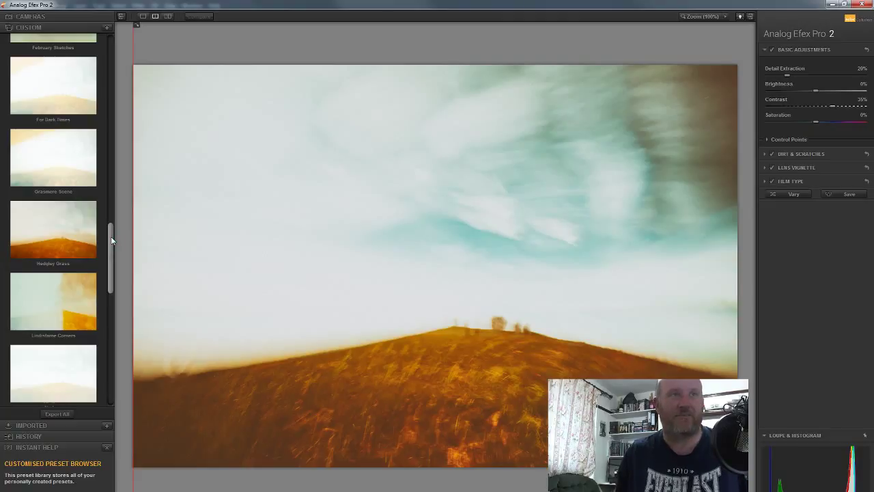
pyautogui.moveTo(112, 237); pyautogui.dragTo(113, 235)
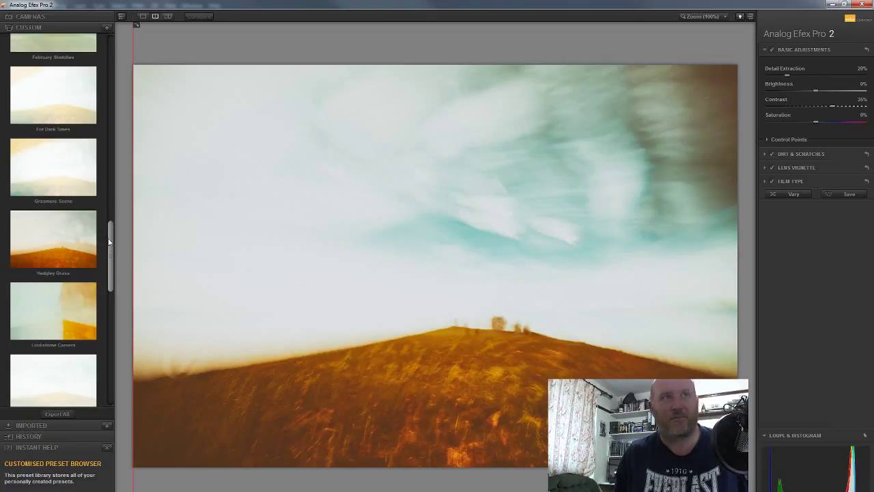
pyautogui.moveTo(113, 243); pyautogui.dragTo(113, 247)
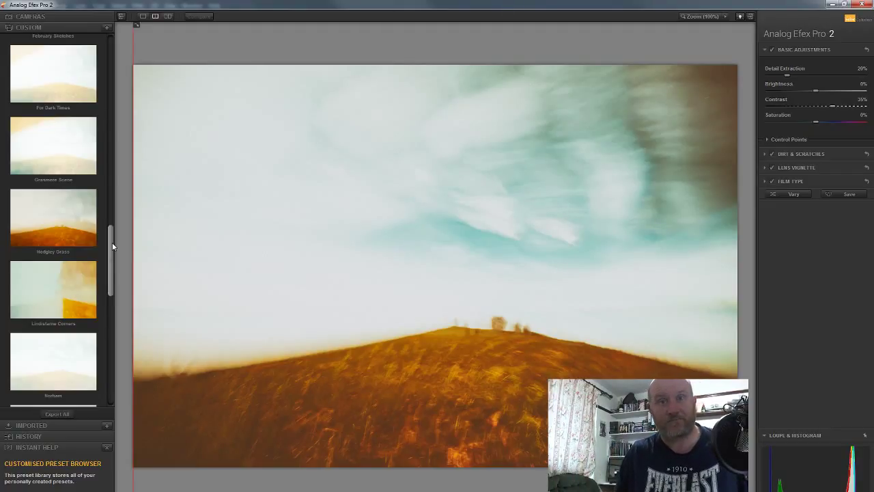
pyautogui.moveTo(113, 246); pyautogui.dragTo(113, 253)
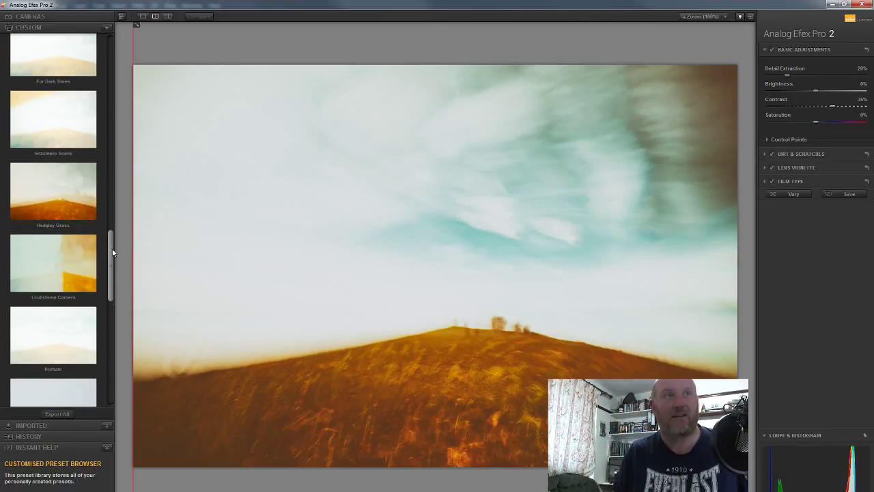
pyautogui.click(79, 207)
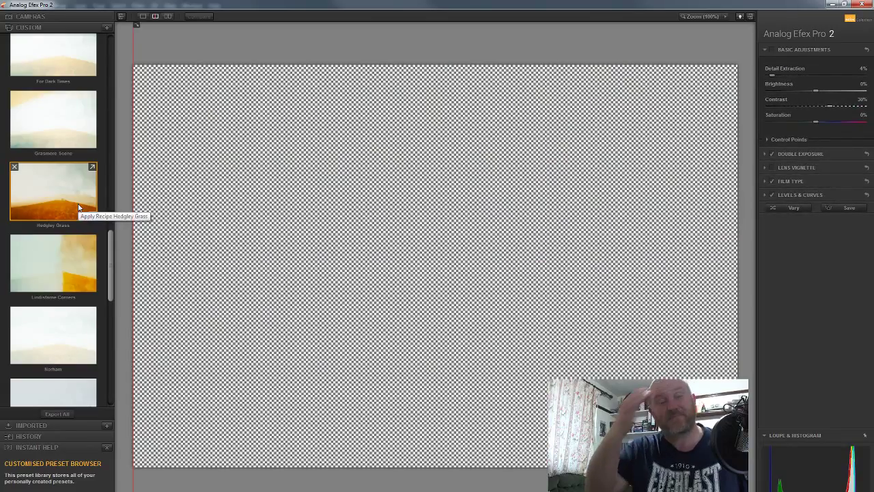
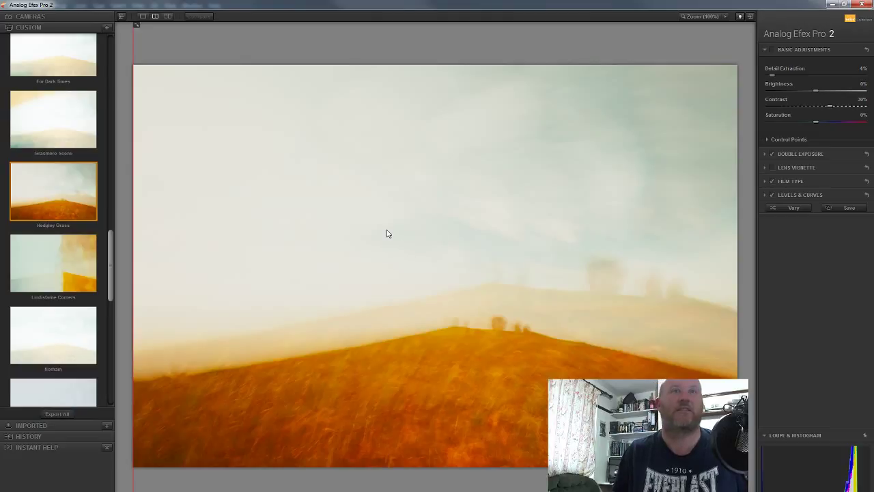
# - Scale the Double Exposure filter's second image to 400% and enable the Lens Vignette filter
pyautogui.click(824, 154)
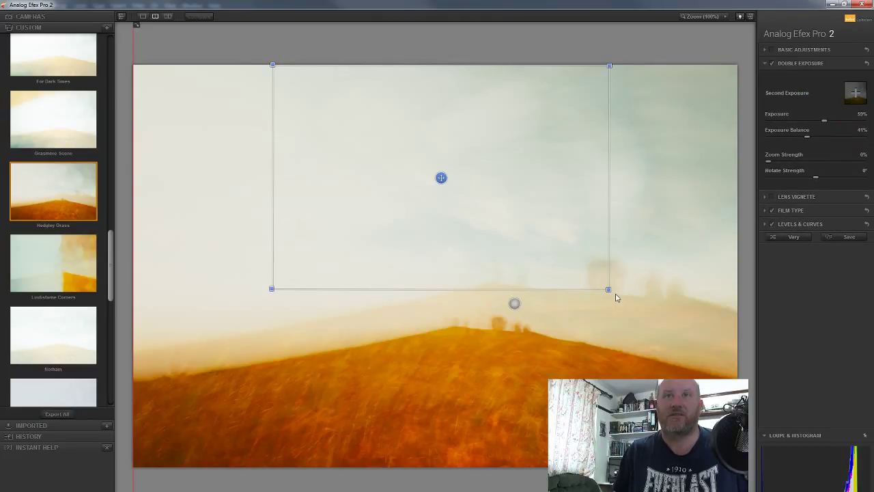
pyautogui.moveTo(617, 294); pyautogui.dragTo(657, 336)
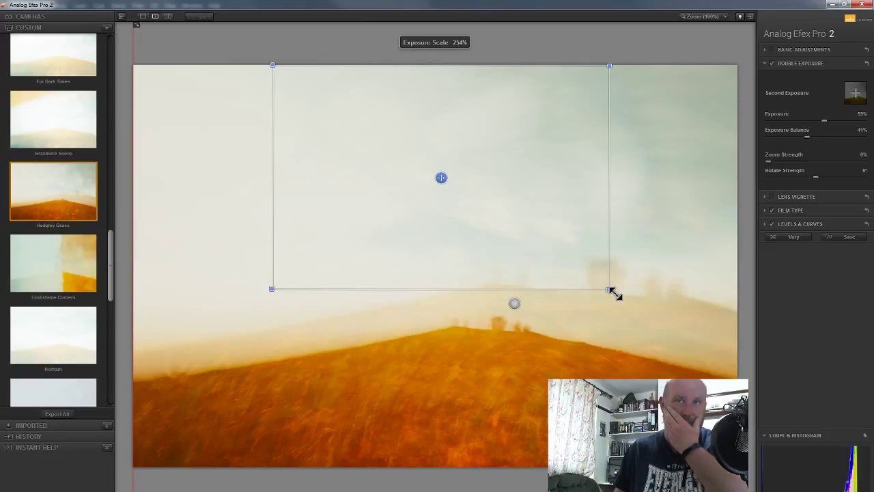
pyautogui.moveTo(617, 293); pyautogui.dragTo(681, 336)
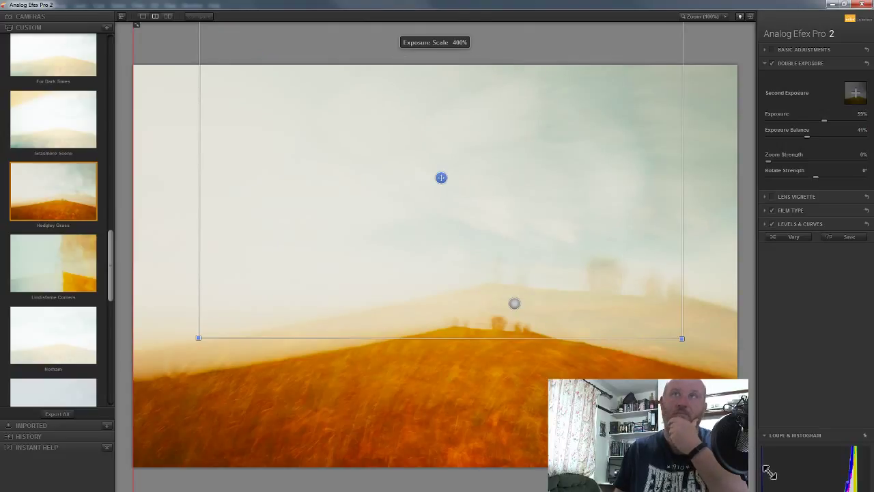
pyautogui.moveTo(567, 207)
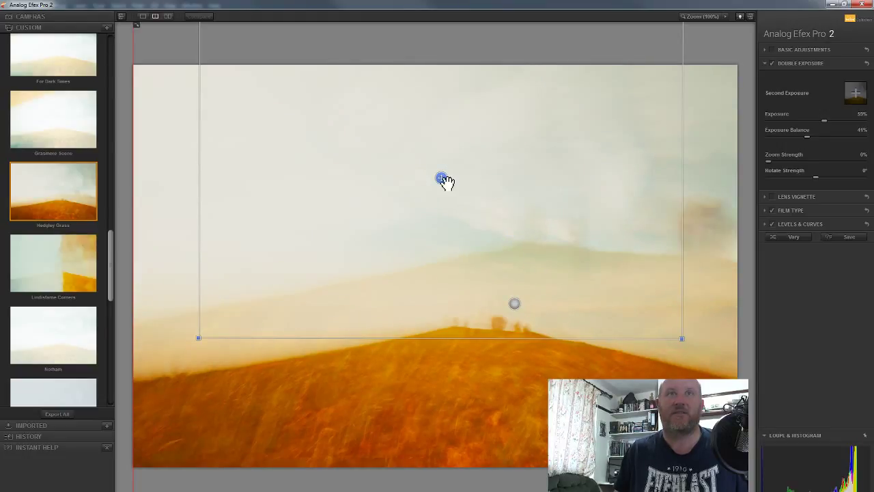
pyautogui.click(772, 196)
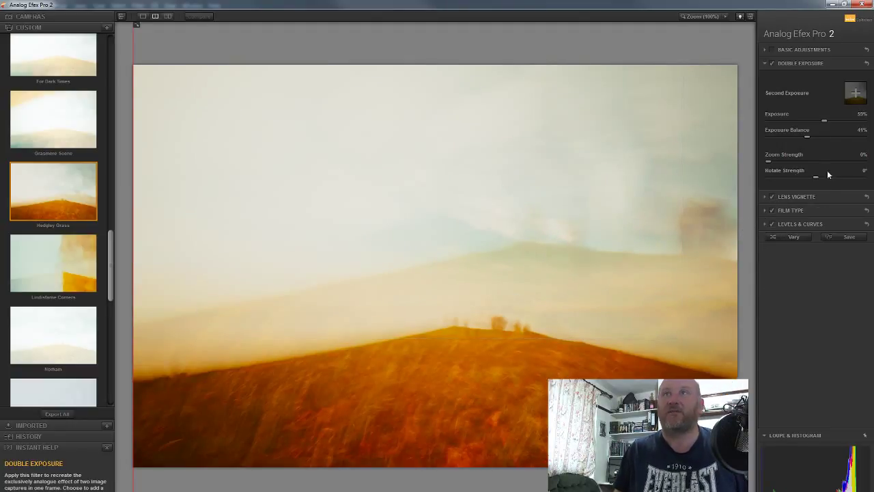
pyautogui.click(817, 197)
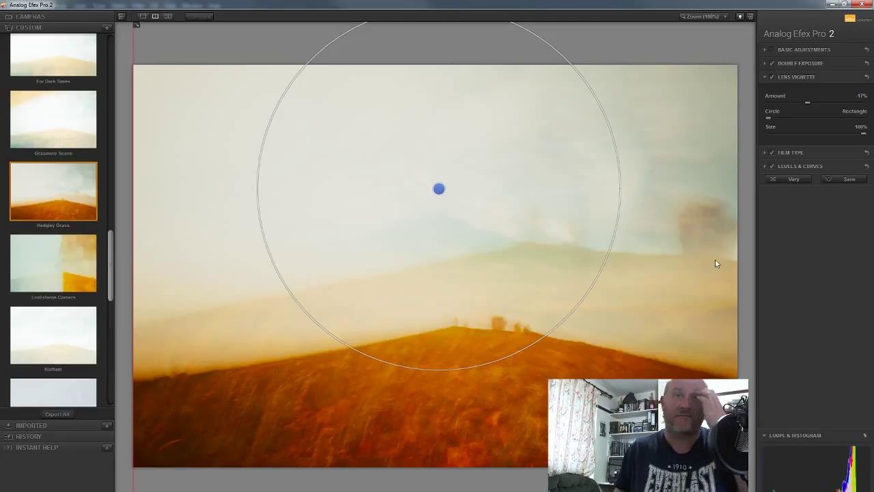
# - Turn the Double Exposure filter's second image upside down and move its centre to the lower middle of the photo
pyautogui.click(799, 62)
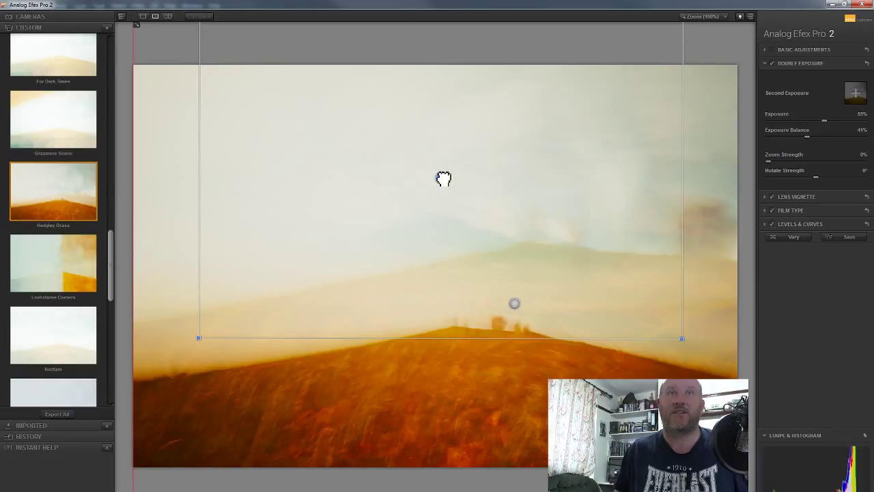
pyautogui.moveTo(443, 179); pyautogui.dragTo(432, 98)
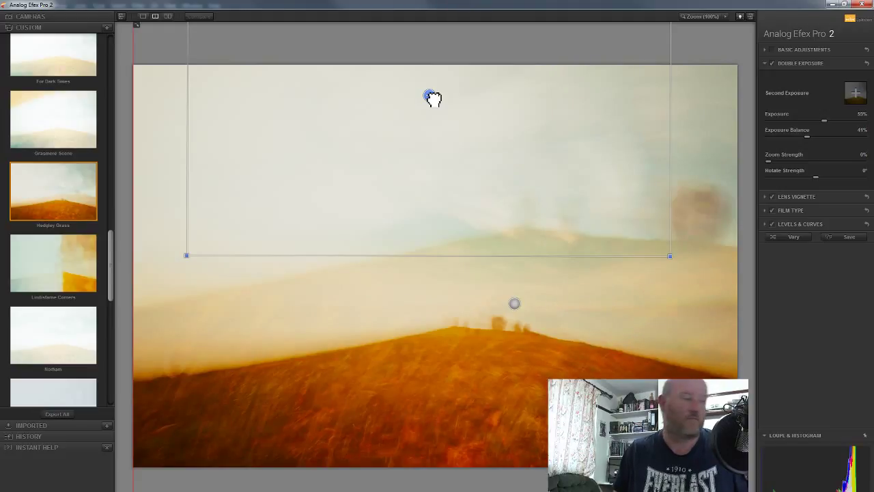
pyautogui.moveTo(432, 97); pyautogui.dragTo(437, 119)
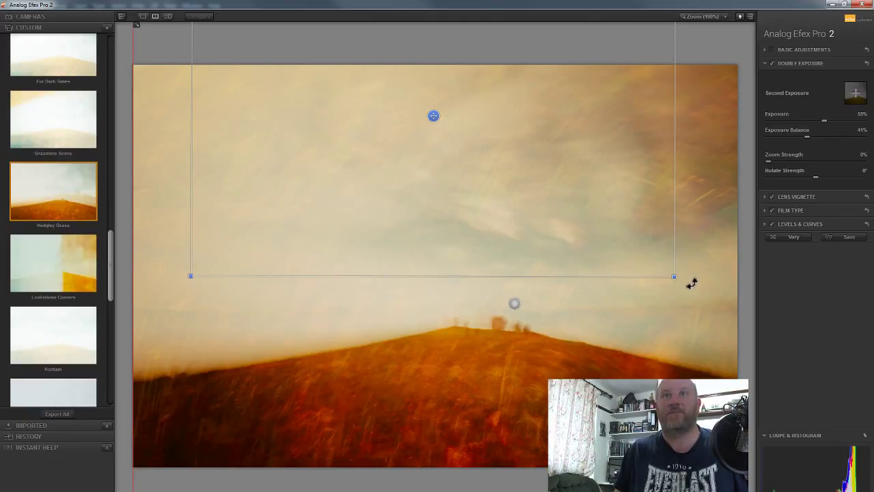
pyautogui.moveTo(690, 283); pyautogui.dragTo(382, 84)
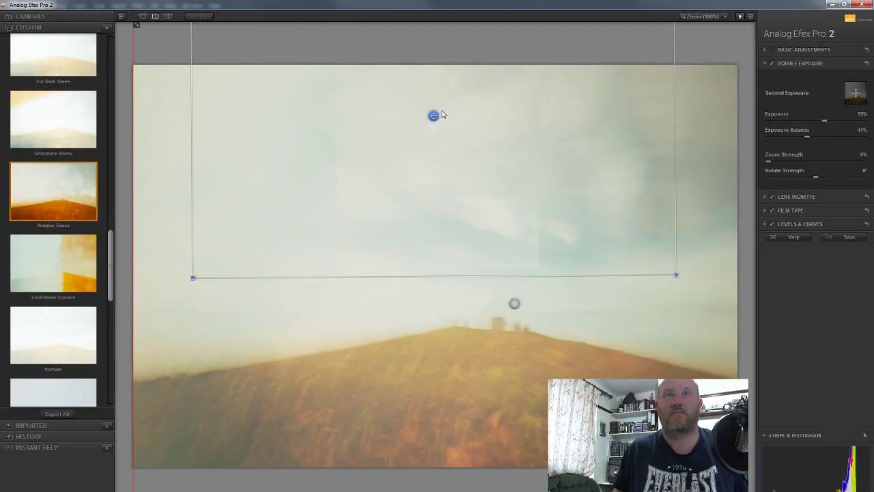
pyautogui.moveTo(433, 116); pyautogui.dragTo(439, 442)
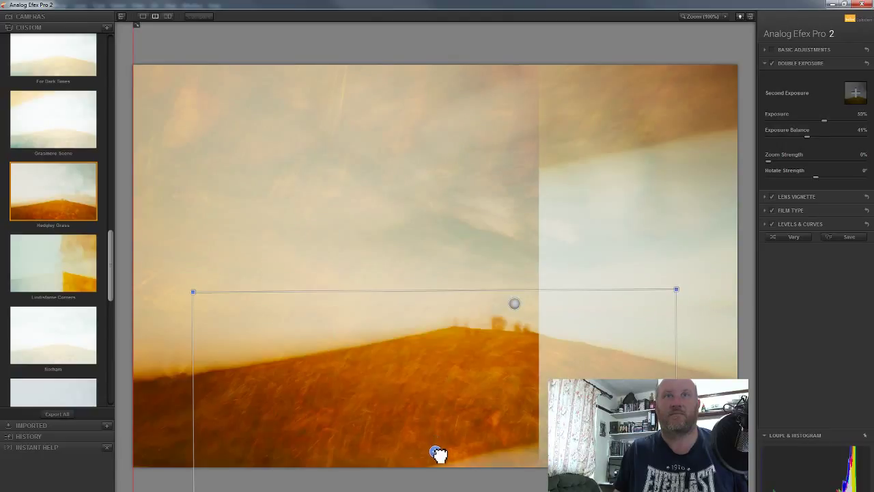
pyautogui.moveTo(439, 442); pyautogui.dragTo(438, 433)
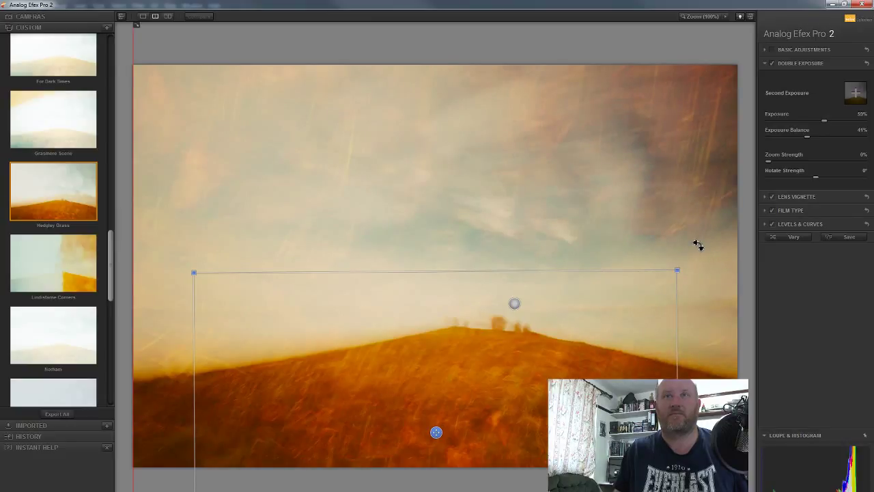
# - Tilt the second exposure about 20° clockwise and move its centre onto the hill's lower left slope
pyautogui.moveTo(694, 246); pyautogui.dragTo(728, 351)
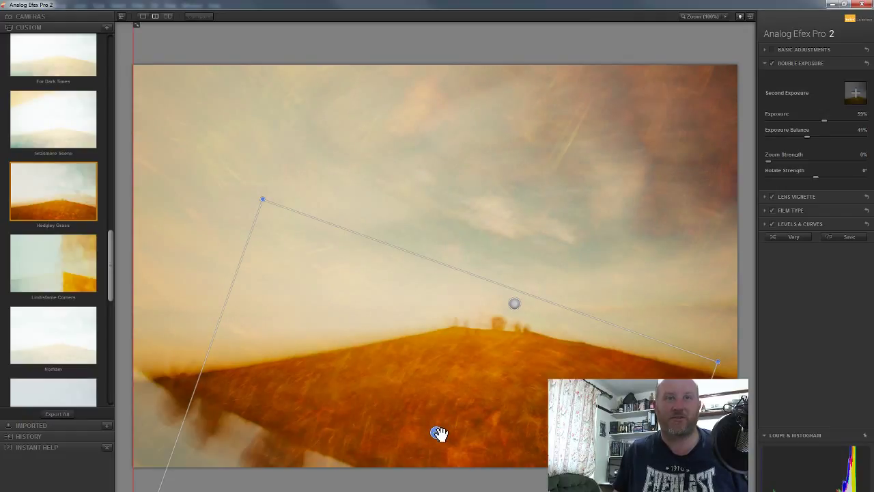
pyautogui.moveTo(438, 431); pyautogui.dragTo(368, 351)
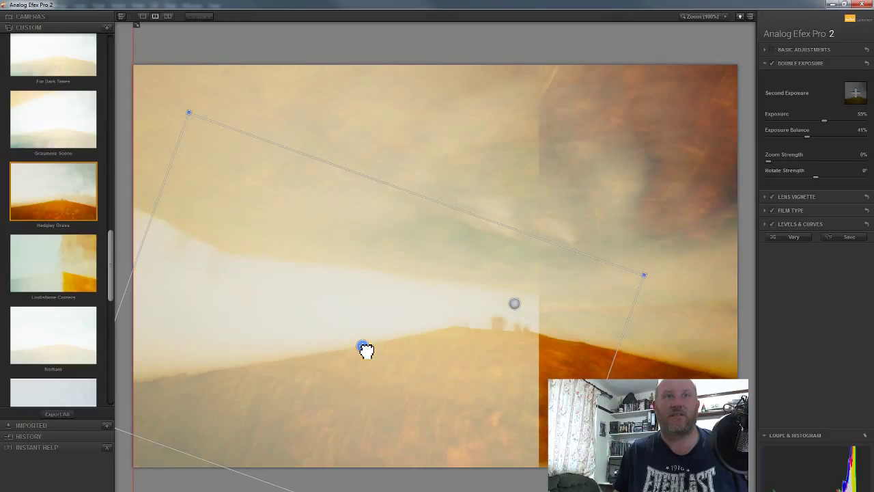
pyautogui.moveTo(367, 350); pyautogui.dragTo(361, 381)
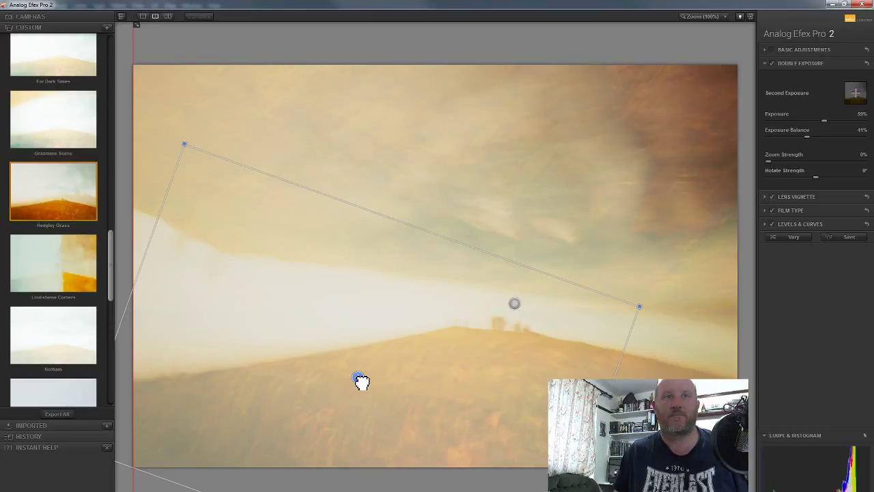
pyautogui.moveTo(361, 380); pyautogui.dragTo(360, 380)
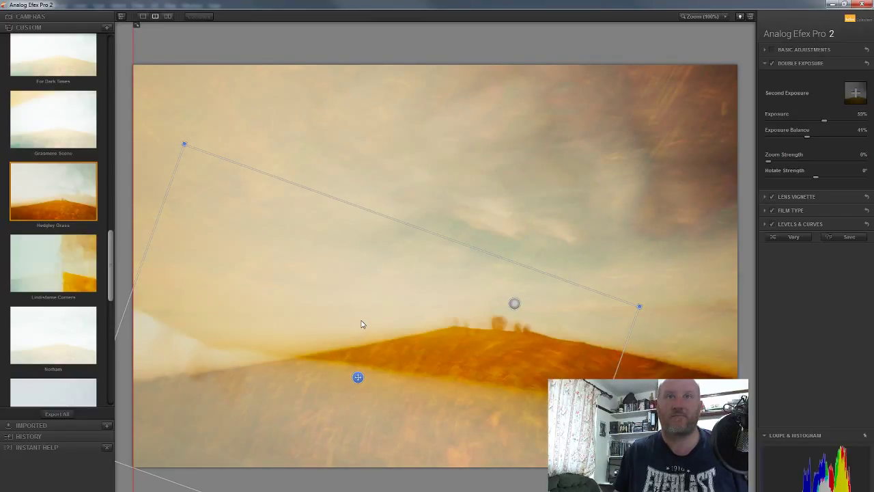
# - Level the second exposure, shifting it further down and left, and set Exposure and Exposure Balance to 50%
pyautogui.moveTo(652, 307); pyautogui.dragTo(665, 287)
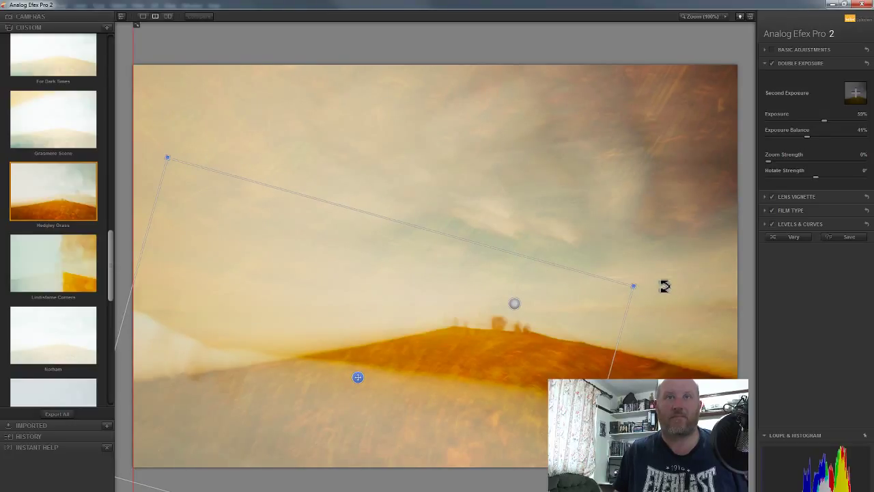
pyautogui.moveTo(664, 286); pyautogui.dragTo(659, 287)
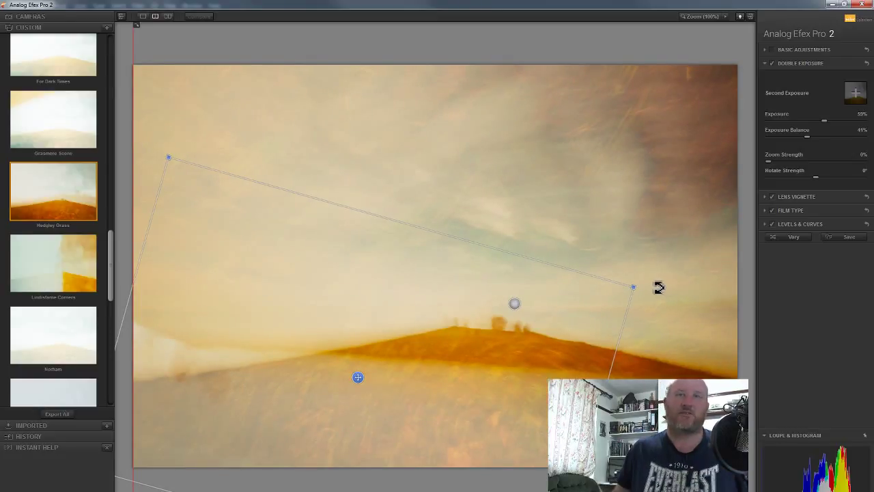
pyautogui.moveTo(359, 378); pyautogui.dragTo(307, 392)
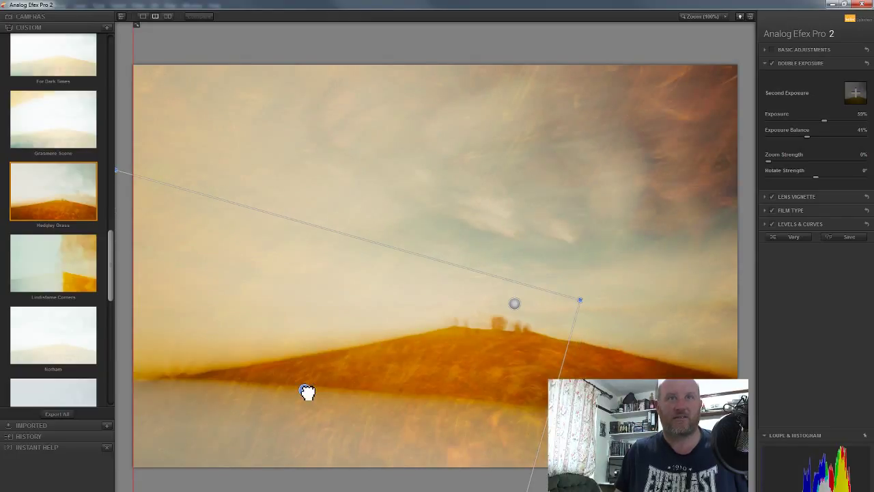
pyautogui.moveTo(308, 391); pyautogui.dragTo(291, 397)
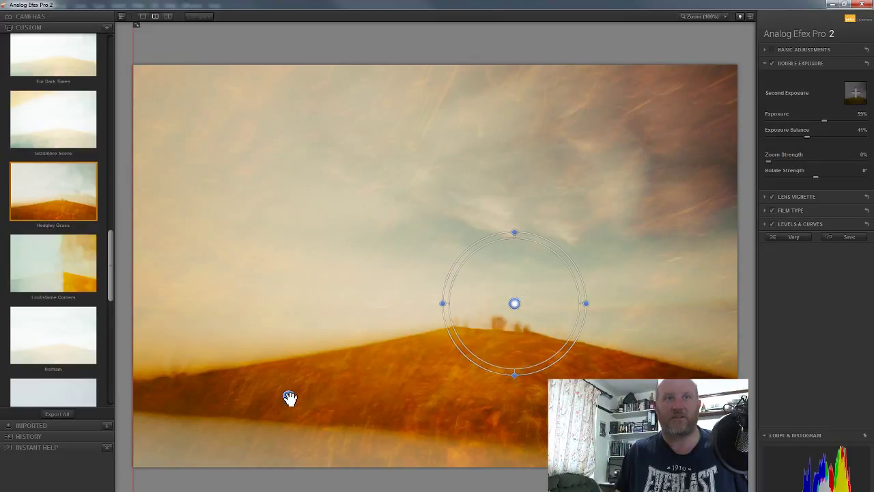
pyautogui.click(289, 397)
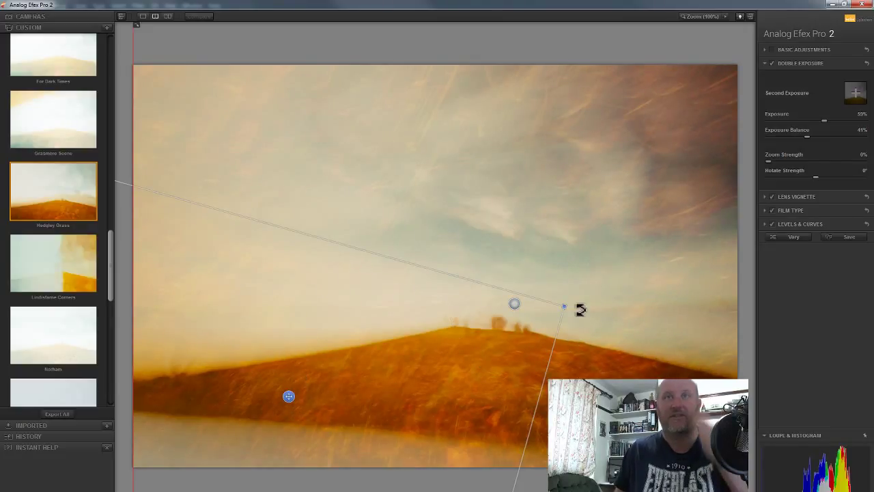
pyautogui.moveTo(580, 310); pyautogui.dragTo(608, 277)
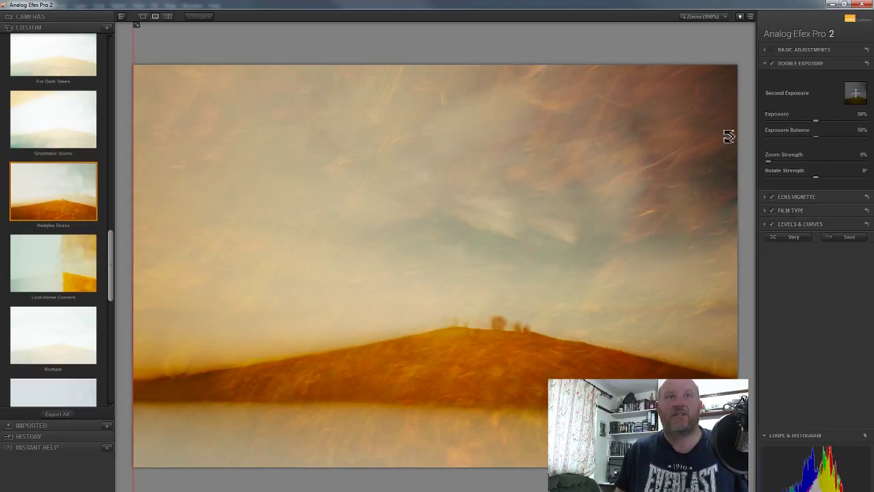
pyautogui.moveTo(683, 93)
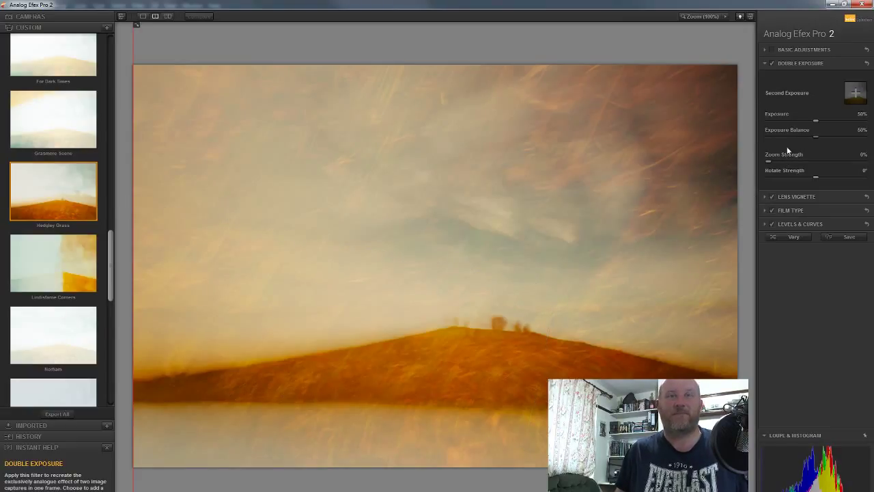
# - In the Basic Adjustments filter, set Contrast to -23% and Detail Extraction to 0%
pyautogui.click(791, 49)
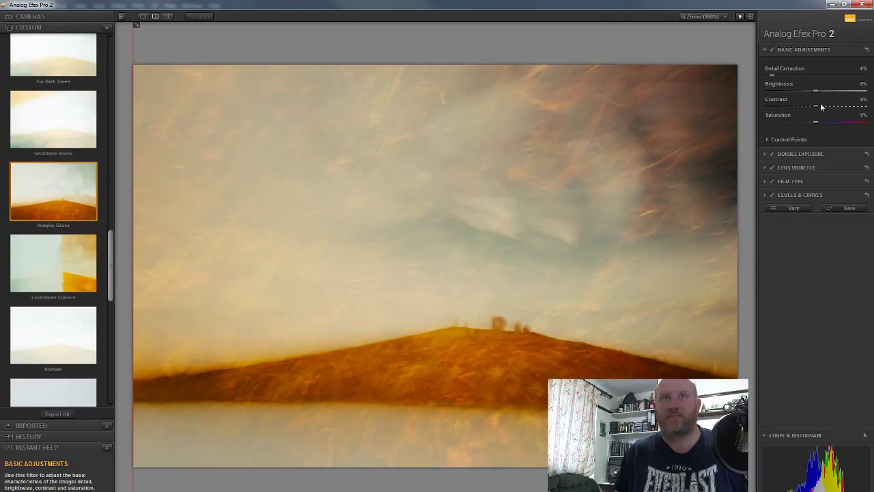
pyautogui.moveTo(821, 103); pyautogui.dragTo(806, 107)
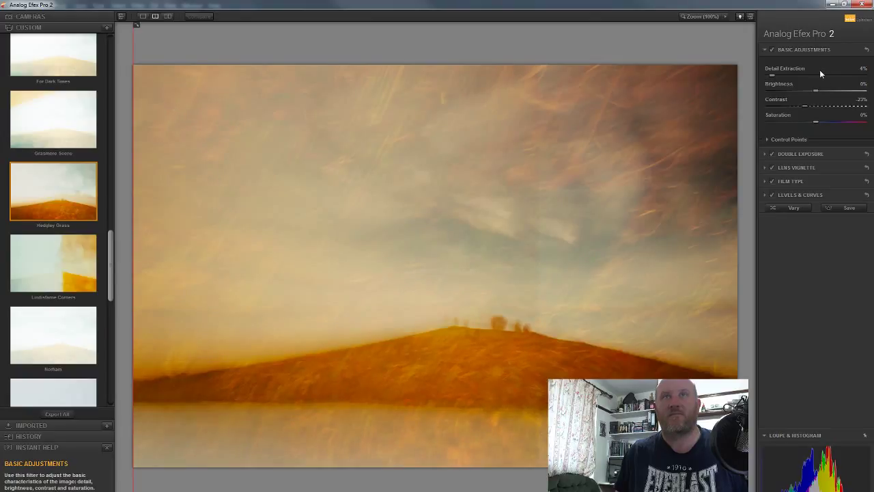
pyautogui.moveTo(823, 89); pyautogui.dragTo(824, 90)
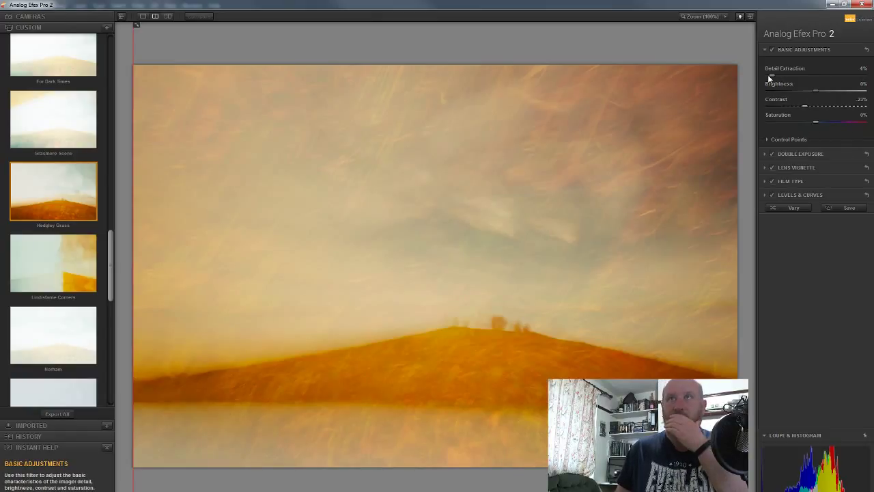
pyautogui.moveTo(766, 74); pyautogui.dragTo(764, 75)
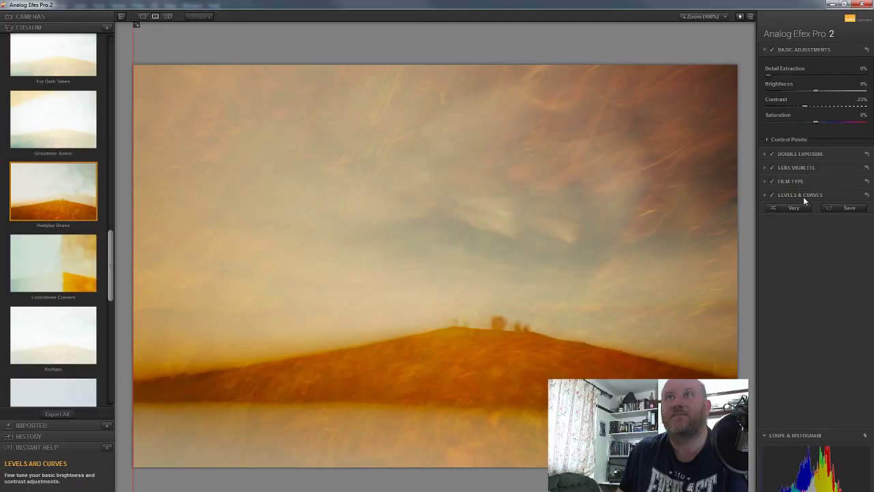
# - Reshape the RGB curve in Levels & Curves: put both end points in the grid corners, lower the shadows and slightly raise the highlights
pyautogui.click(804, 169)
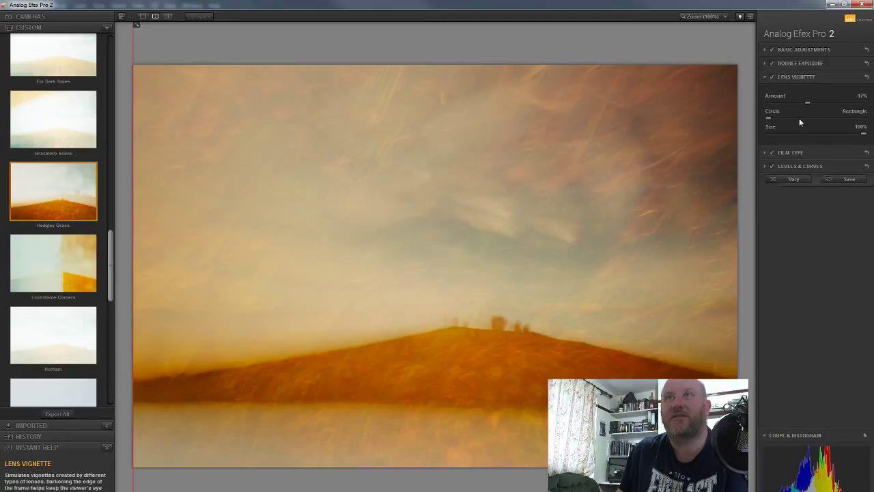
pyautogui.click(795, 166)
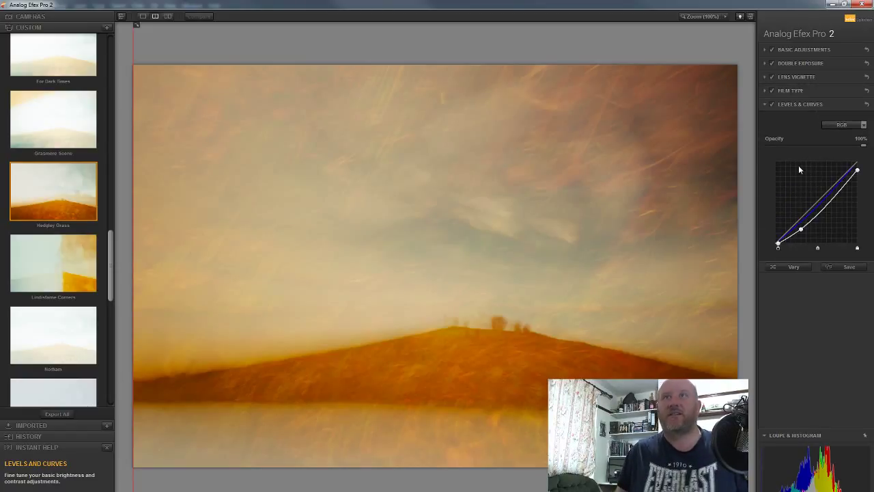
pyautogui.moveTo(779, 245); pyautogui.dragTo(771, 248)
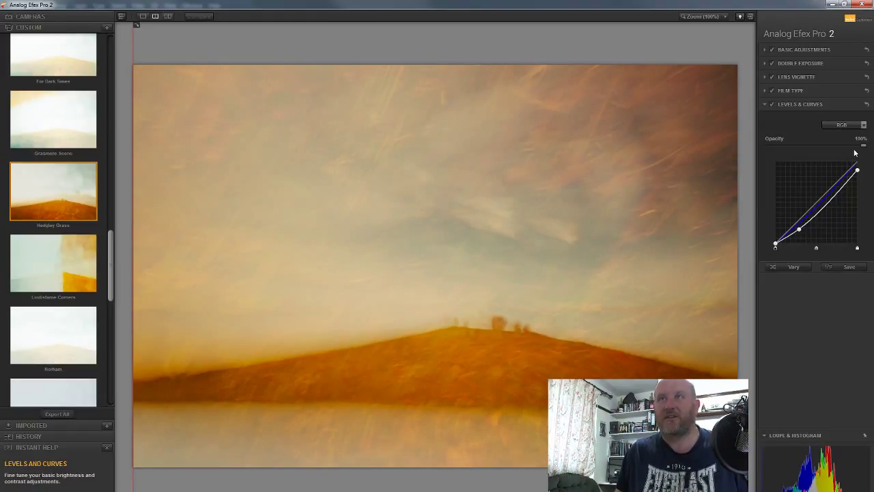
pyautogui.moveTo(859, 170); pyautogui.dragTo(864, 161)
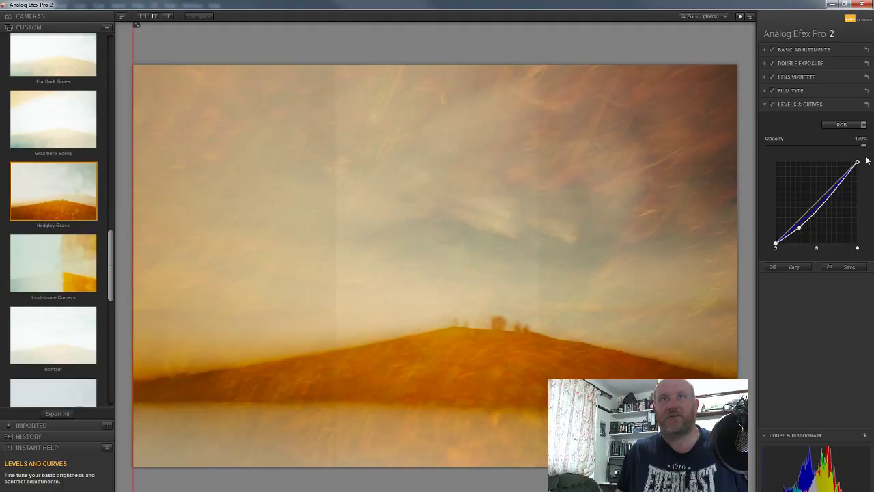
pyautogui.moveTo(800, 227); pyautogui.dragTo(794, 237)
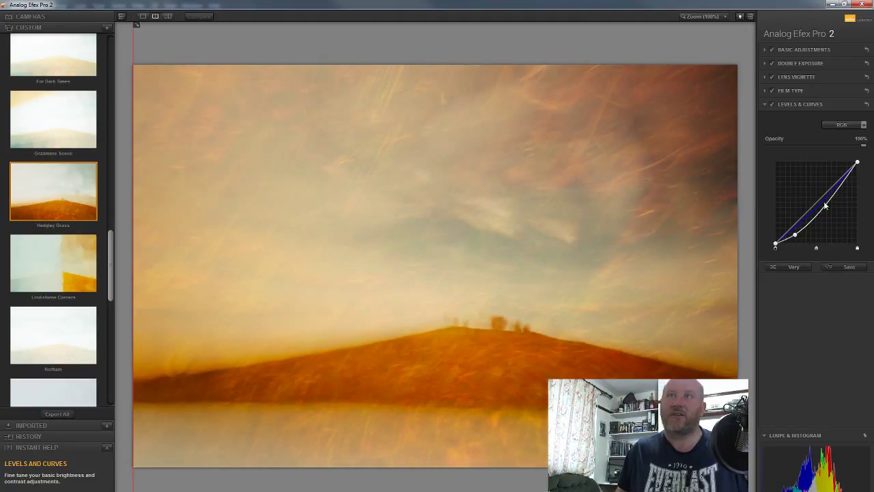
pyautogui.moveTo(829, 201); pyautogui.dragTo(829, 188)
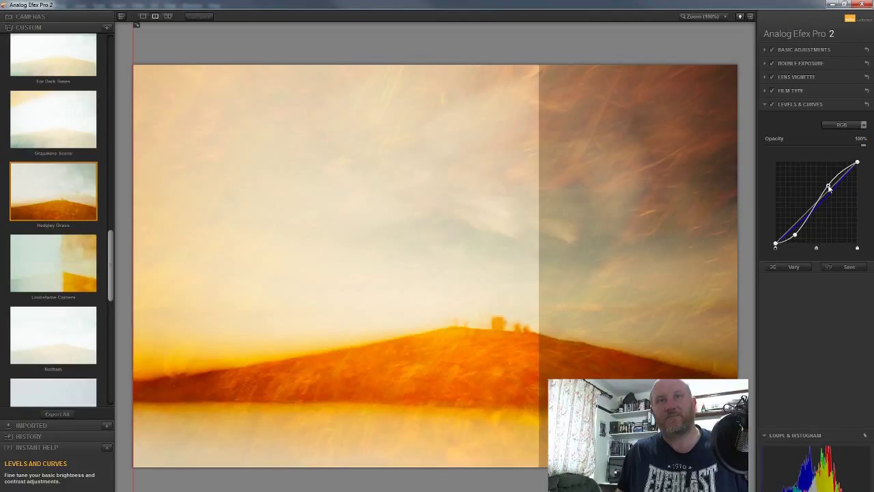
pyautogui.moveTo(830, 188); pyautogui.dragTo(831, 189)
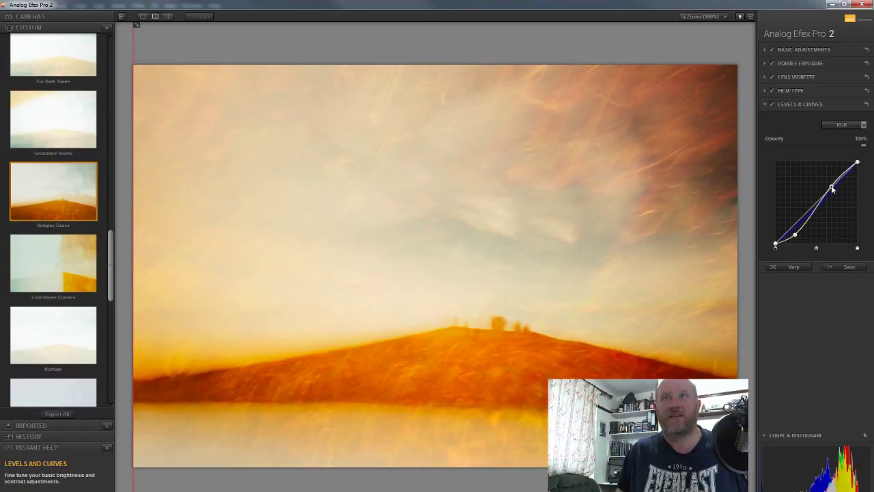
pyautogui.moveTo(832, 187); pyautogui.dragTo(833, 187)
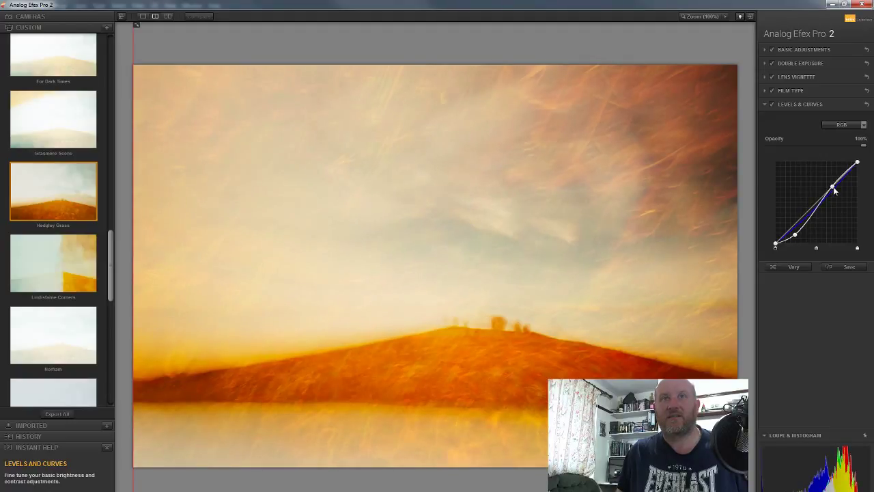
# - Set the basic Saturation to -12% and move the Lens Vignette's centre to the upper right of the sky
pyautogui.click(818, 50)
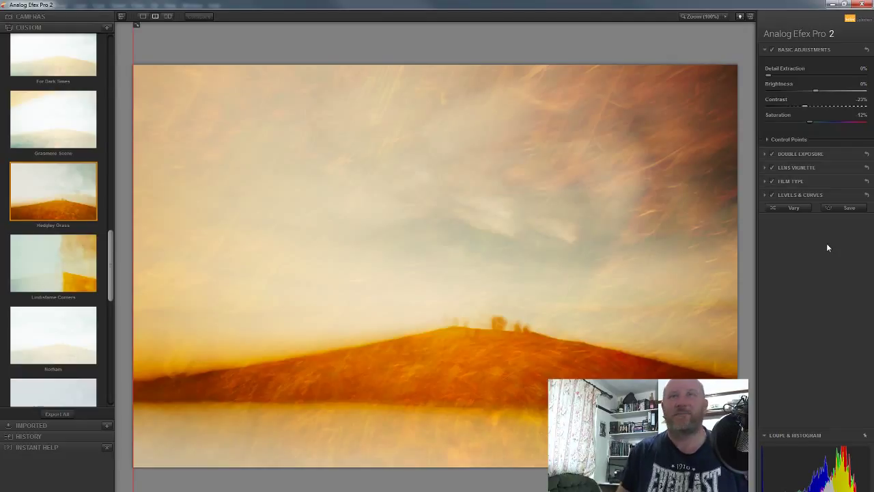
pyautogui.click(774, 168)
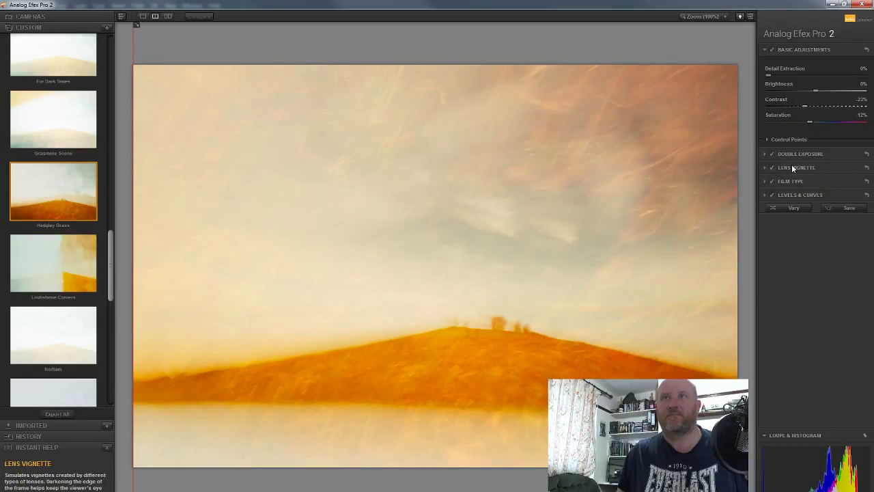
pyautogui.click(792, 167)
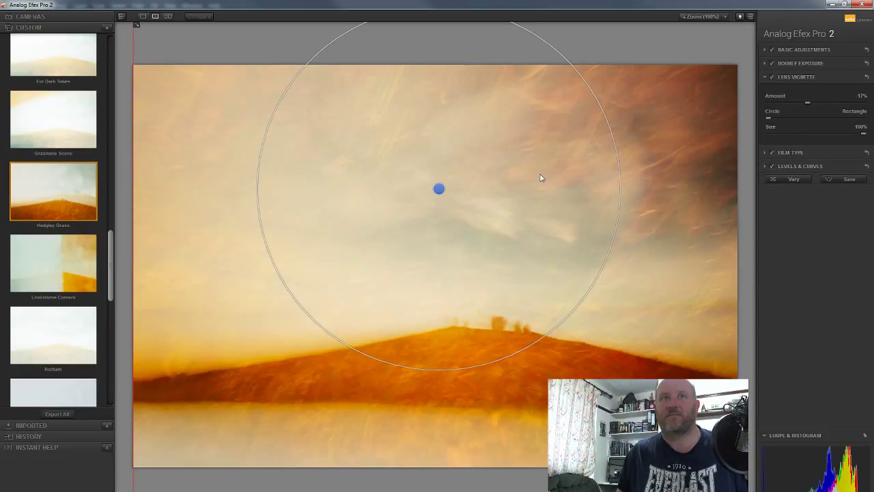
pyautogui.moveTo(440, 189); pyautogui.dragTo(437, 396)
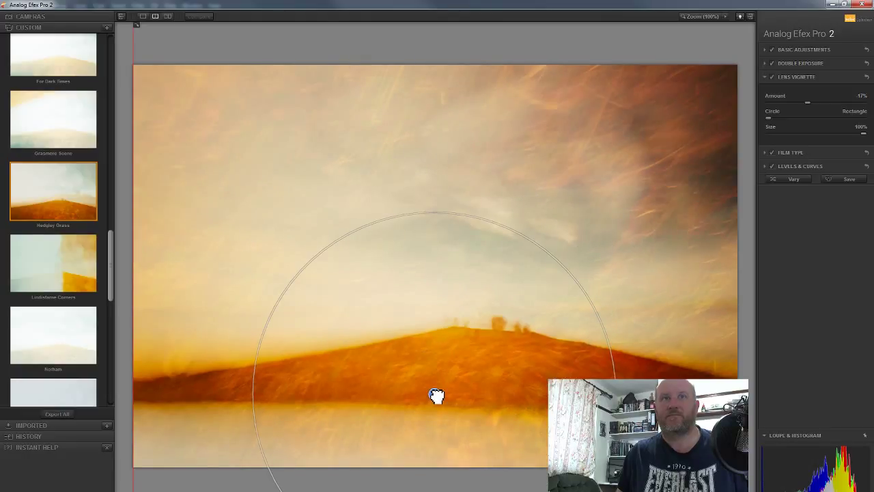
pyautogui.moveTo(436, 396); pyautogui.dragTo(645, 120)
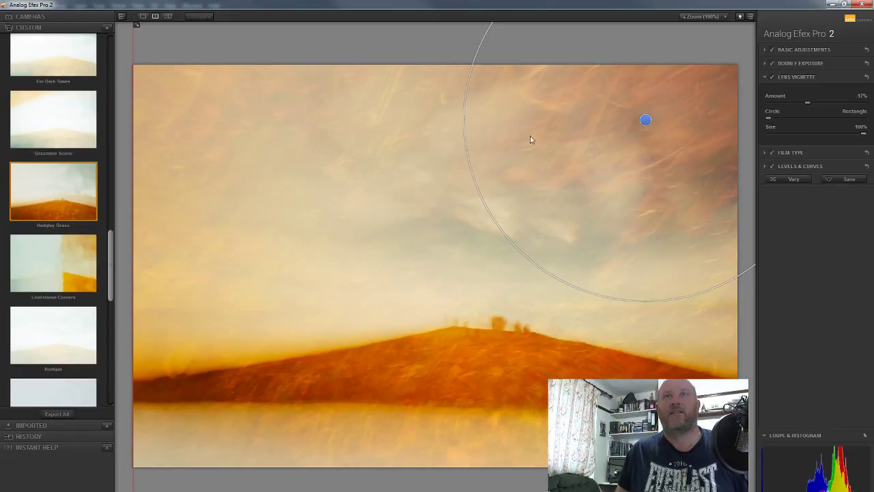
pyautogui.moveTo(647, 122); pyautogui.dragTo(586, 109)
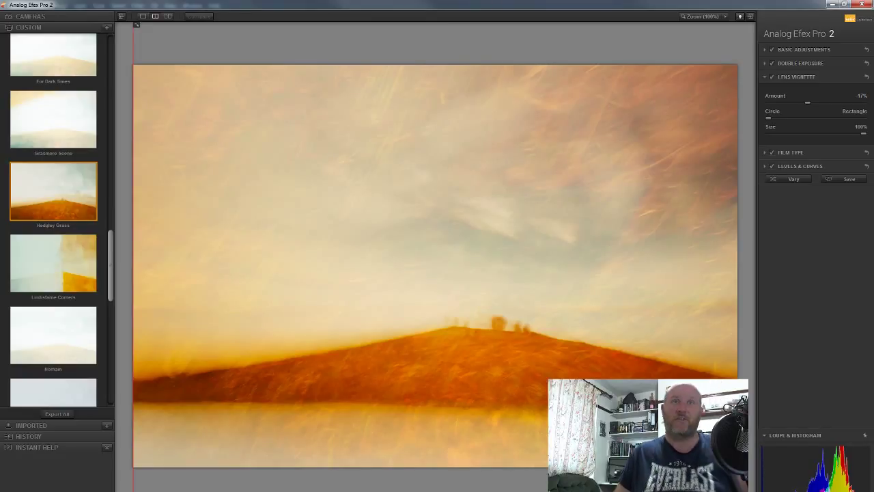
# - Compare the image with and without the Film Type filter, then examine its settings
pyautogui.click(772, 153)
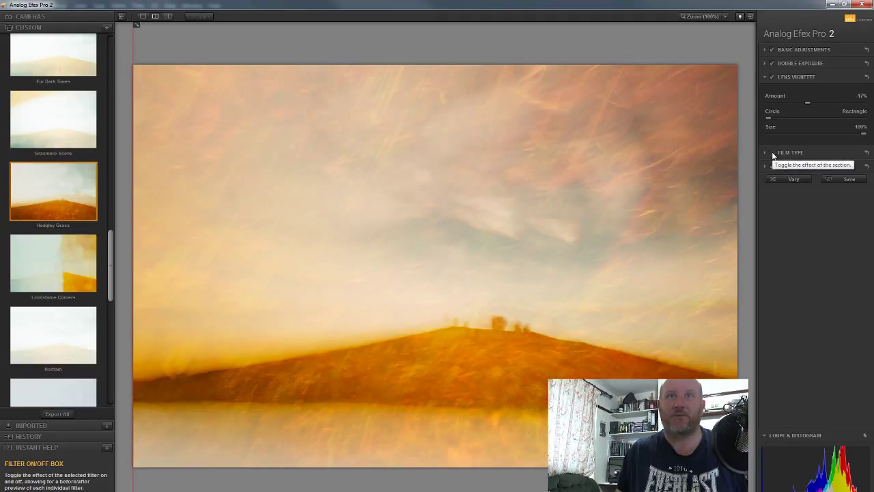
pyautogui.click(772, 153)
pyautogui.click(797, 153)
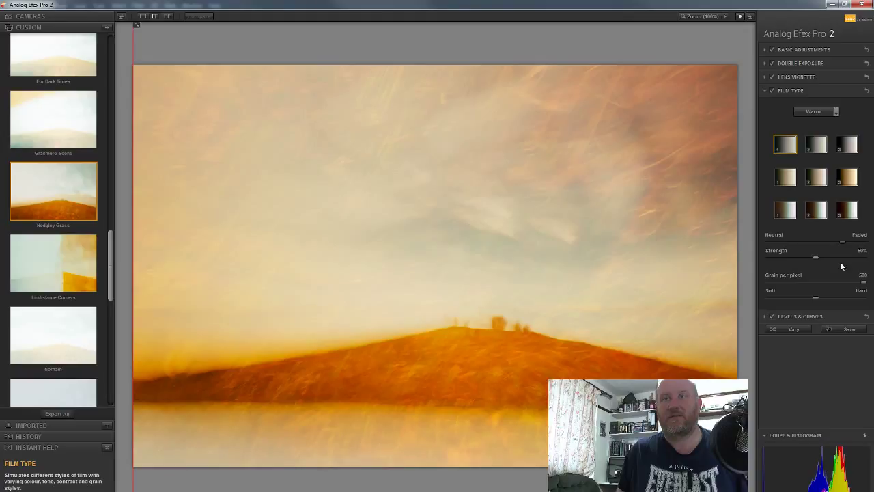
# - Lower the white end point of the RGB curve slightly in Levels & Curves and apply the filter to the photo
pyautogui.click(811, 315)
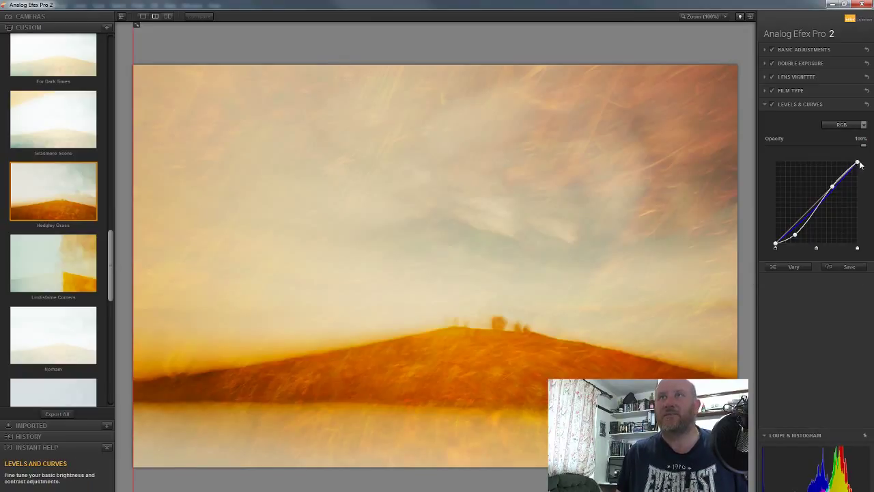
pyautogui.moveTo(859, 164)
pyautogui.mouseDown()
pyautogui.moveTo(858, 177)
pyautogui.moveTo(871, 170)
pyautogui.mouseUp()
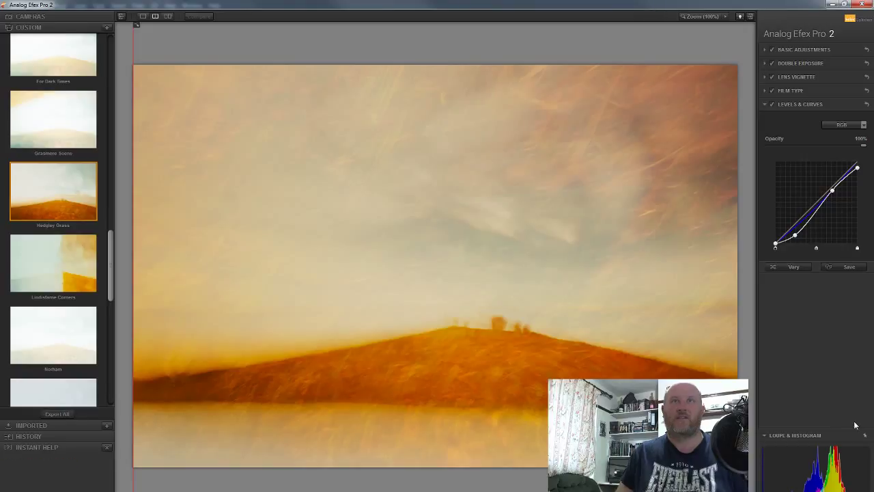
pyautogui.click(820, 489)
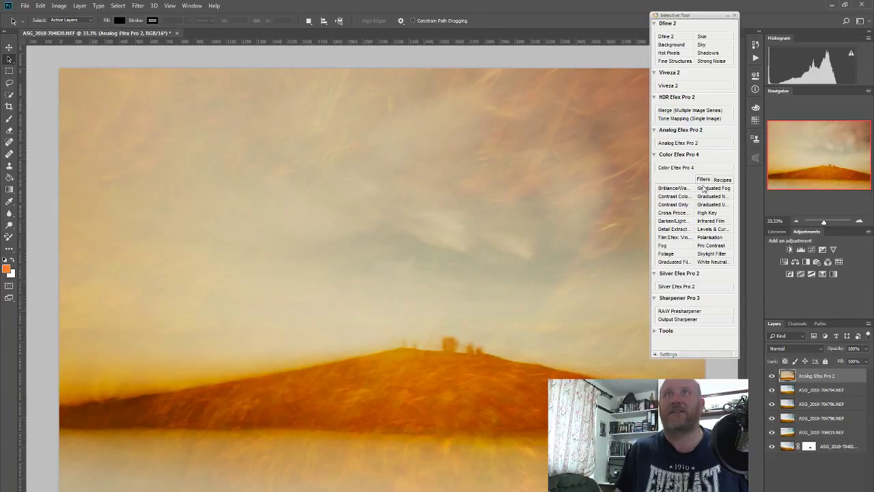
# - Open the filtered layer in Viveza 2, show the full adjusted preview, and set the global Hue to -7°
pyautogui.click(680, 87)
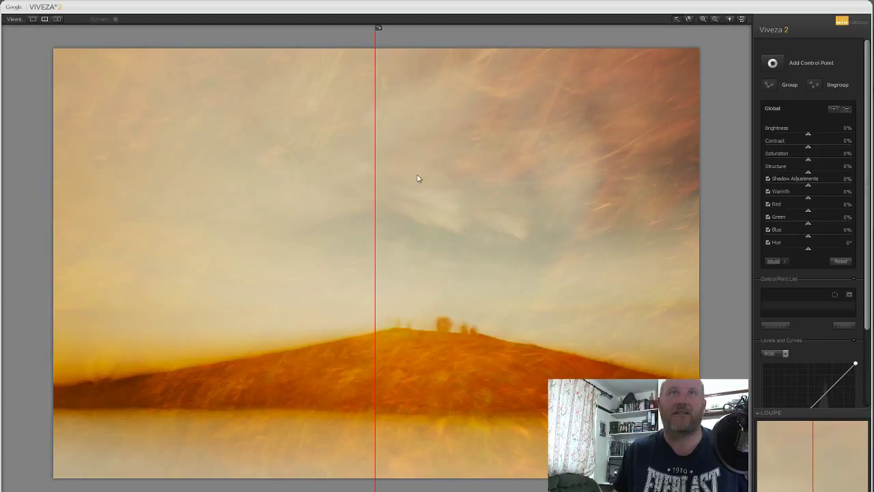
pyautogui.moveTo(376, 172); pyautogui.dragTo(55, 171)
pyautogui.moveTo(809, 251); pyautogui.dragTo(806, 251)
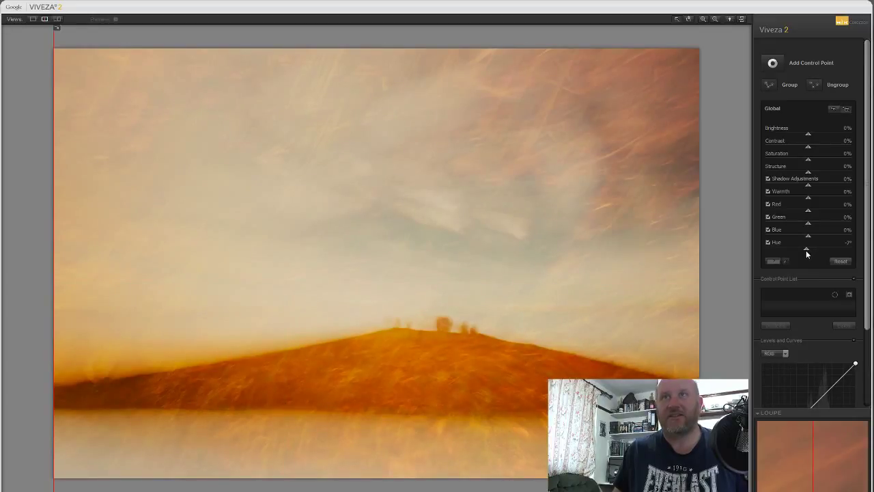
pyautogui.doubleClick(806, 250)
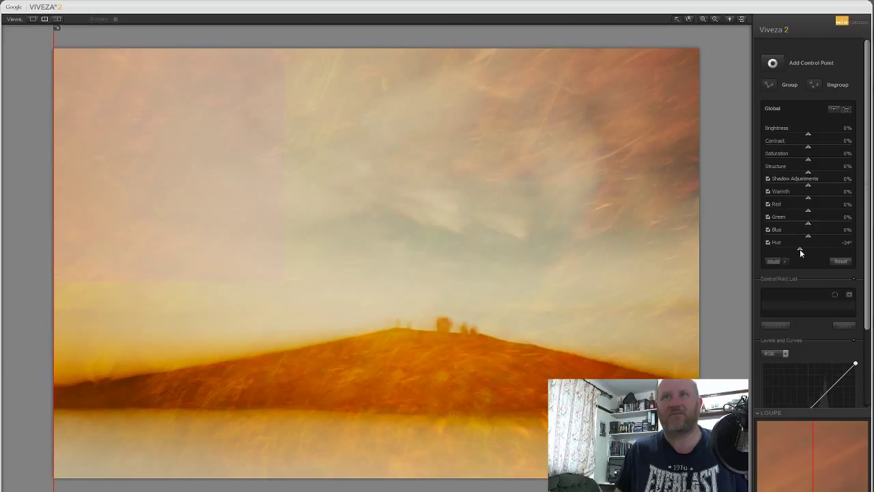
pyautogui.moveTo(800, 249)
pyautogui.mouseDown()
pyautogui.moveTo(825, 248)
pyautogui.moveTo(810, 251)
pyautogui.mouseUp()
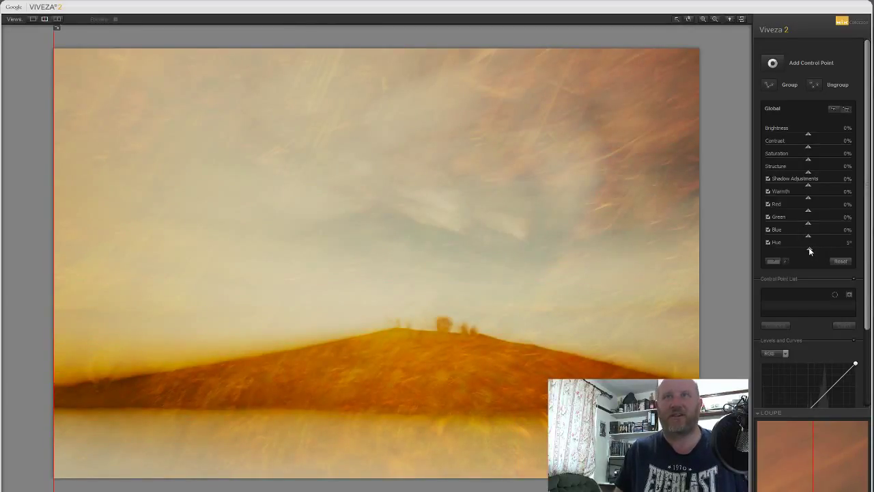
pyautogui.moveTo(807, 247); pyautogui.dragTo(808, 248)
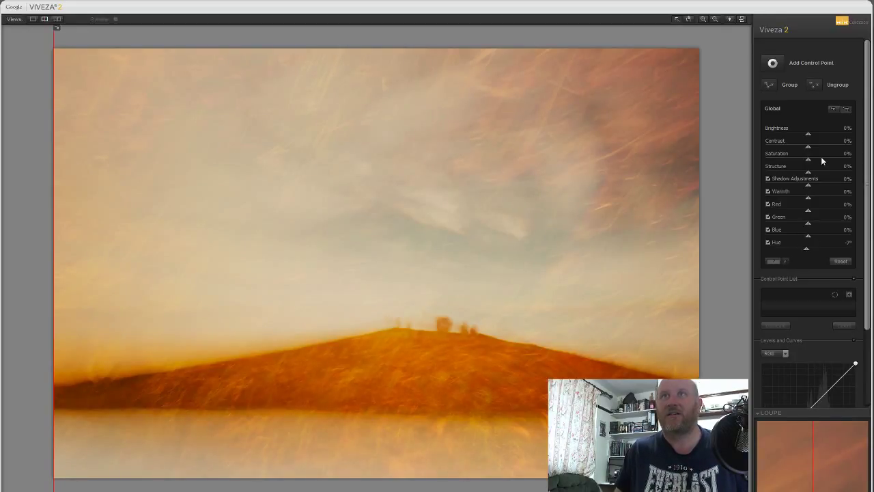
# - Set the global Contrast to 16%, Structure to -17% and Shadow Adjustments to -9%
pyautogui.moveTo(808, 148)
pyautogui.mouseDown()
pyautogui.moveTo(822, 147)
pyautogui.moveTo(817, 156)
pyautogui.mouseUp()
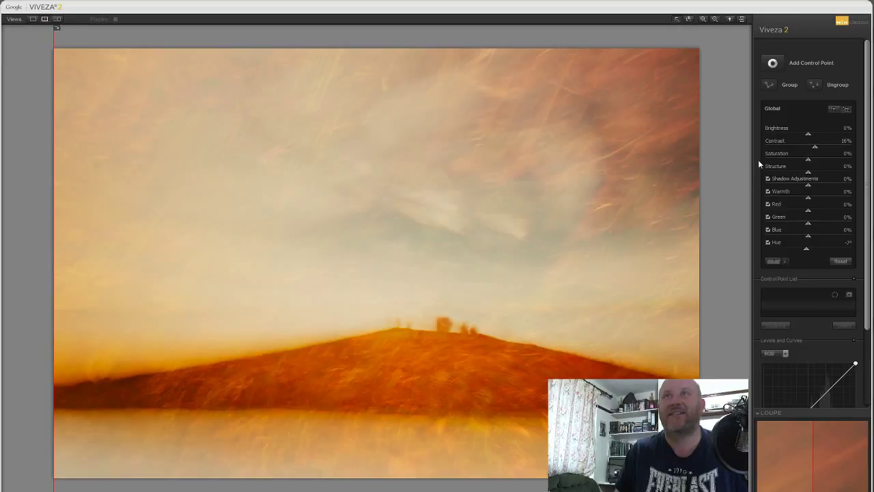
pyautogui.moveTo(809, 172); pyautogui.dragTo(802, 173)
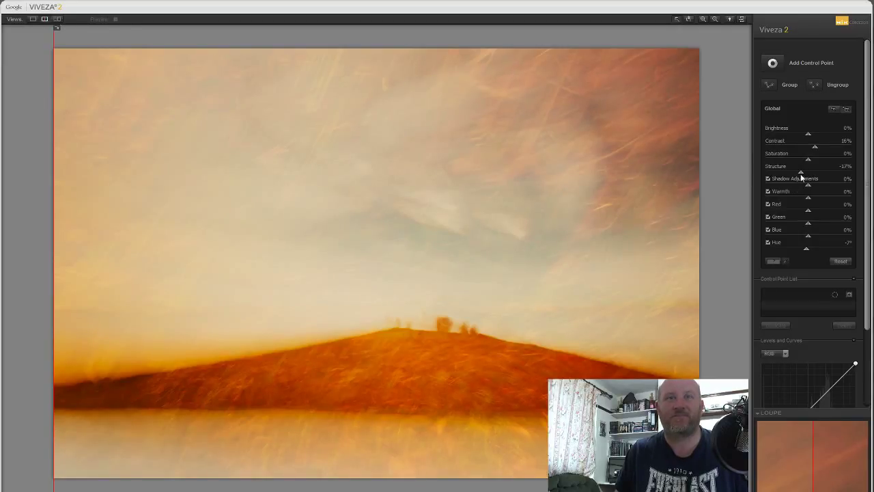
pyautogui.moveTo(800, 175)
pyautogui.mouseDown()
pyautogui.moveTo(822, 176)
pyautogui.moveTo(801, 174)
pyautogui.moveTo(798, 189)
pyautogui.mouseUp()
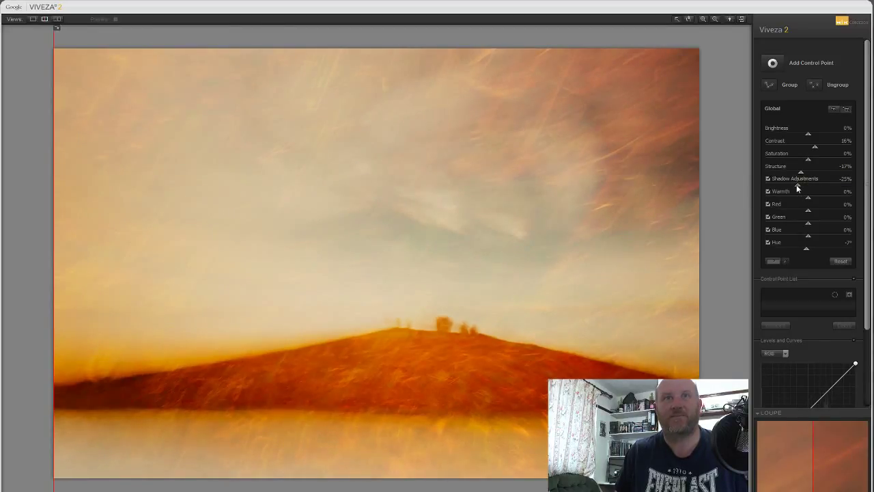
pyautogui.moveTo(797, 189); pyautogui.dragTo(812, 200)
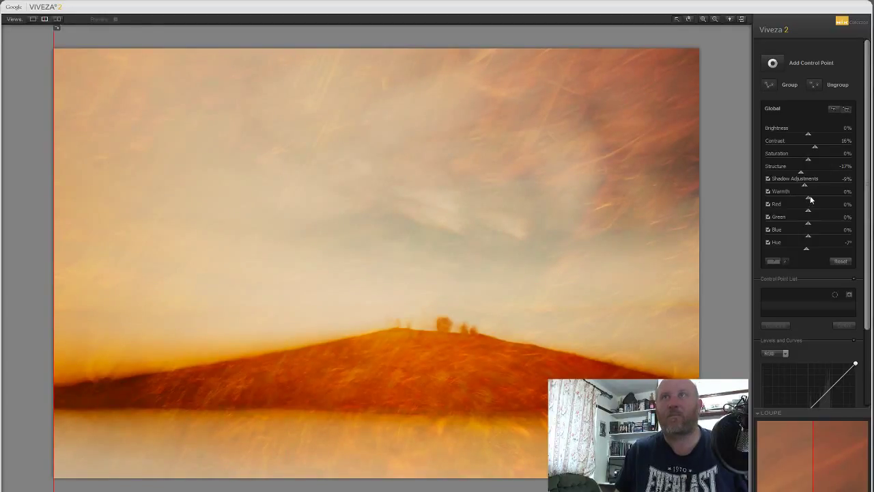
# - Set the global Red to -1%, Blue to 6% and Saturation to -9%
pyautogui.moveTo(809, 213); pyautogui.dragTo(809, 217)
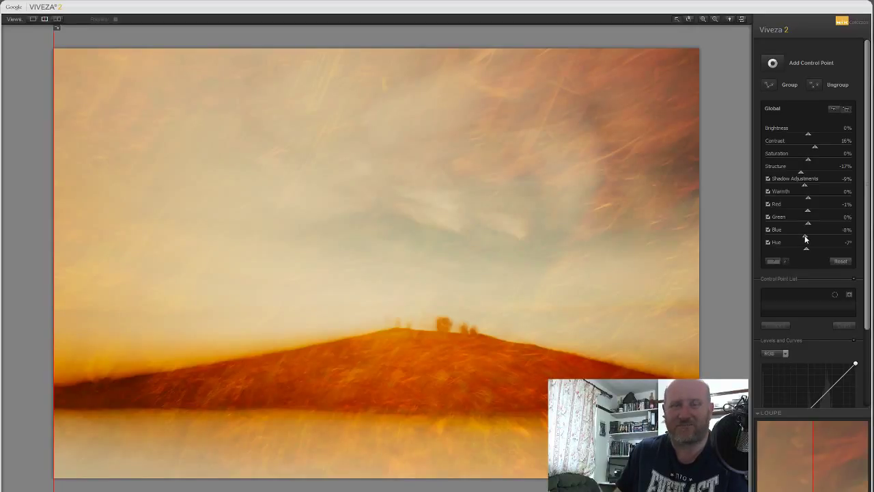
pyautogui.moveTo(809, 239); pyautogui.dragTo(801, 225)
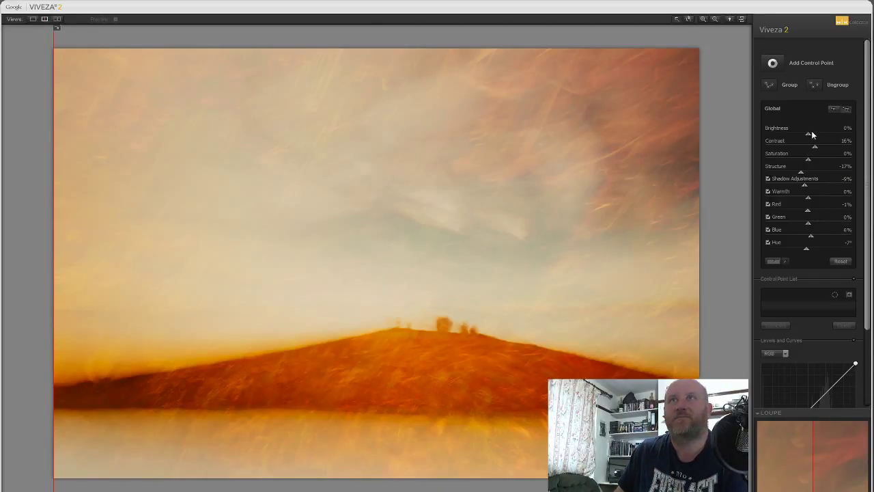
pyautogui.moveTo(808, 134); pyautogui.dragTo(808, 135)
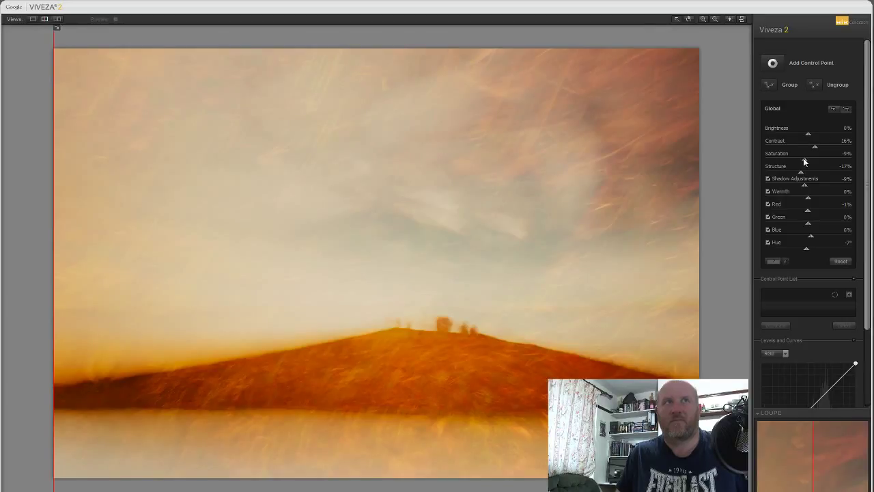
# - Compare the whole image before and after the Viveza adjustments, then apply them as a new layer
pyautogui.moveTo(56, 144); pyautogui.dragTo(776, 252)
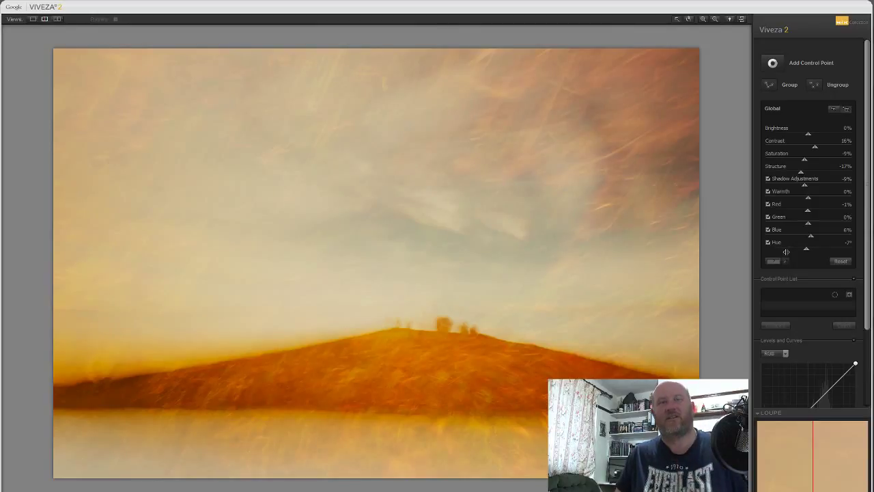
pyautogui.moveTo(668, 247); pyautogui.dragTo(48, 264)
pyautogui.moveTo(192, 278); pyautogui.dragTo(54, 275)
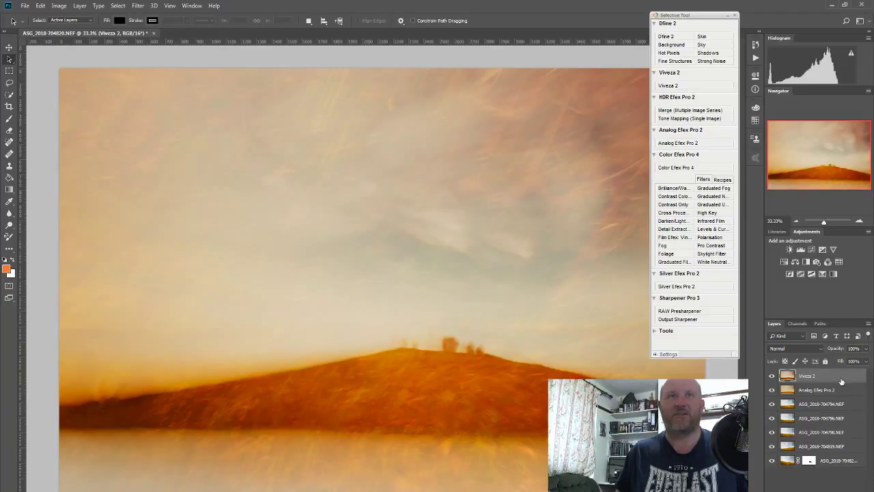
# - Open the Viveza 2 layer in Analog Efex Pro 2 and browse the custom presets against the original image
pyautogui.click(687, 145)
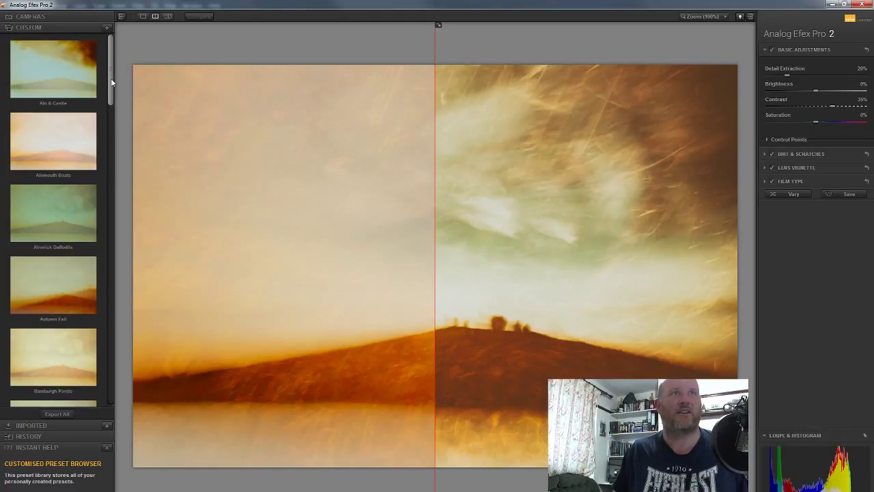
pyautogui.moveTo(110, 78)
pyautogui.mouseDown()
pyautogui.moveTo(116, 157)
pyautogui.moveTo(101, 208)
pyautogui.moveTo(118, 386)
pyautogui.mouseUp()
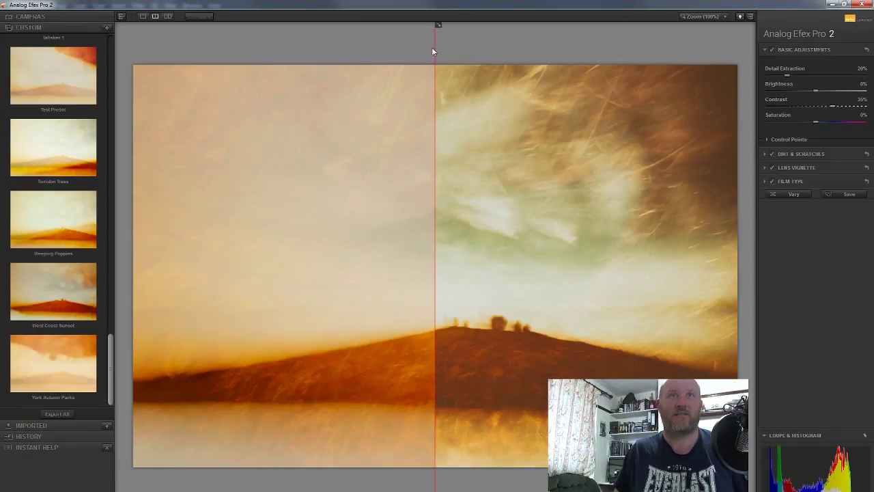
pyautogui.moveTo(434, 52); pyautogui.dragTo(665, 60)
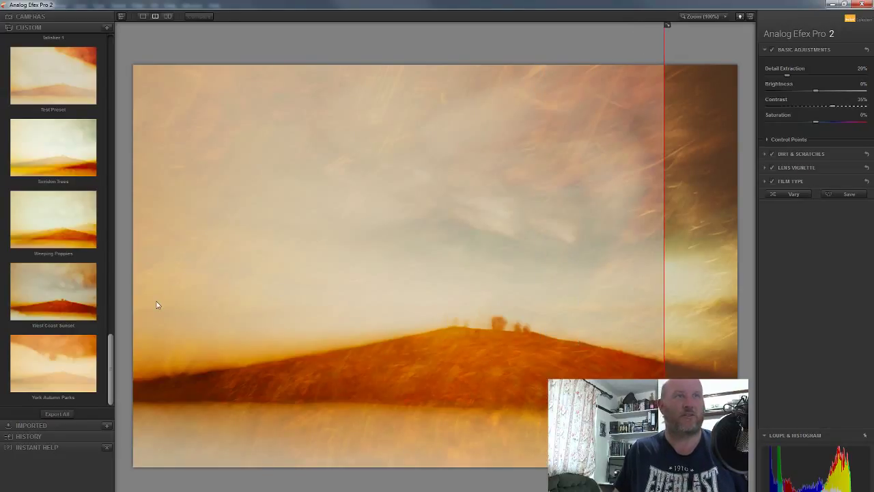
# - Try the Bamburgh Sketch custom preset and the one above it on the full preview
pyautogui.moveTo(110, 346); pyautogui.dragTo(131, 192)
pyautogui.click(38, 210)
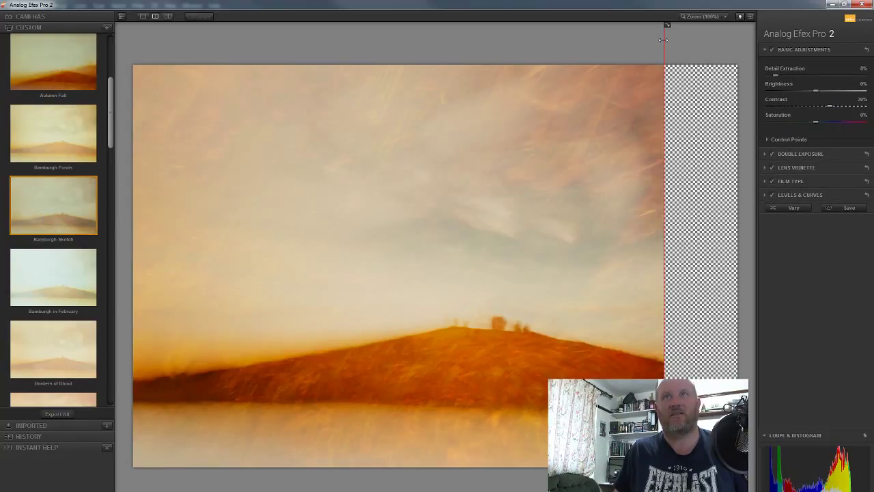
pyautogui.moveTo(669, 34); pyautogui.dragTo(109, 57)
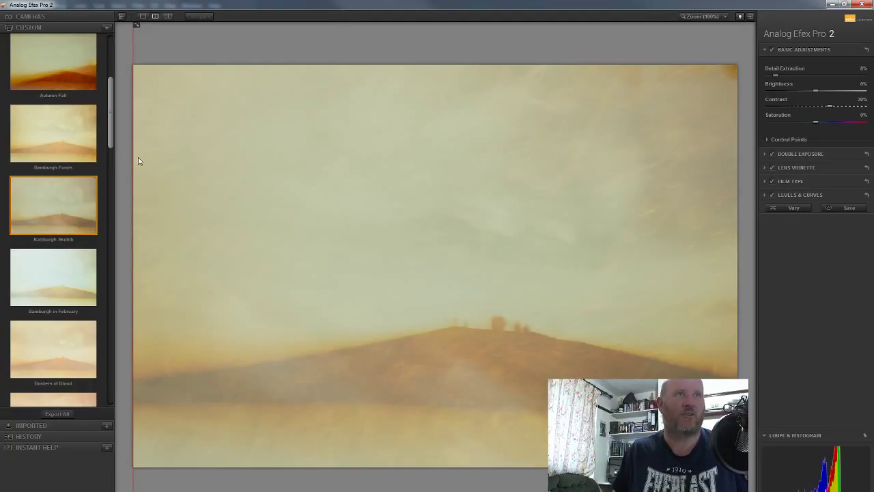
pyautogui.moveTo(56, 138)
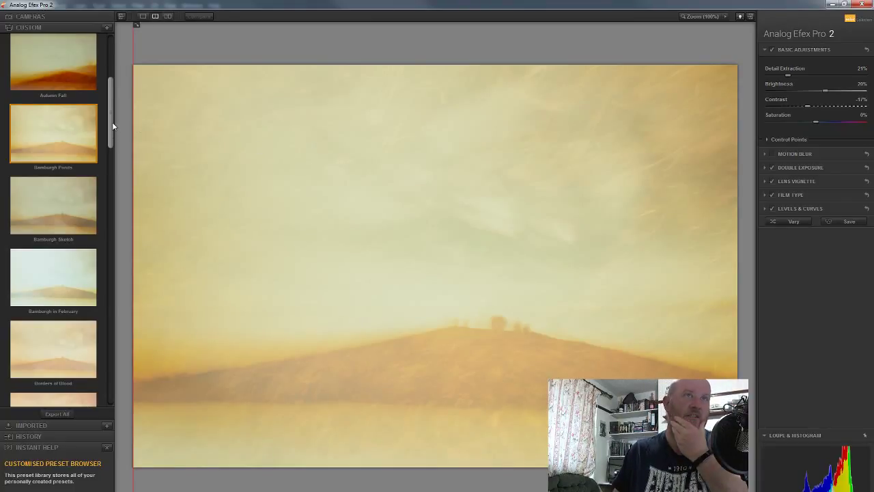
# - Apply the Hedgley Grass custom preset to the image
pyautogui.moveTo(113, 119)
pyautogui.mouseDown()
pyautogui.moveTo(115, 95)
pyautogui.moveTo(106, 146)
pyautogui.moveTo(116, 274)
pyautogui.mouseUp()
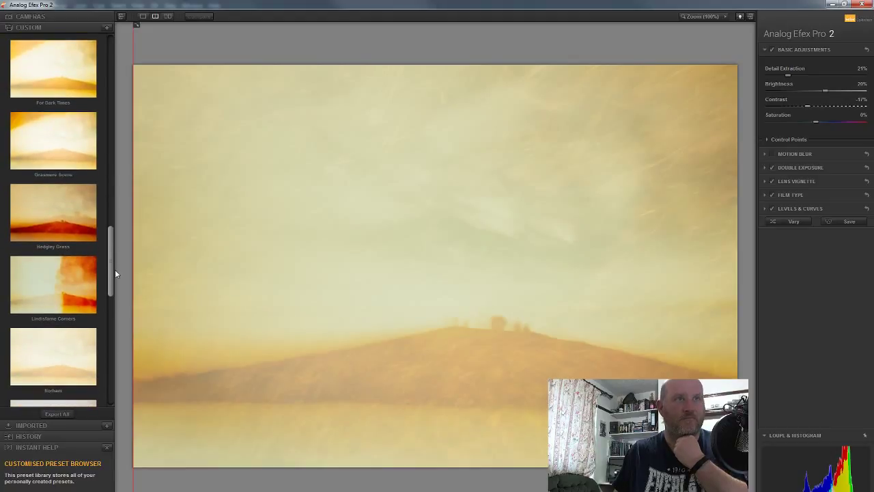
pyautogui.click(70, 213)
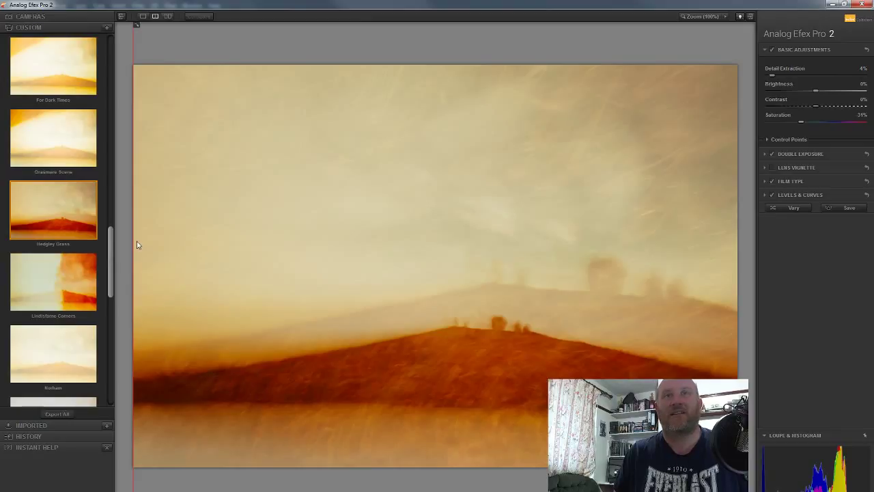
# - Enlarge the second exposure in the Double Exposure filter well beyond its 254% scale
pyautogui.click(819, 153)
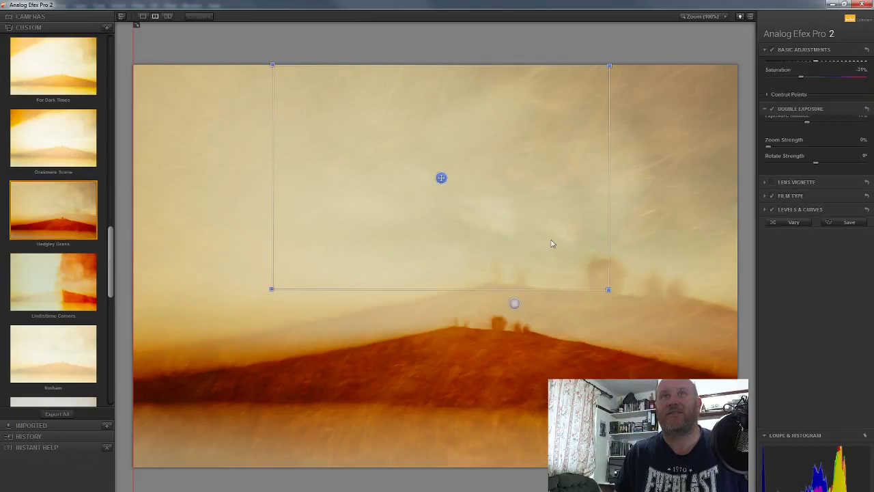
pyautogui.moveTo(275, 69); pyautogui.dragTo(162, 4)
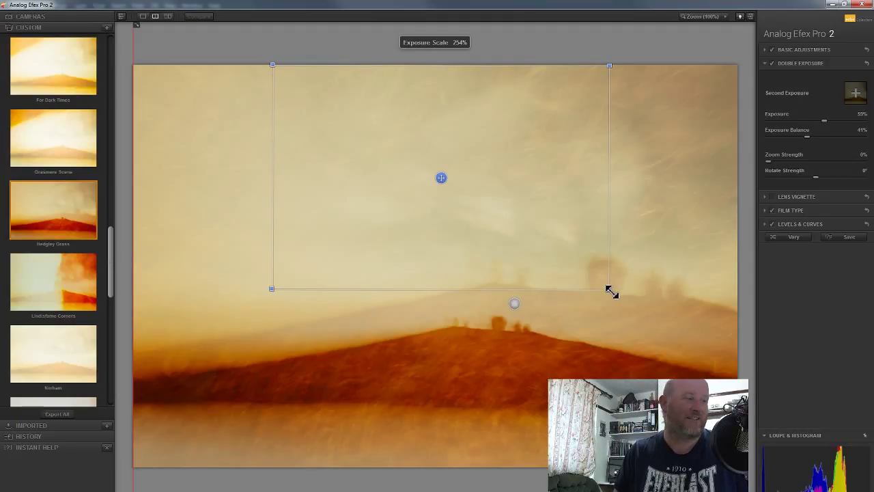
pyautogui.moveTo(610, 291); pyautogui.dragTo(767, 451)
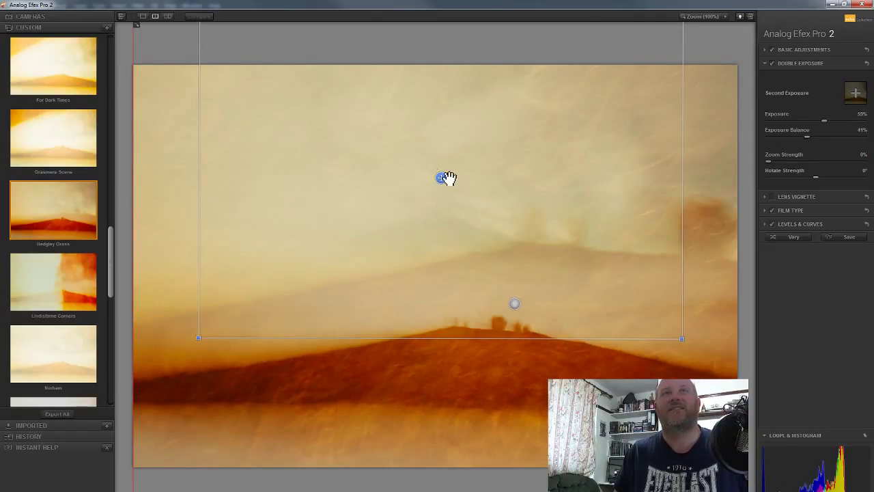
# - Move the enlarged second exposure up and to the left so its hill outline arches across the upper sky
pyautogui.moveTo(443, 181); pyautogui.dragTo(449, 77)
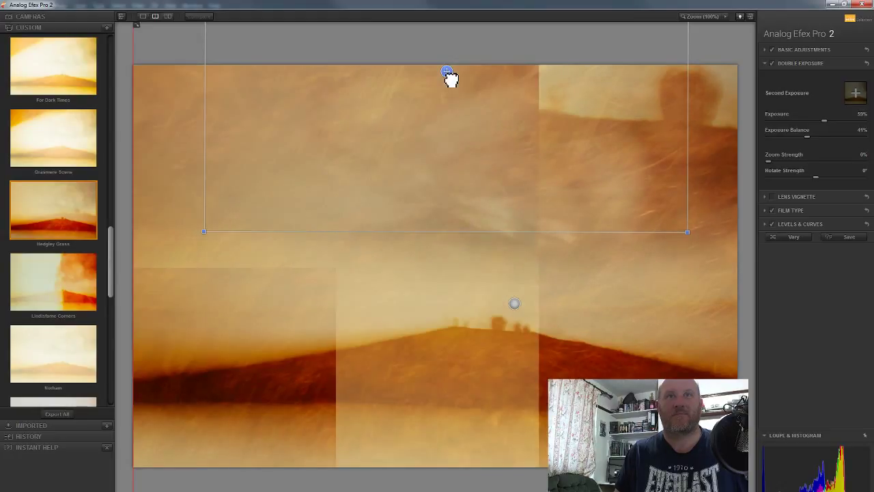
pyautogui.moveTo(450, 85); pyautogui.dragTo(448, 100)
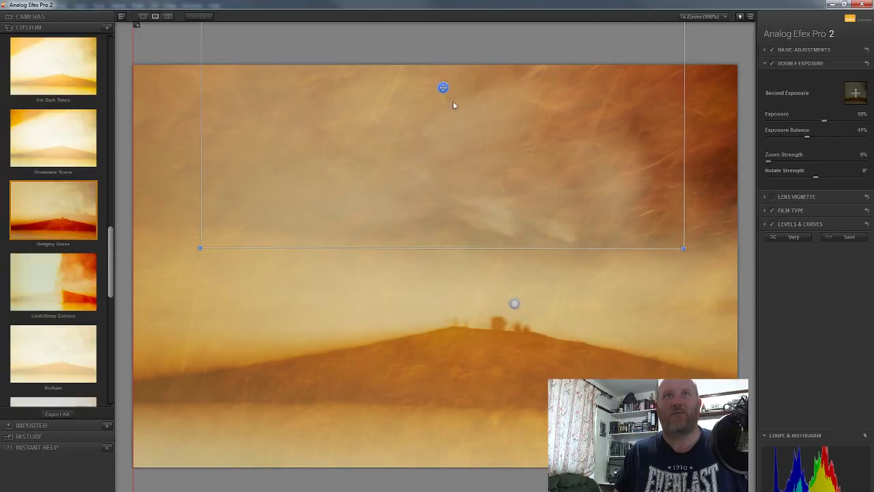
pyautogui.moveTo(444, 92); pyautogui.dragTo(445, 113)
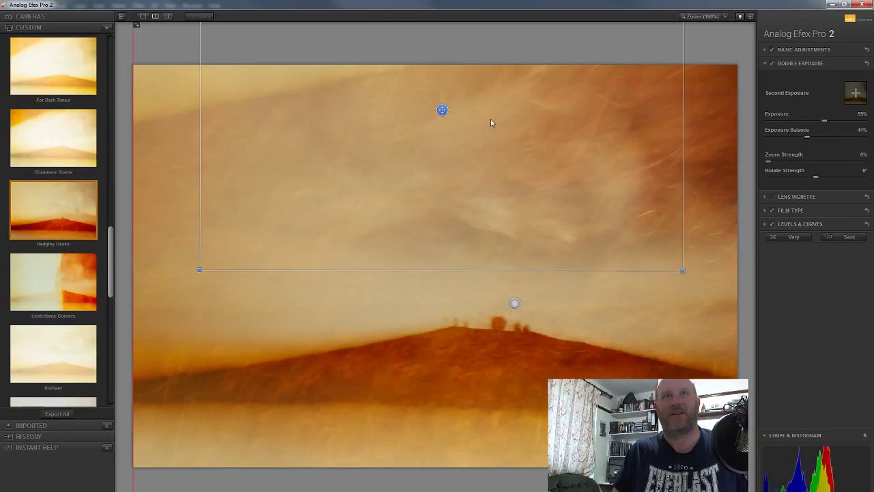
pyautogui.moveTo(448, 111); pyautogui.dragTo(391, 112)
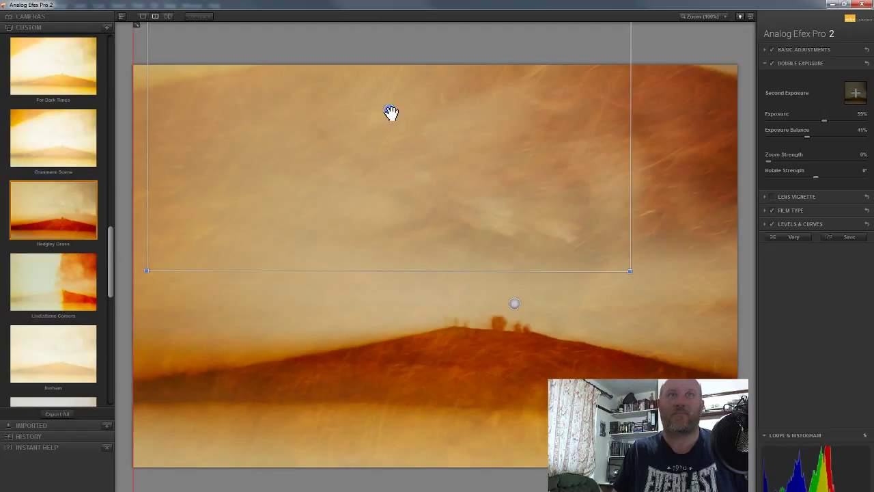
pyautogui.moveTo(391, 112); pyautogui.dragTo(390, 125)
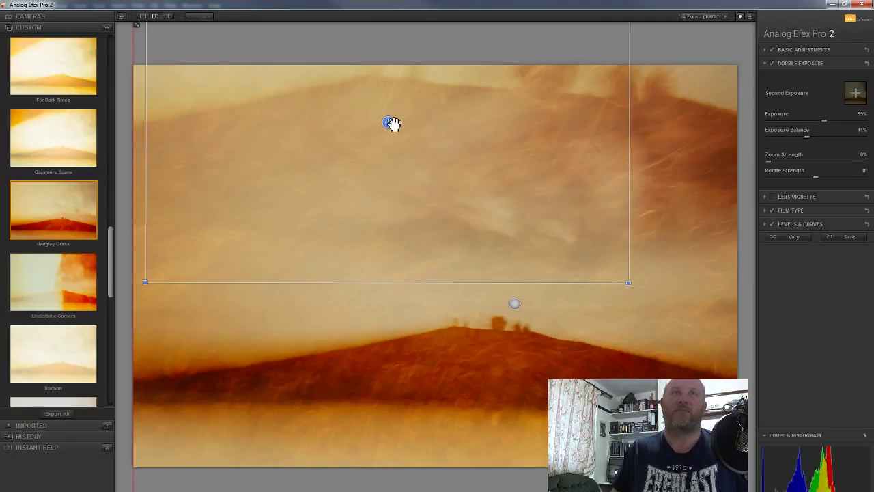
# - Nudge the second exposure slightly higher and apply the Autumn Fall custom preset to the image
pyautogui.moveTo(392, 122); pyautogui.dragTo(392, 114)
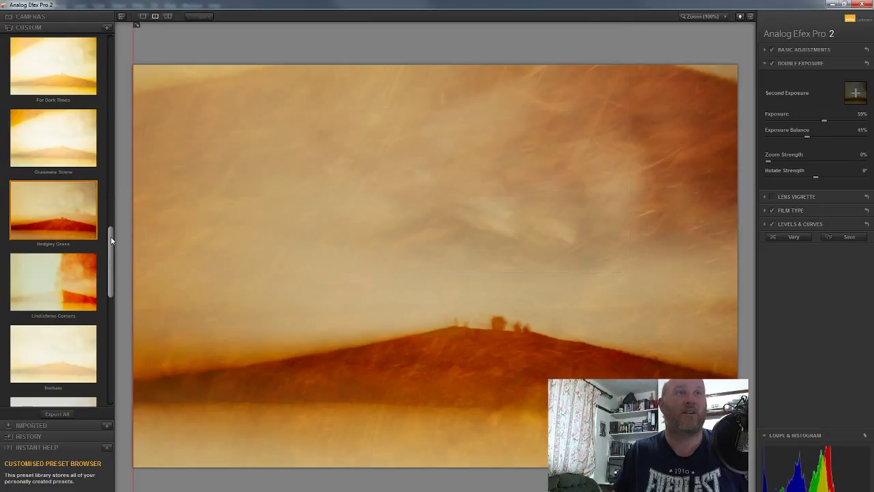
pyautogui.moveTo(110, 236); pyautogui.dragTo(136, 46)
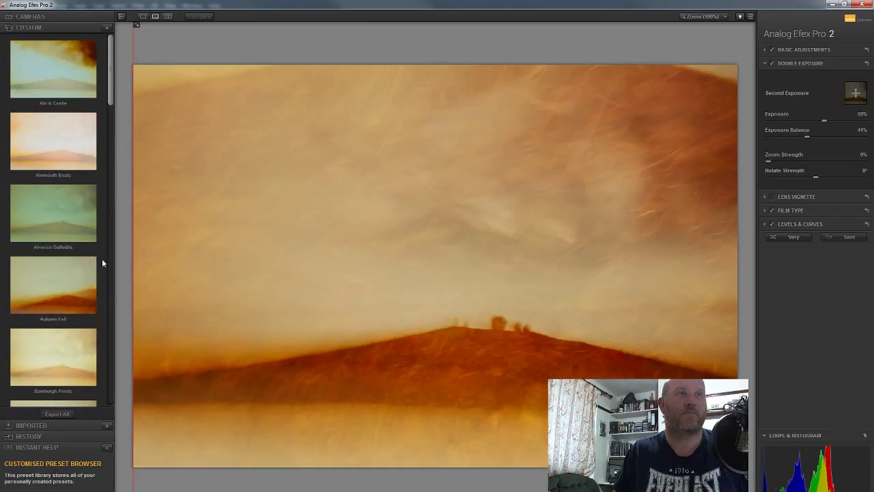
pyautogui.click(83, 284)
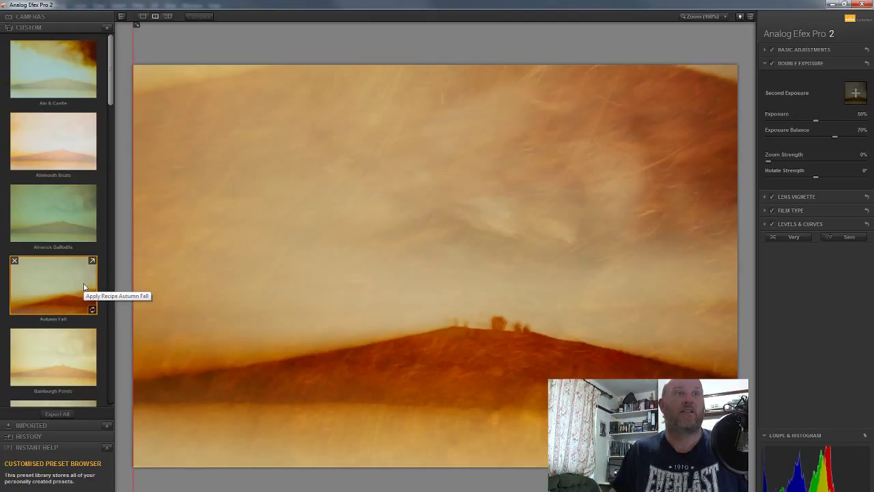
pyautogui.click(80, 282)
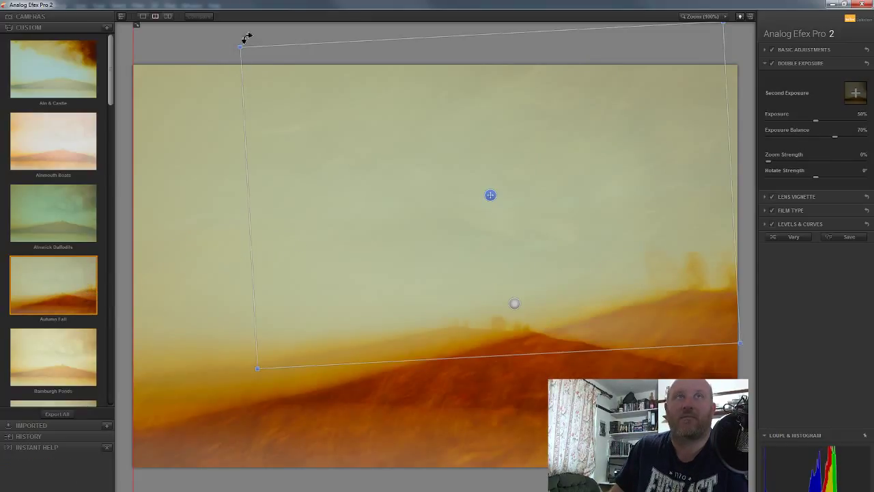
# - Rotate the second exposure upside down and move it down and to the left until its centre sits near the image's lower edge
pyautogui.moveTo(237, 42); pyautogui.dragTo(620, 286)
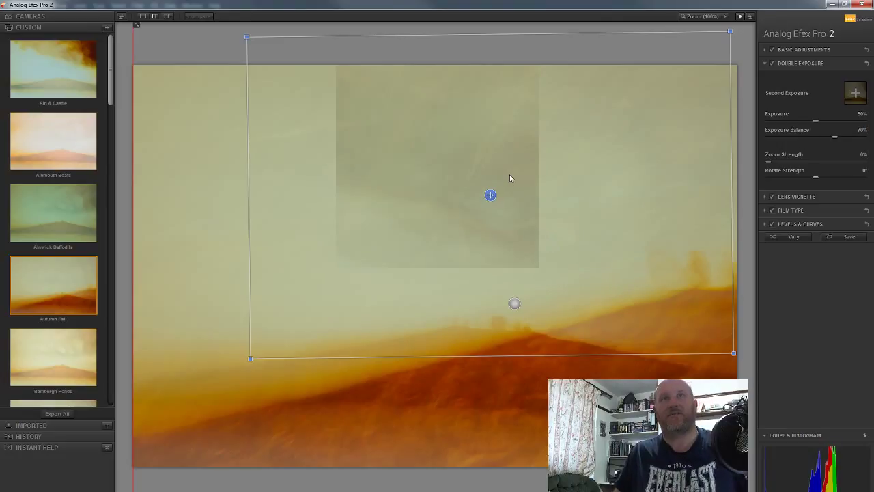
pyautogui.moveTo(494, 196); pyautogui.dragTo(349, 436)
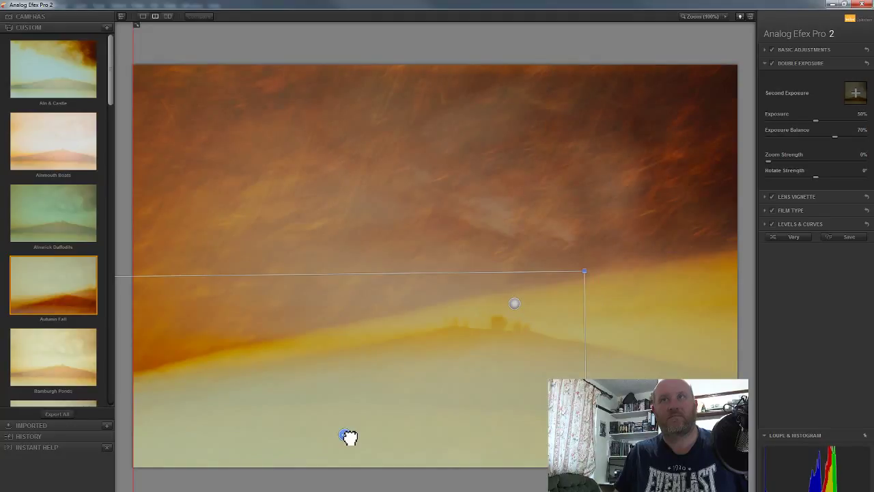
pyautogui.moveTo(348, 438); pyautogui.dragTo(348, 469)
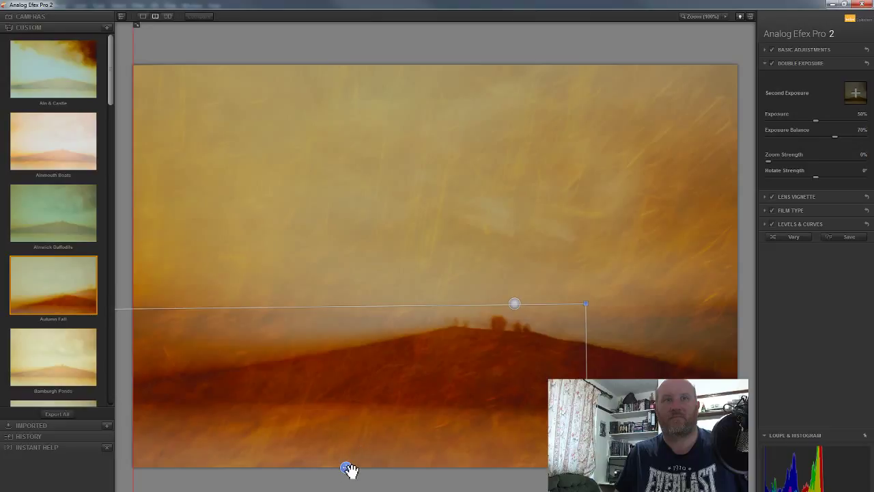
pyautogui.moveTo(347, 468); pyautogui.dragTo(350, 463)
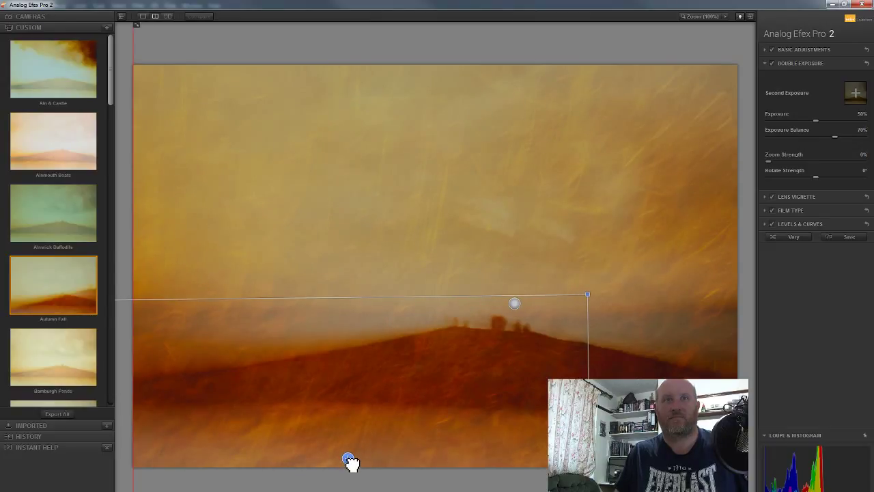
pyautogui.moveTo(349, 461); pyautogui.dragTo(347, 466)
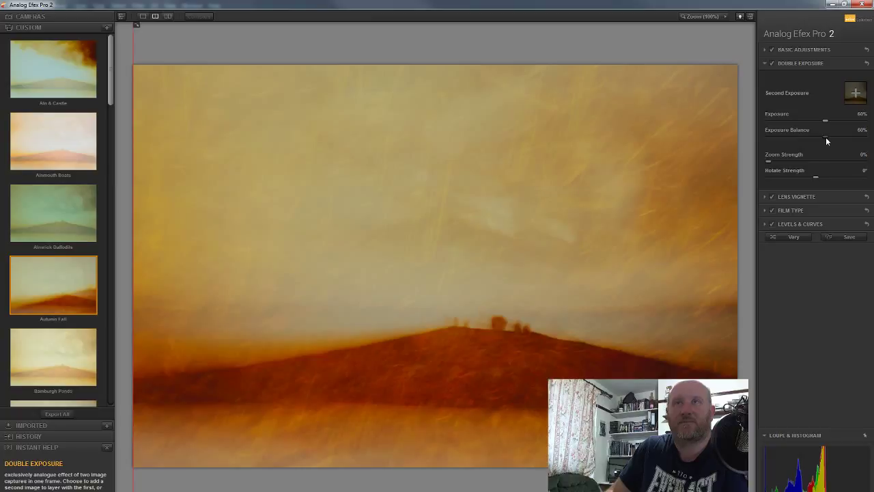
# - Set Double Exposure's Exposure and Exposure Balance to 60% each and switch off the Lens Vignette filter
pyautogui.click(772, 197)
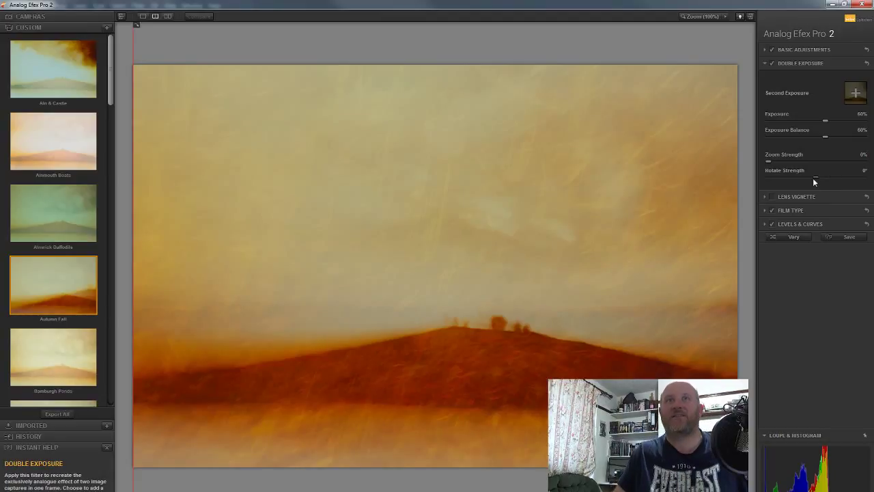
pyautogui.moveTo(388, 230)
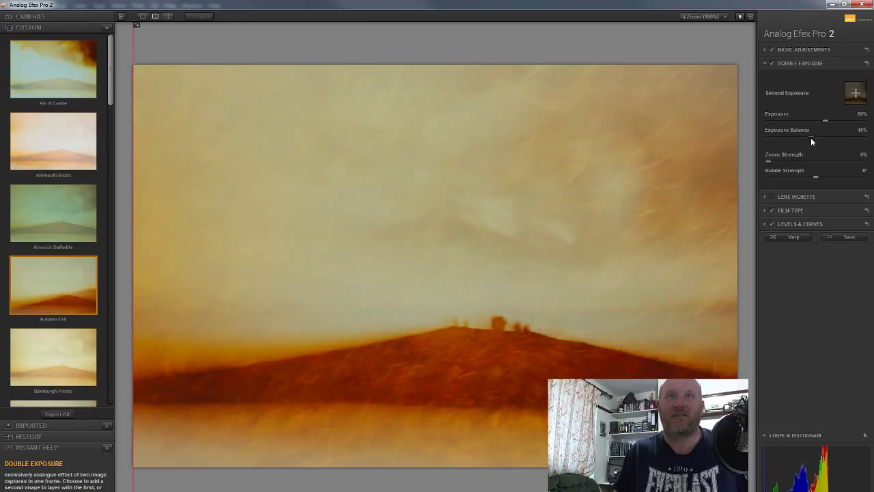
pyautogui.moveTo(811, 137); pyautogui.dragTo(817, 137)
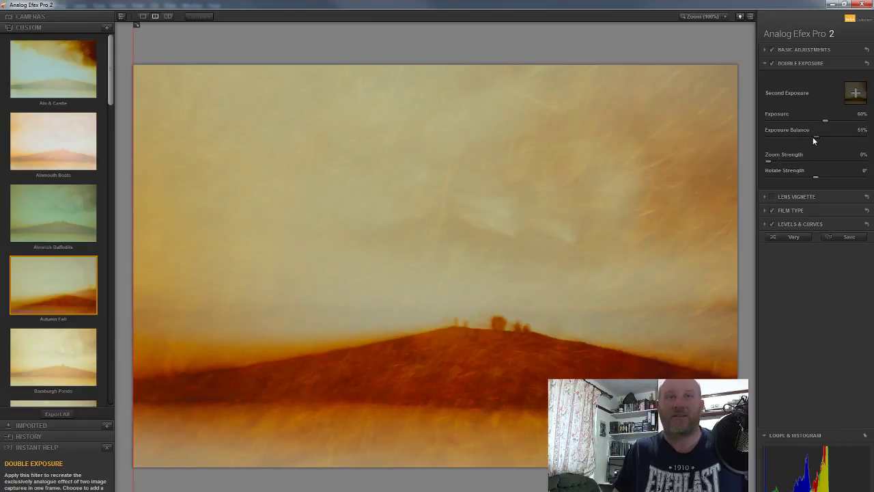
pyautogui.moveTo(816, 138); pyautogui.dragTo(824, 136)
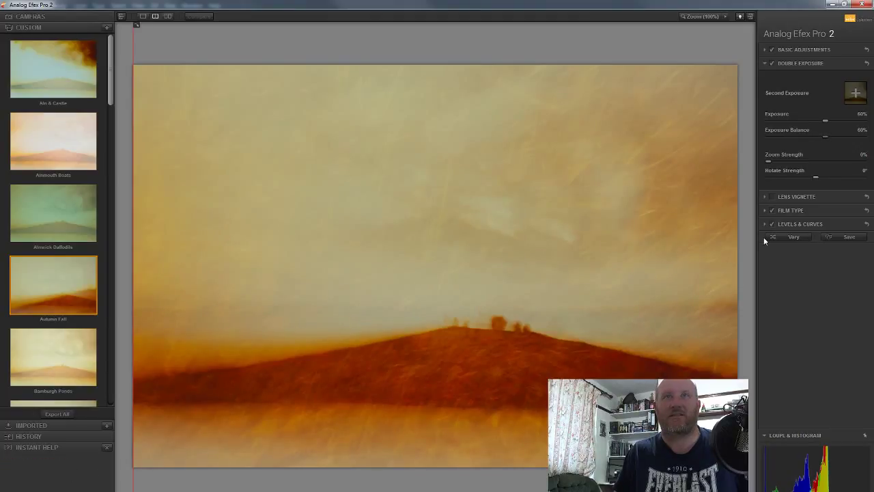
pyautogui.moveTo(468, 199)
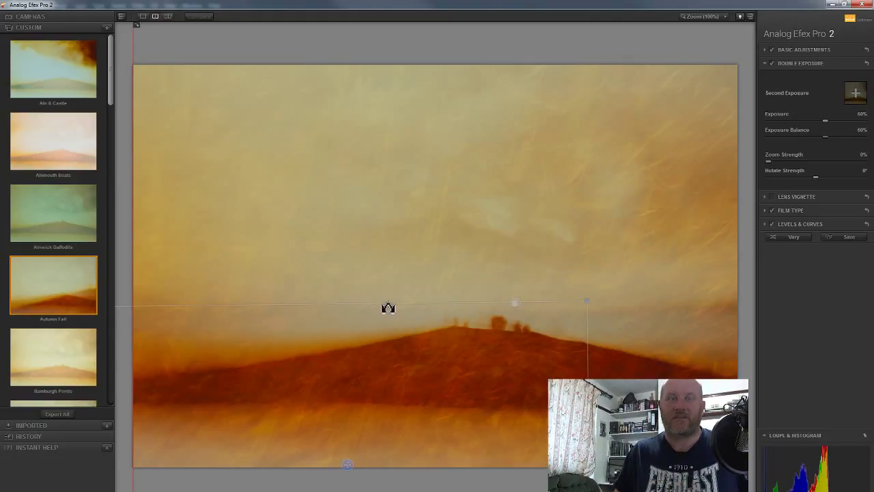
pyautogui.moveTo(384, 309)
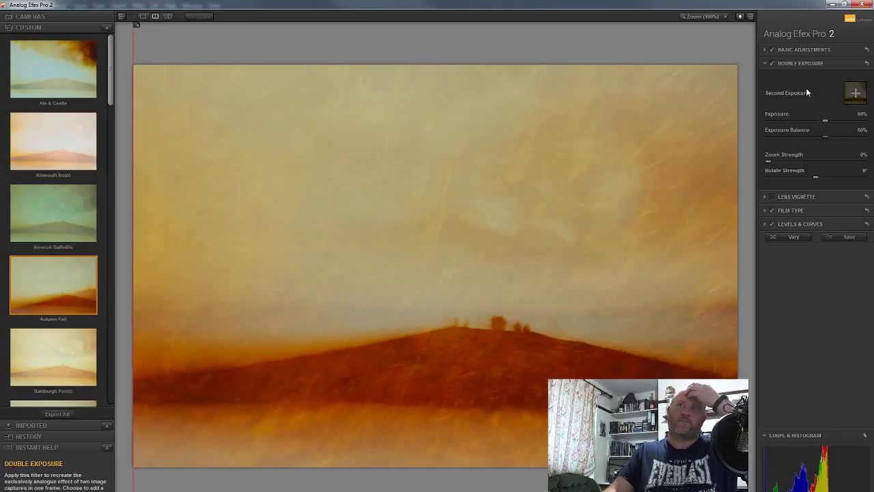
# - In Basic Adjustments, set Saturation to -5% and Brightness to -11%
pyautogui.click(806, 49)
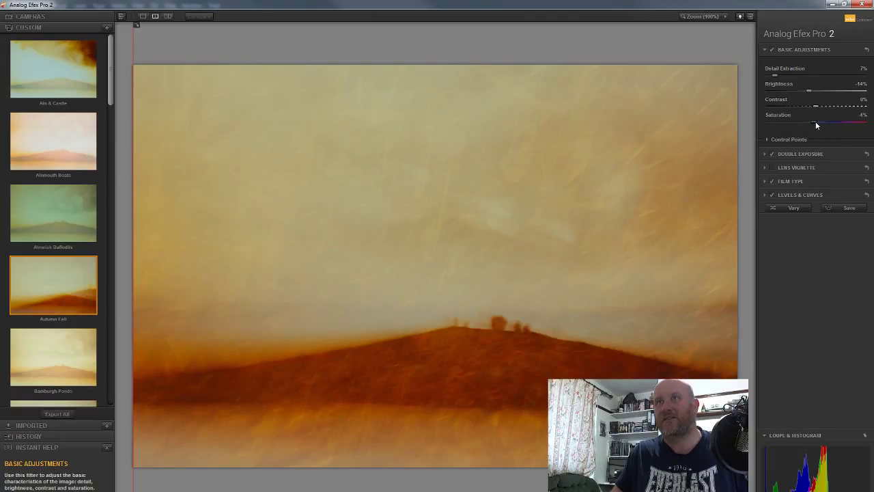
pyautogui.moveTo(817, 125); pyautogui.dragTo(815, 125)
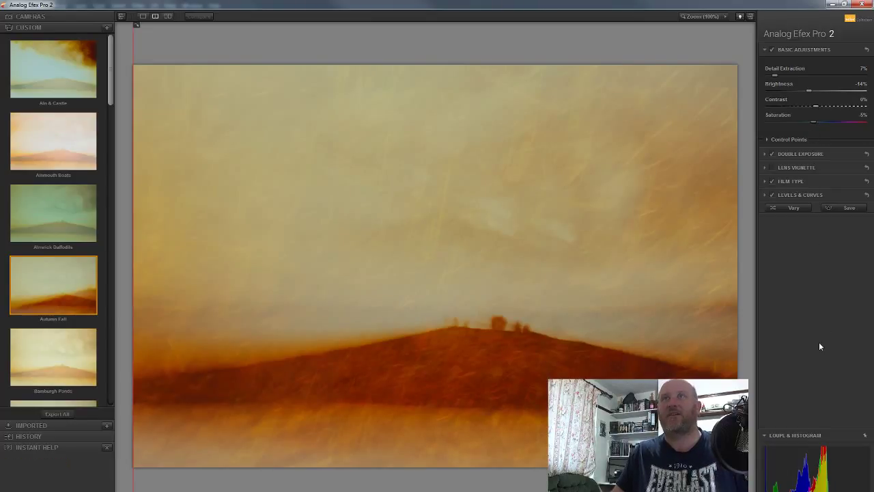
pyautogui.doubleClick(812, 92)
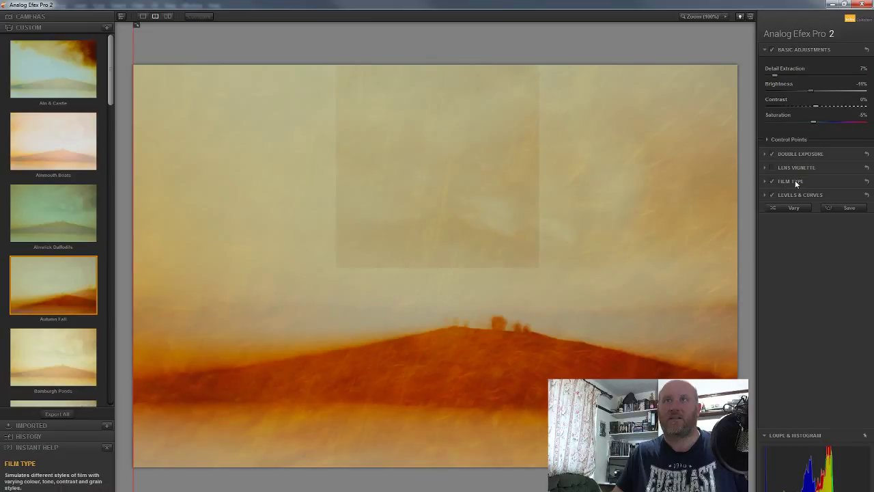
# - Compare the image without the Film Type filter and shift its Warm film further towards Faded
pyautogui.click(773, 181)
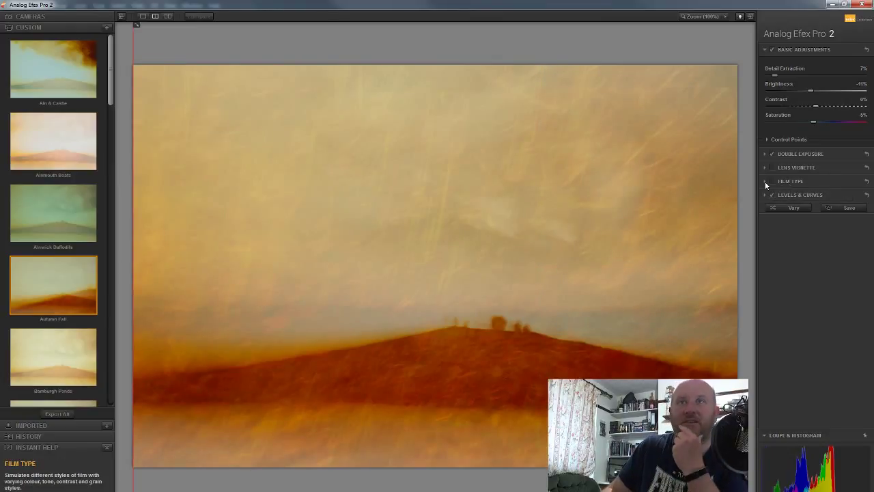
pyautogui.click(814, 180)
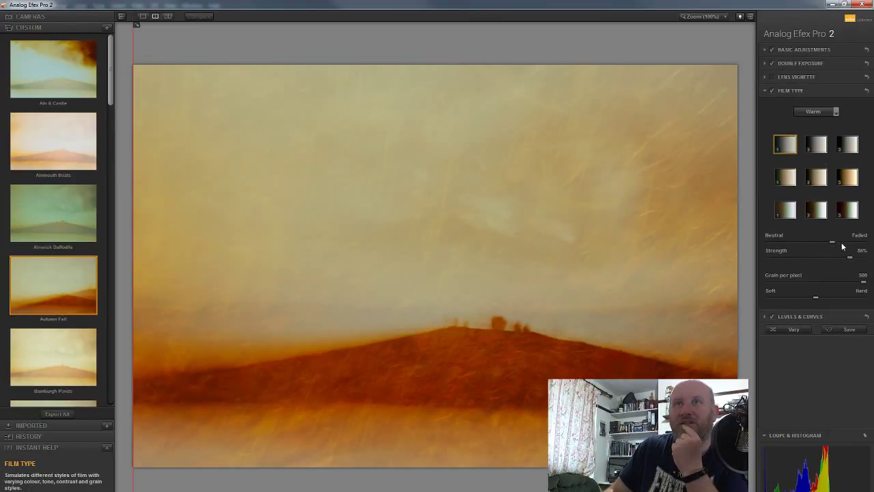
pyautogui.click(844, 243)
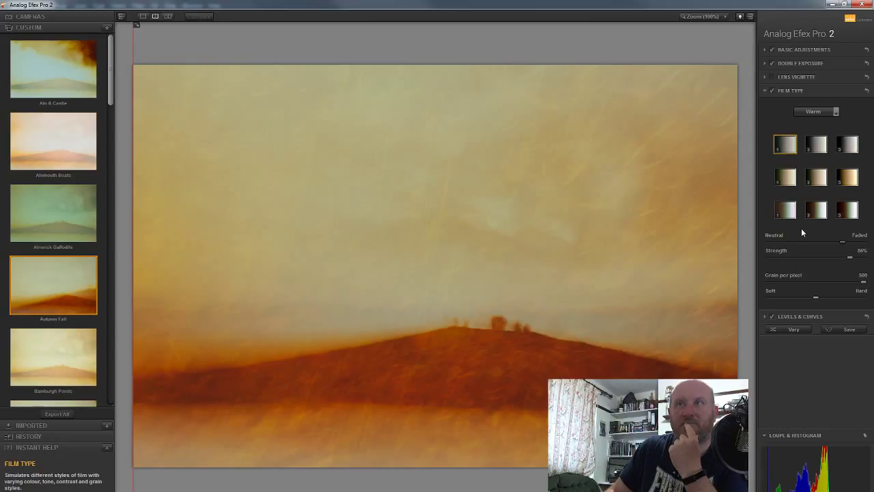
# - Check Levels & Curves, apply the Analog Efex Pro 2 edit as a new Photoshop layer and collapse the Selective Tool window
pyautogui.click(787, 315)
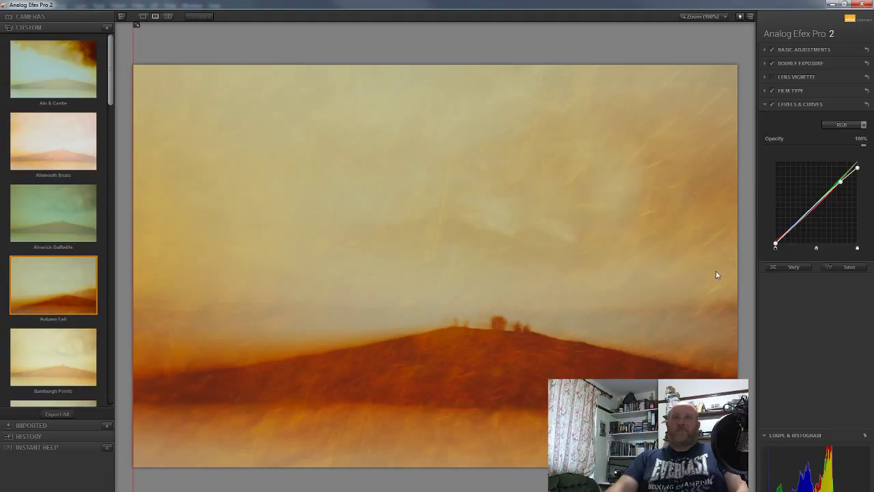
pyautogui.click(849, 266)
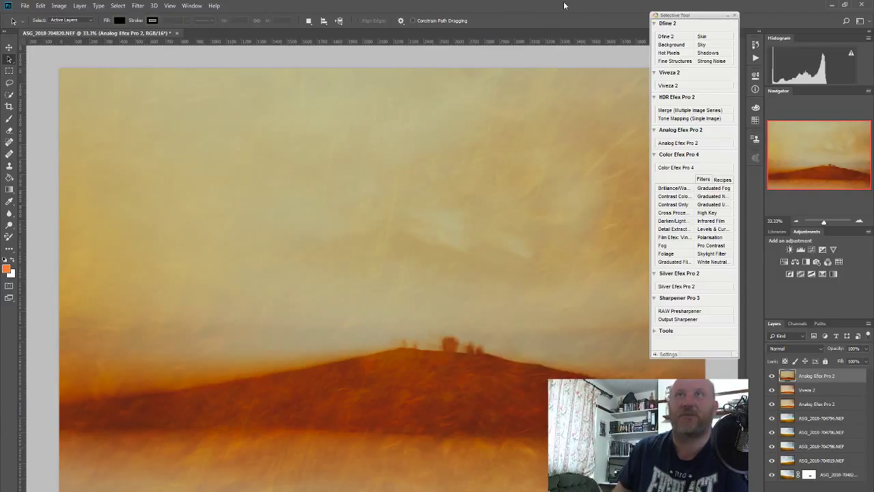
pyautogui.click(727, 15)
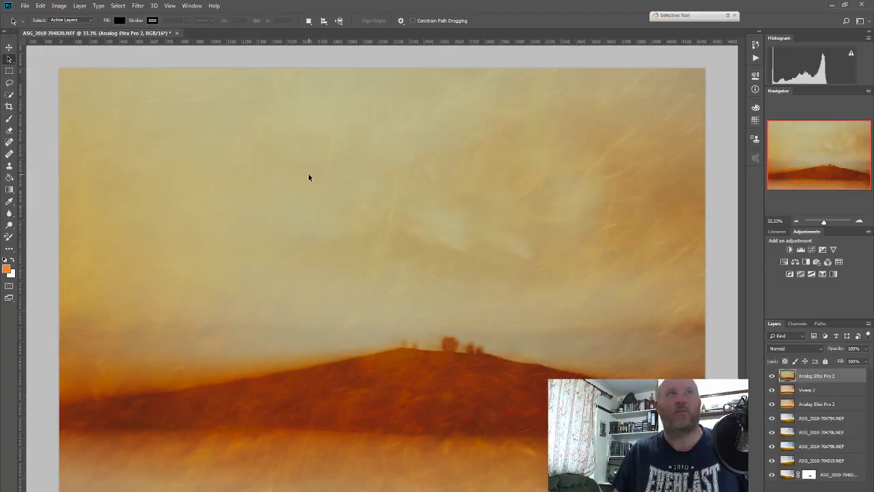
# - Compare the image with and without the top Analog Efex Pro 2 layer and save the layered document
pyautogui.click(772, 376)
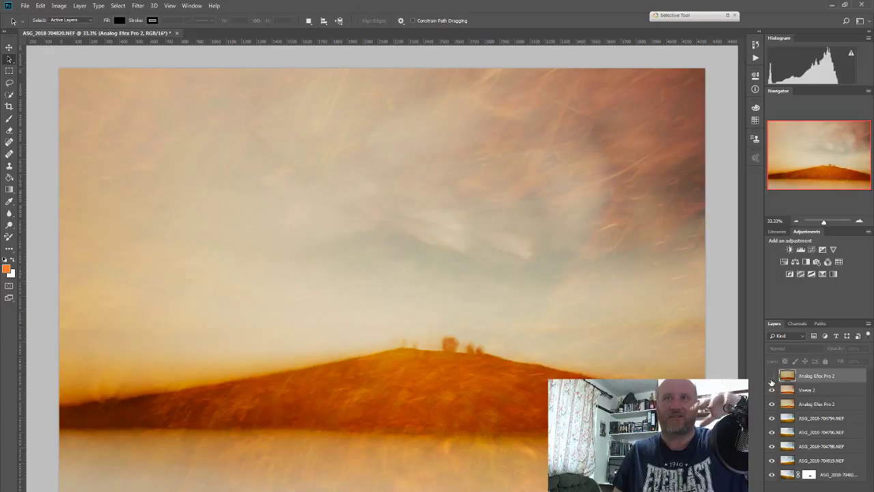
pyautogui.click(771, 377)
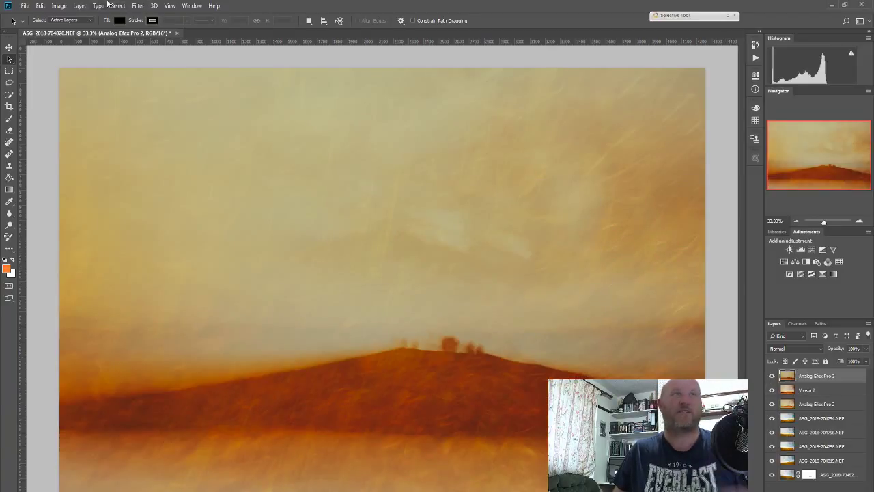
pyautogui.click(25, 6)
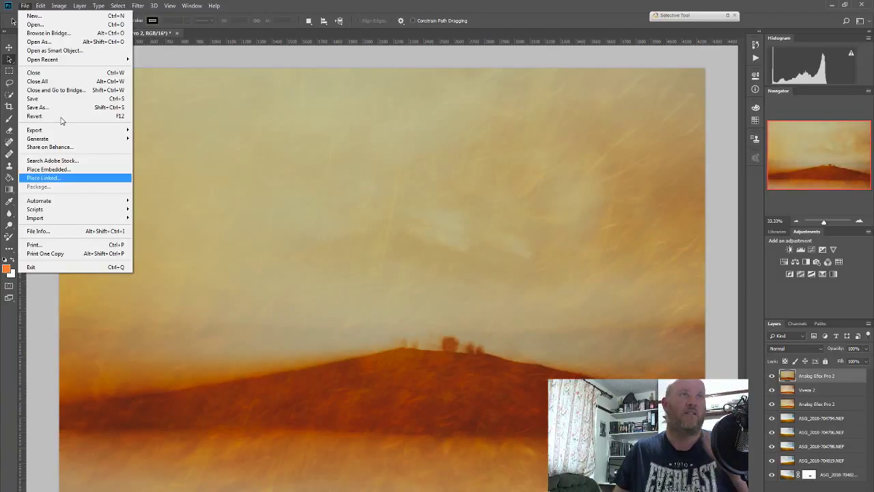
pyautogui.click(36, 99)
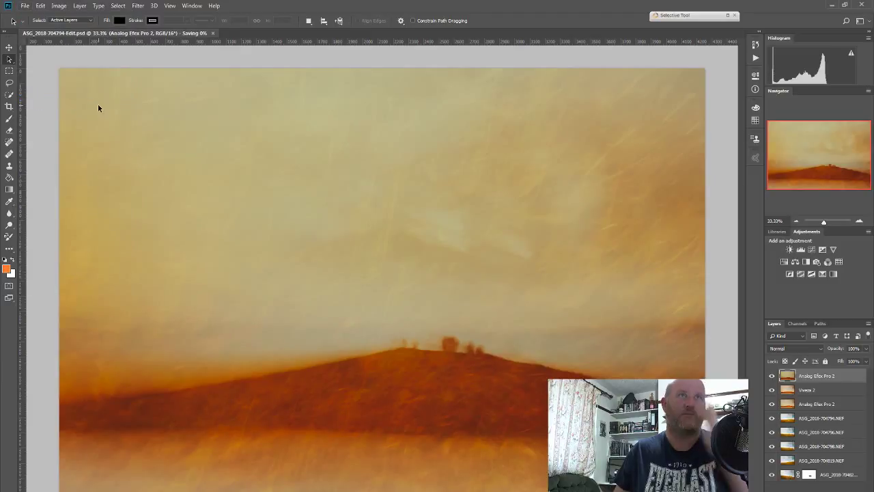
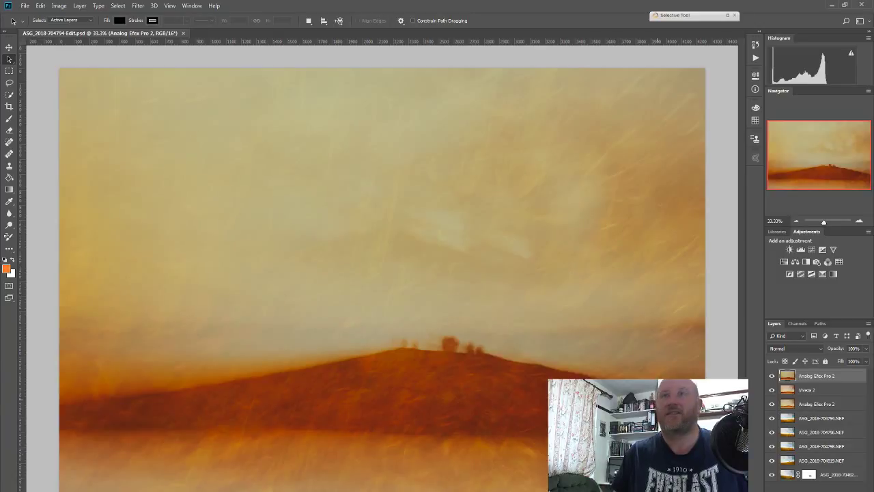
pyautogui.click(772, 375)
pyautogui.click(834, 395)
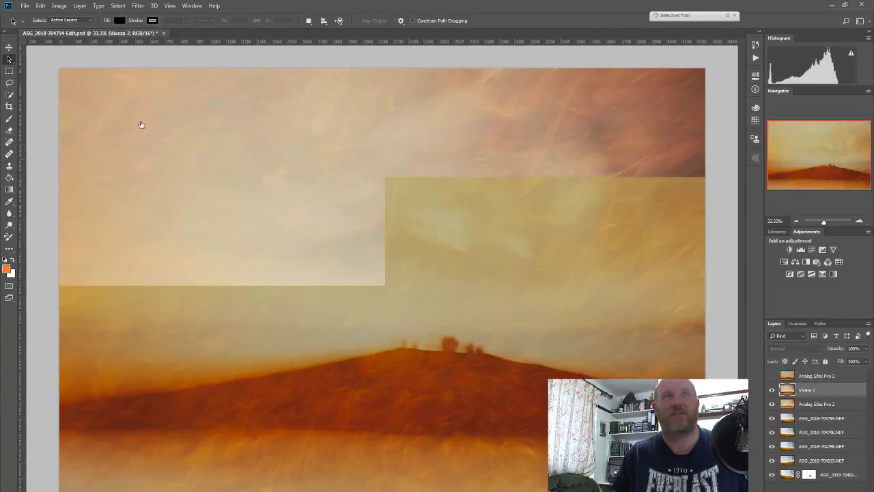
pyautogui.click(24, 6)
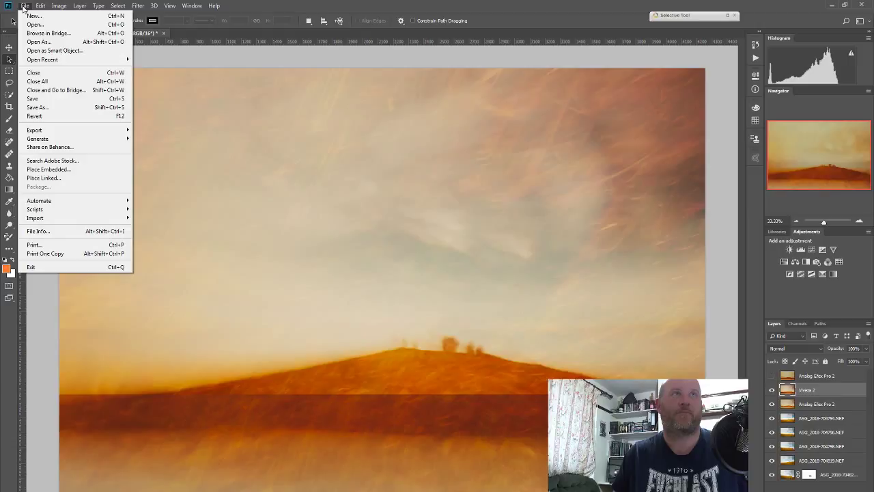
pyautogui.click(68, 108)
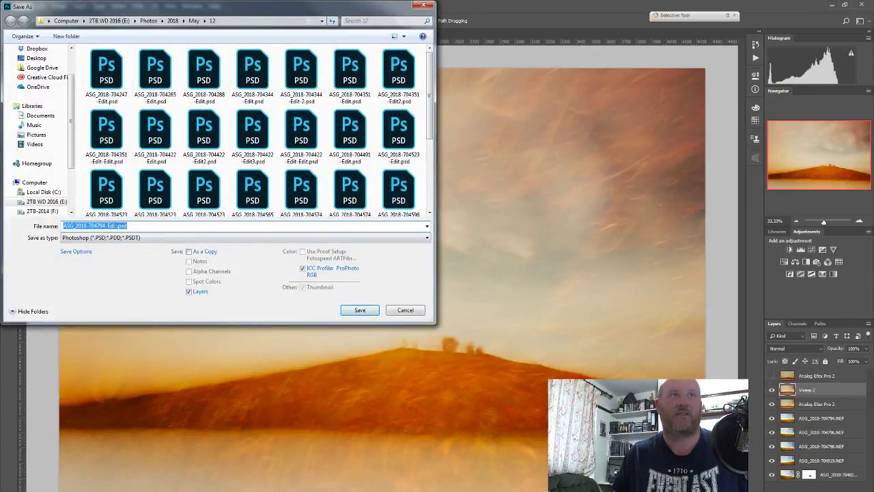
pyautogui.click(117, 226)
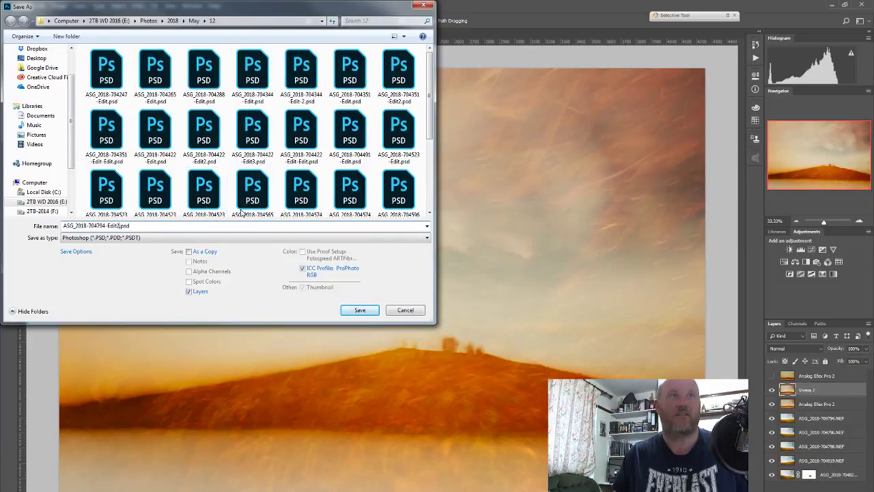
pyautogui.click(369, 311)
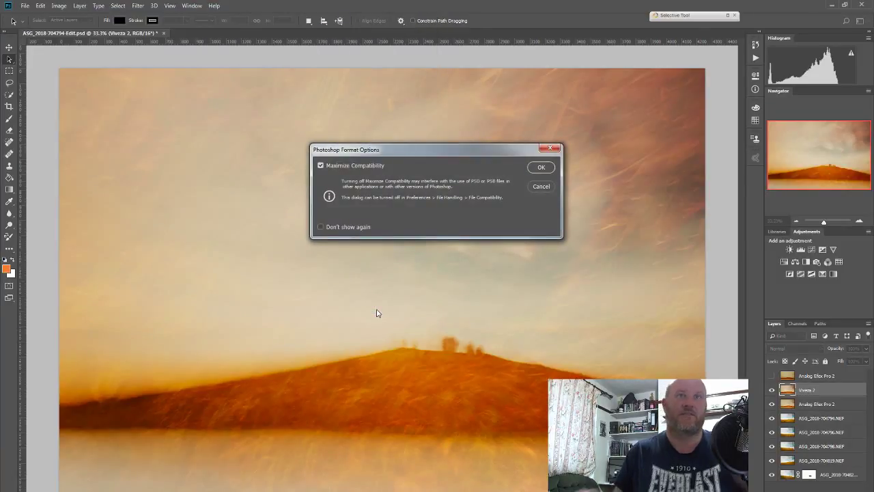
pyautogui.click(542, 169)
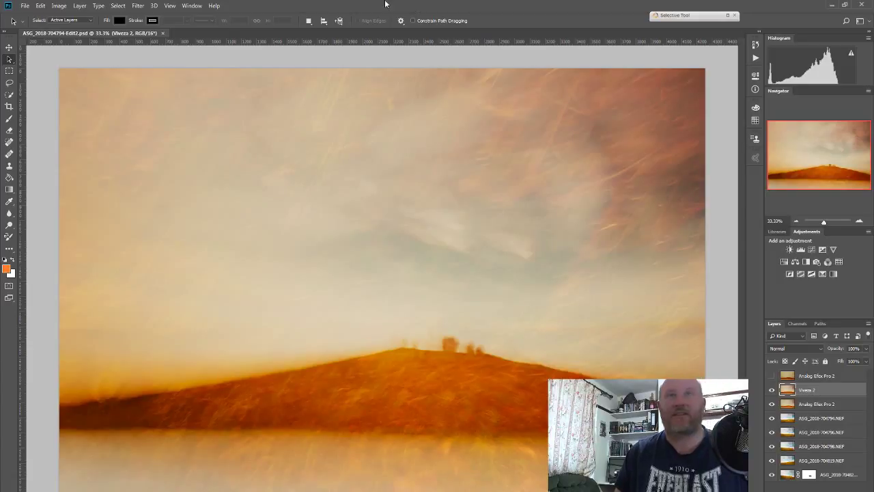
pyautogui.click(164, 34)
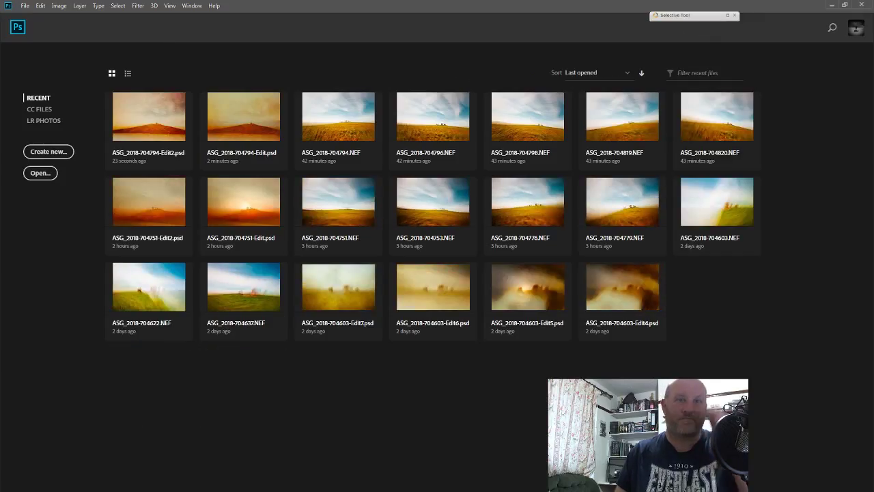
pyautogui.hotkey('alt', 'Tab')
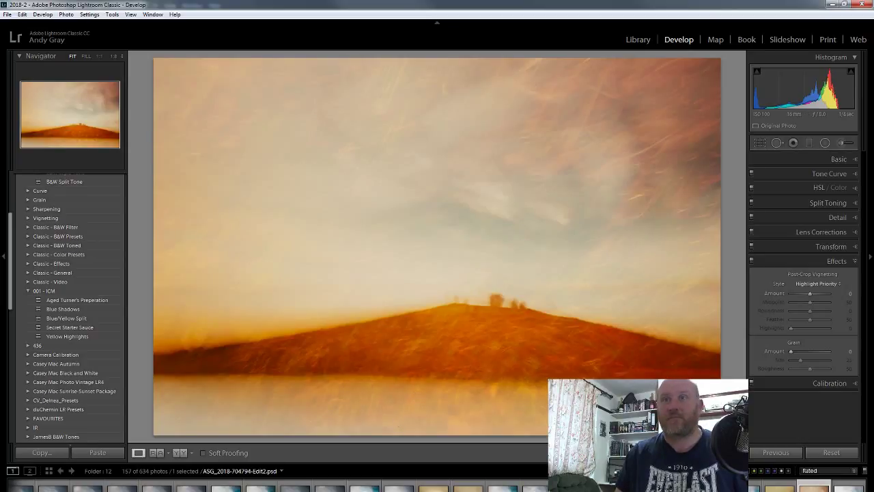
pyautogui.click(780, 486)
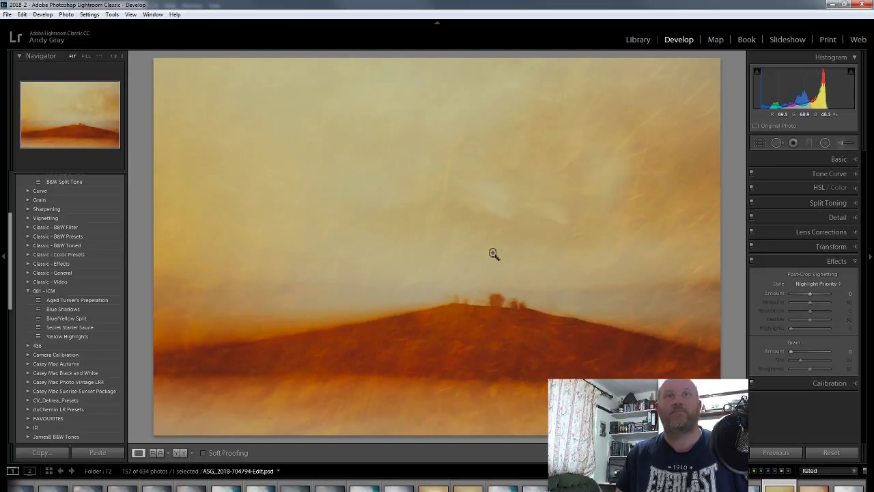
pyautogui.rightClick(384, 240)
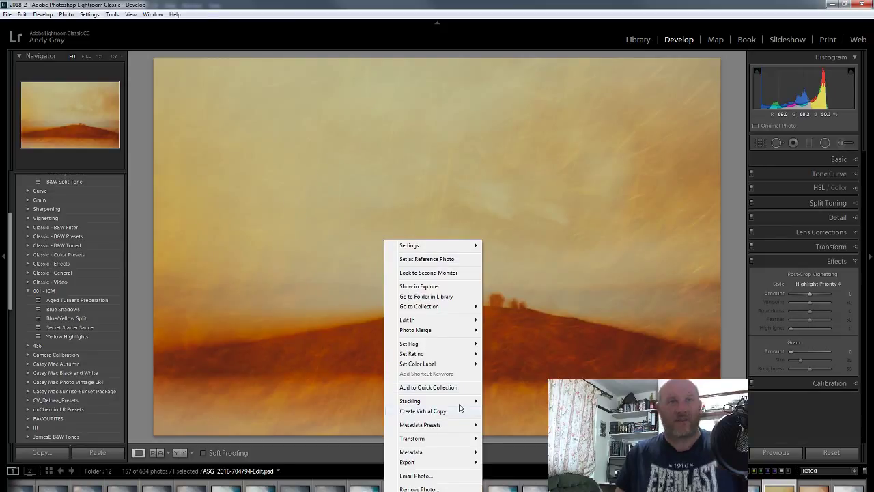
pyautogui.click(423, 411)
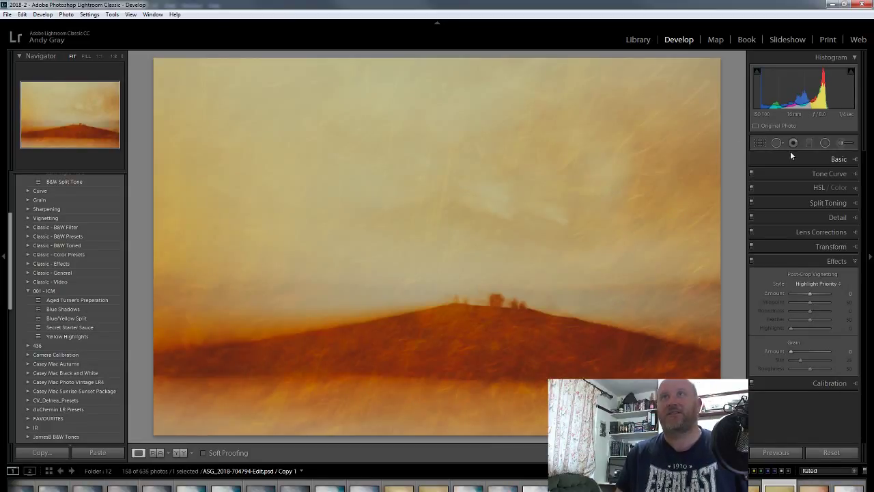
# - Add a graduated filter from the photo's upper edge down to the hill and set its Exposure to -0.35
pyautogui.click(810, 143)
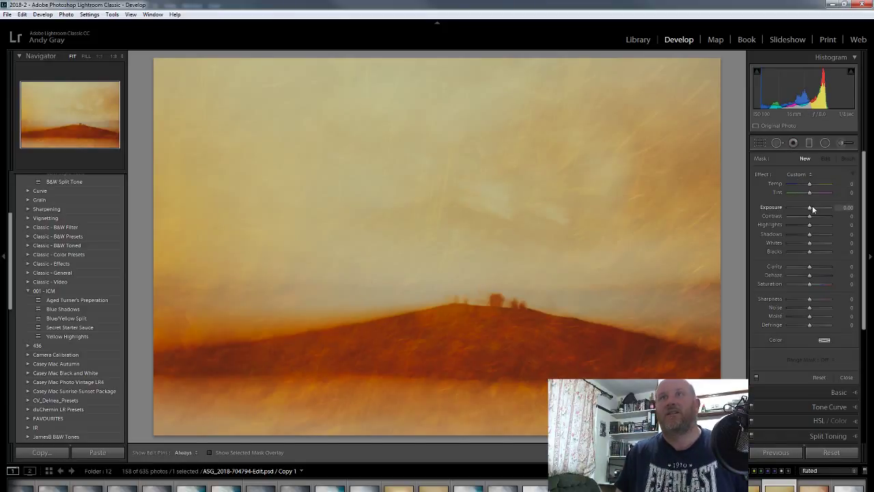
pyautogui.moveTo(455, 63); pyautogui.dragTo(523, 341)
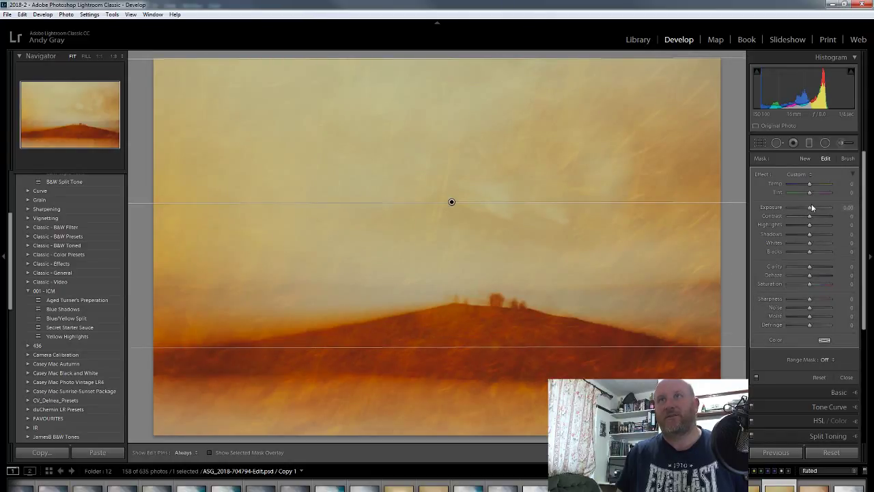
pyautogui.moveTo(810, 207)
pyautogui.mouseDown()
pyautogui.moveTo(795, 206)
pyautogui.moveTo(805, 209)
pyautogui.mouseUp()
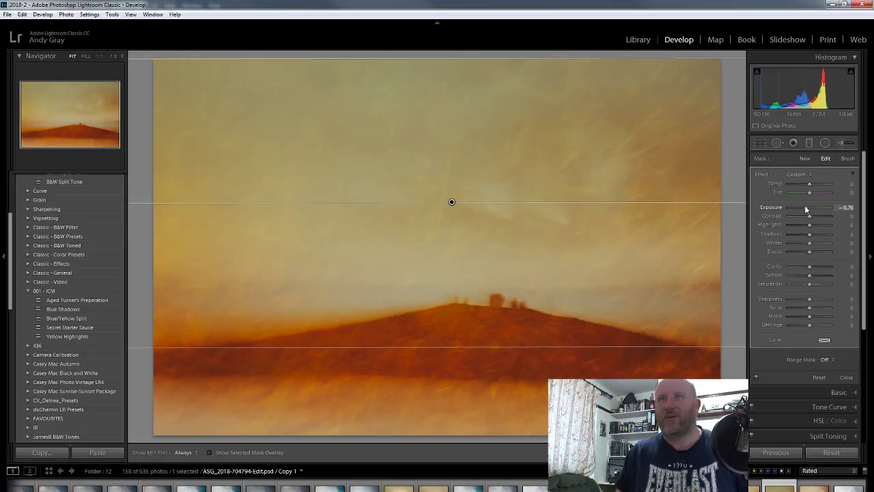
pyautogui.moveTo(805, 208); pyautogui.dragTo(808, 209)
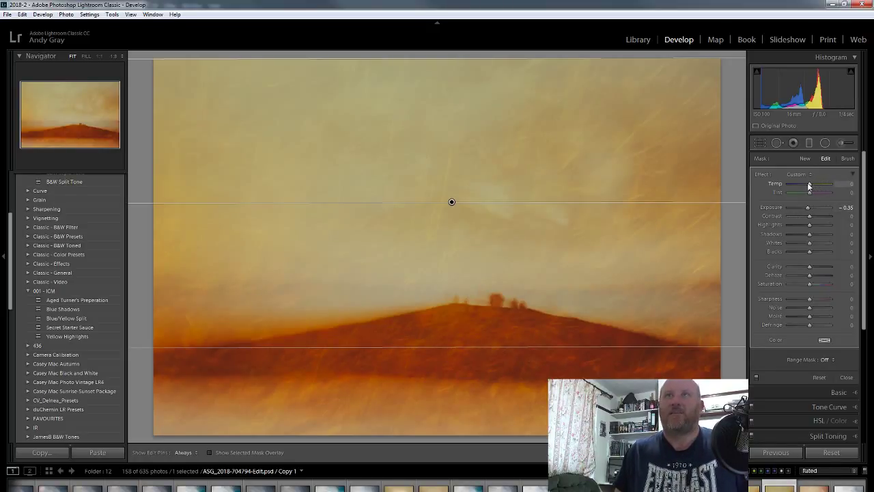
# - Set the graduated filter's Temp to -17, Contrast to -9, Blacks to -9 and Exposure to -0.52, and close the filter
pyautogui.moveTo(817, 183); pyautogui.dragTo(806, 186)
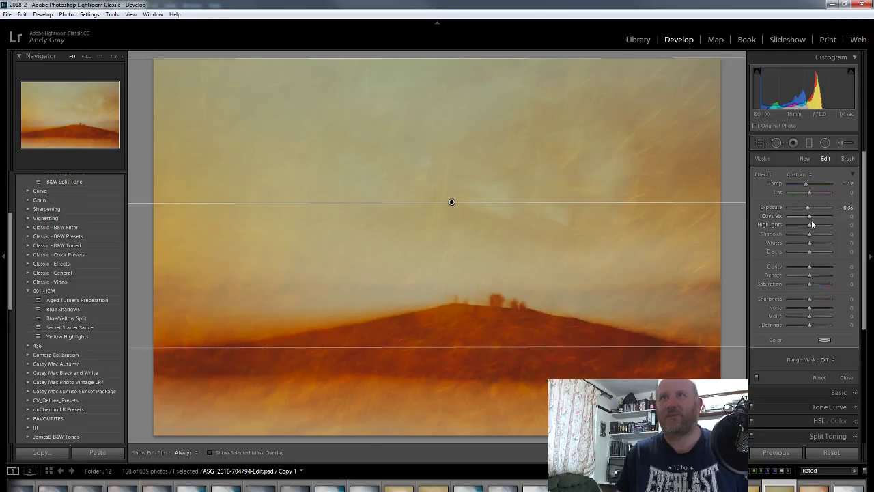
pyautogui.moveTo(810, 217); pyautogui.dragTo(815, 219)
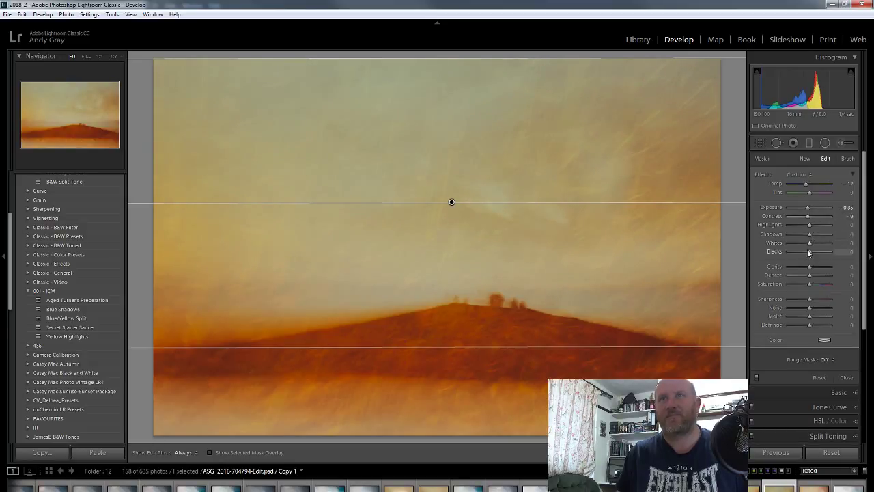
pyautogui.moveTo(808, 250)
pyautogui.mouseDown()
pyautogui.moveTo(797, 250)
pyautogui.moveTo(807, 250)
pyautogui.mouseUp()
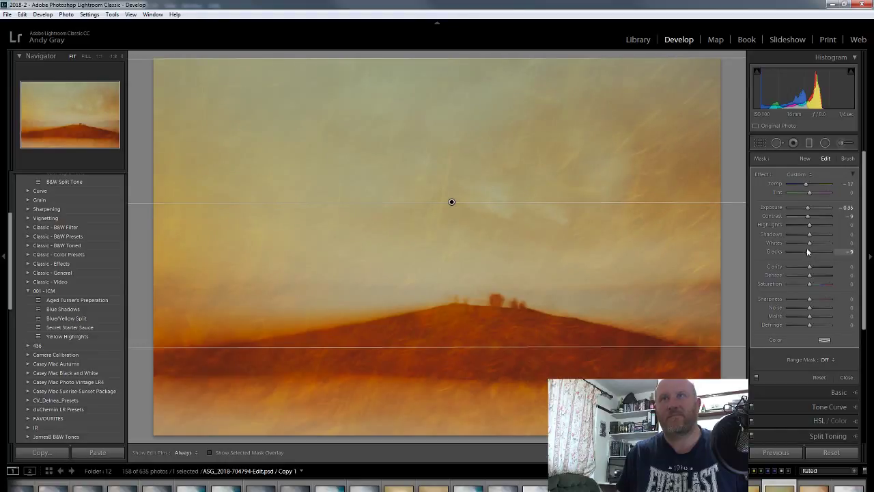
pyautogui.moveTo(810, 209); pyautogui.dragTo(808, 209)
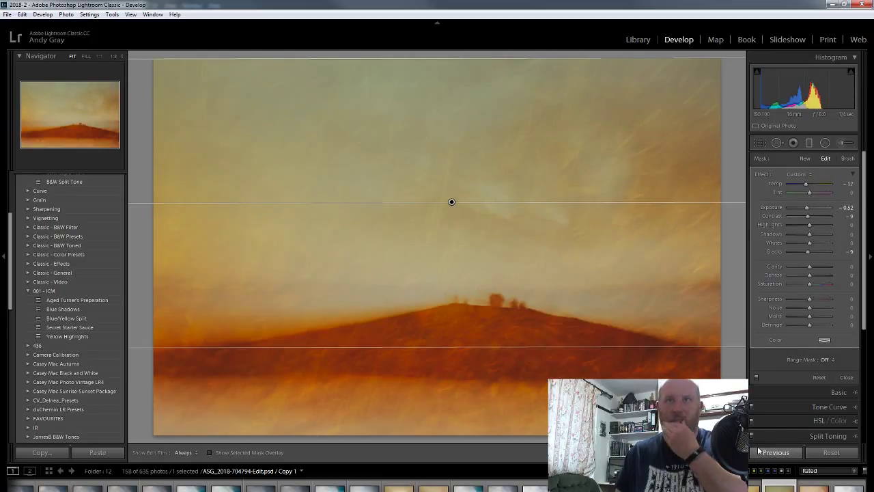
pyautogui.press('m')
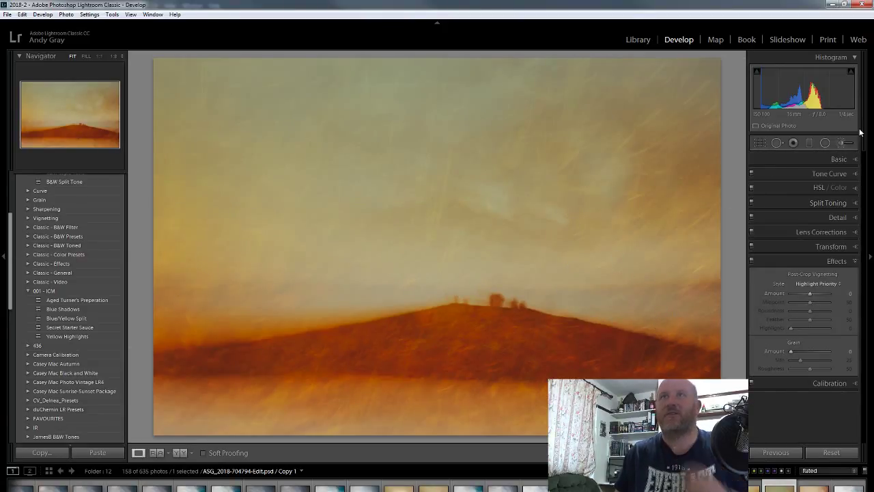
# - Add a wide radial filter centred just above the hilltop with Exposure 0.87, Temp 30 and Tint -9
pyautogui.click(826, 143)
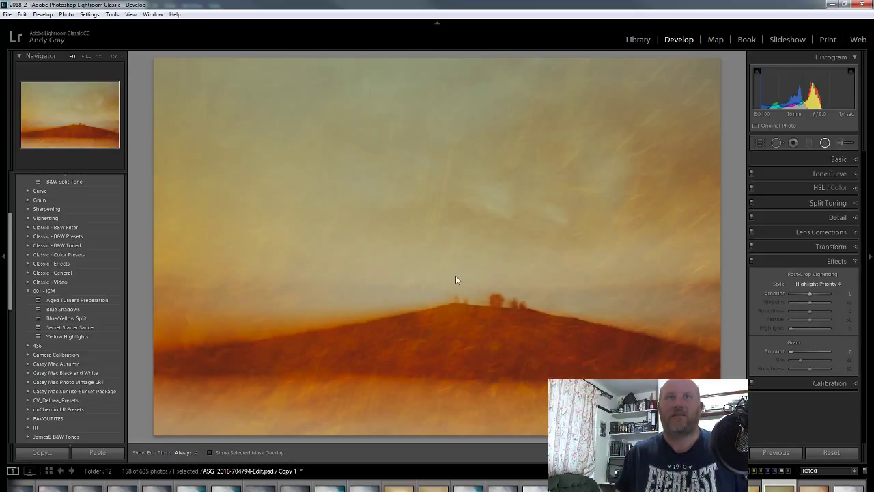
pyautogui.moveTo(458, 277)
pyautogui.mouseDown()
pyautogui.moveTo(682, 343)
pyautogui.moveTo(840, 367)
pyautogui.mouseUp()
pyautogui.moveTo(809, 208); pyautogui.dragTo(814, 210)
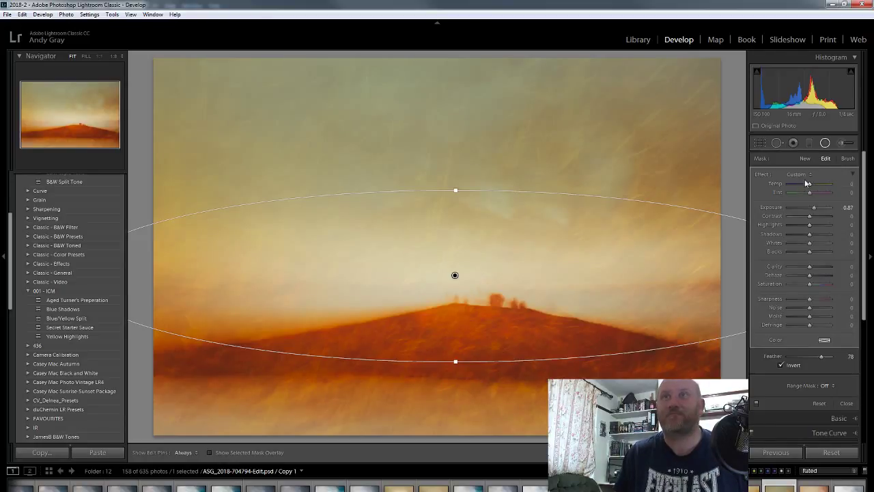
pyautogui.moveTo(808, 187); pyautogui.dragTo(817, 188)
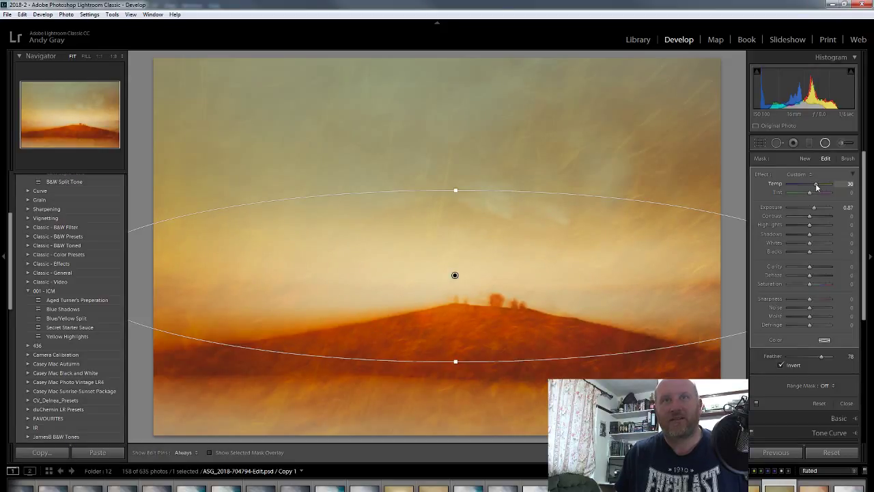
pyautogui.moveTo(810, 193); pyautogui.dragTo(809, 193)
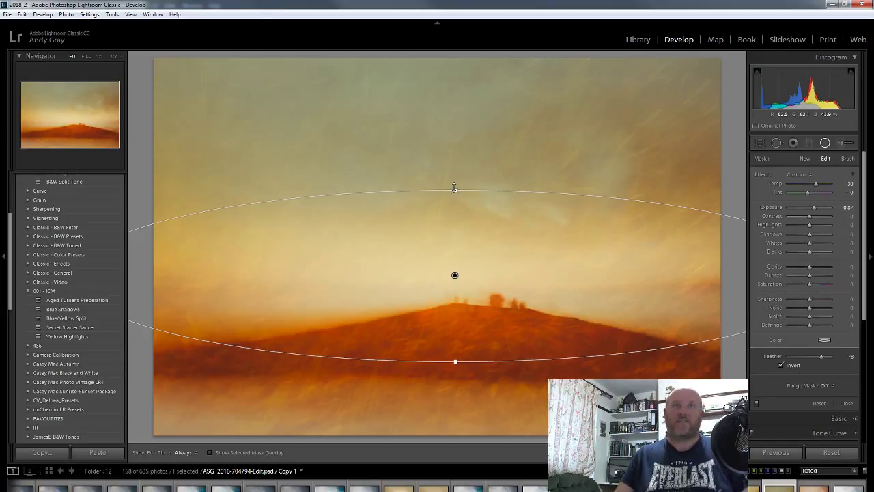
# - Make the radial filter taller, shift it slightly right and limit it with a Luminance range mask of 18/100
pyautogui.moveTo(455, 190); pyautogui.dragTo(465, 150)
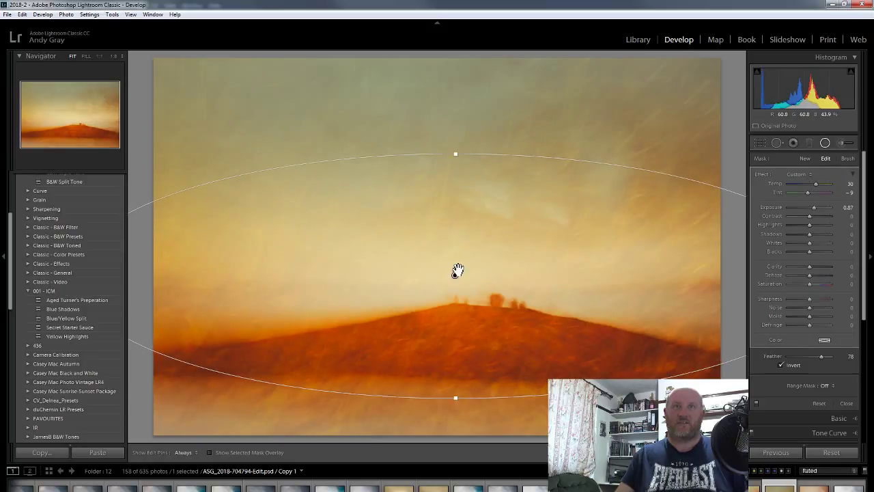
pyautogui.moveTo(457, 276)
pyautogui.mouseDown()
pyautogui.moveTo(460, 294)
pyautogui.moveTo(463, 279)
pyautogui.mouseUp()
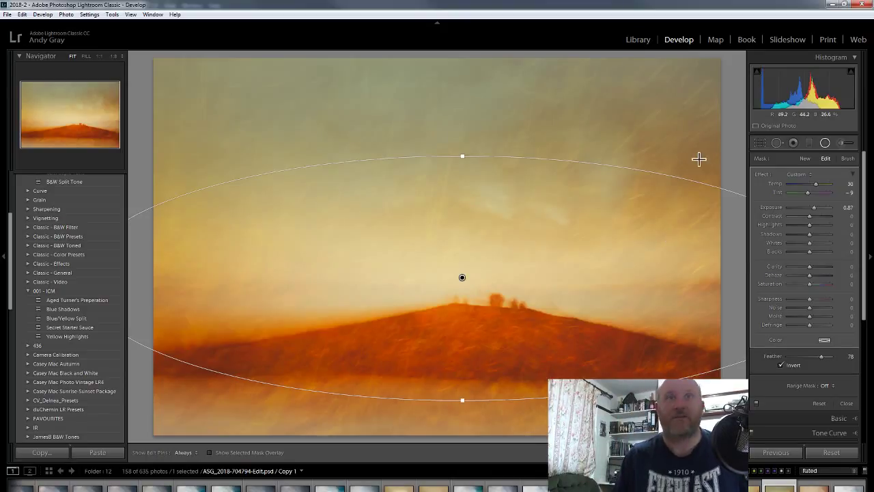
pyautogui.click(828, 387)
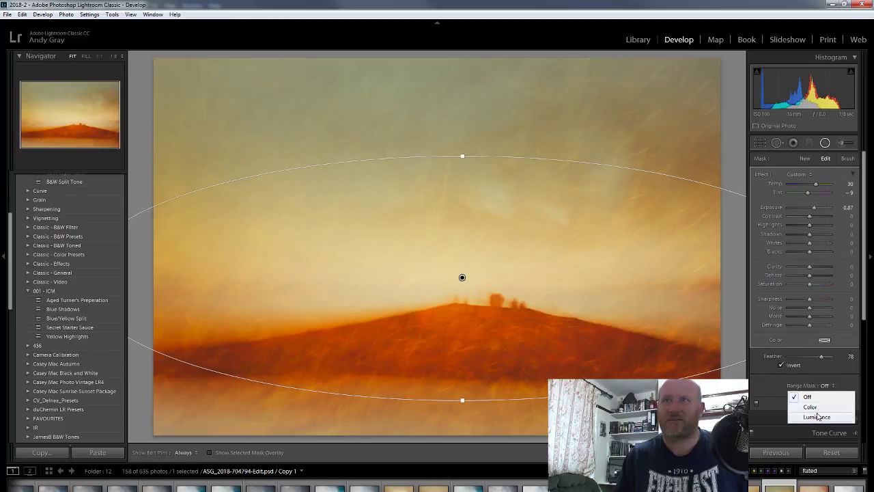
pyautogui.click(818, 417)
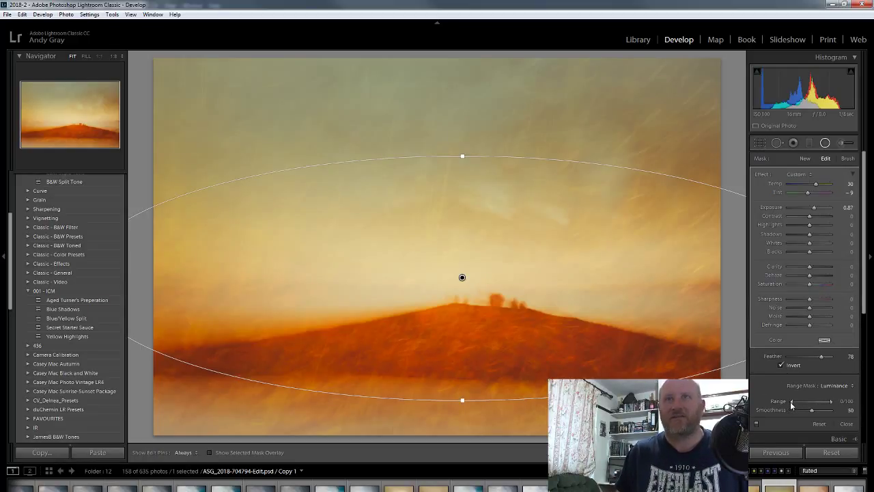
pyautogui.moveTo(791, 405)
pyautogui.mouseDown()
pyautogui.moveTo(804, 405)
pyautogui.moveTo(793, 407)
pyautogui.mouseUp()
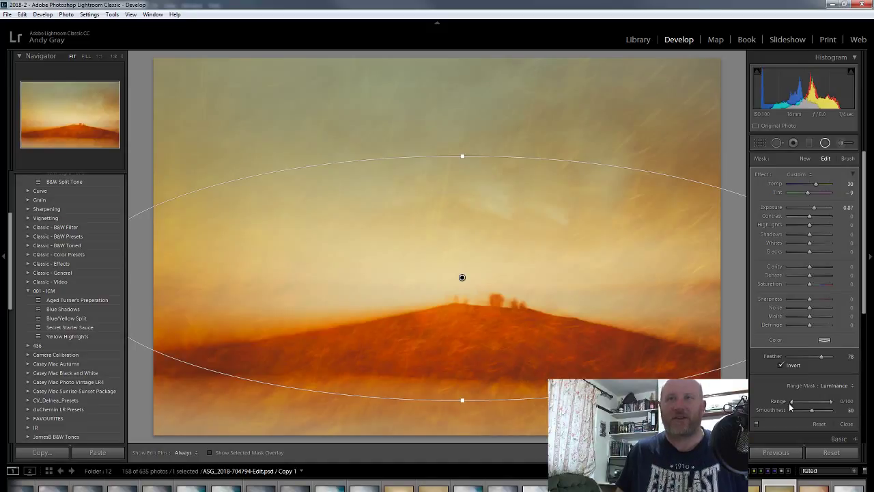
pyautogui.moveTo(792, 407); pyautogui.dragTo(801, 407)
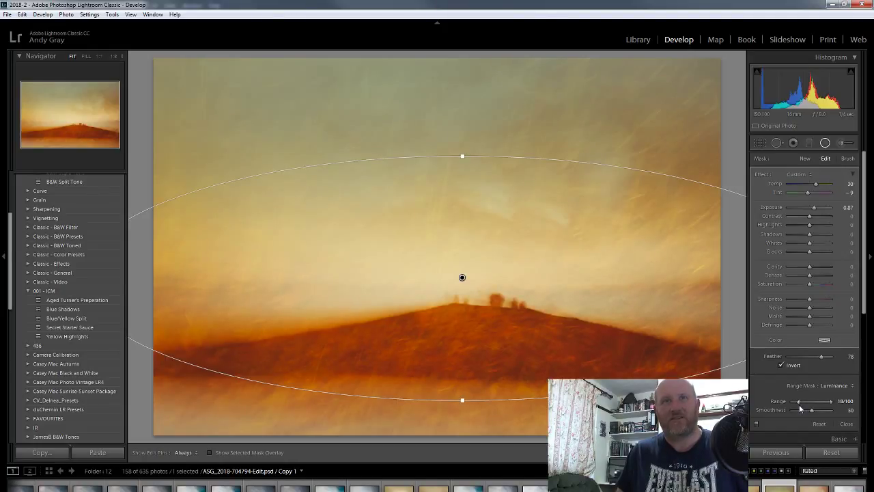
pyautogui.moveTo(801, 408); pyautogui.dragTo(800, 407)
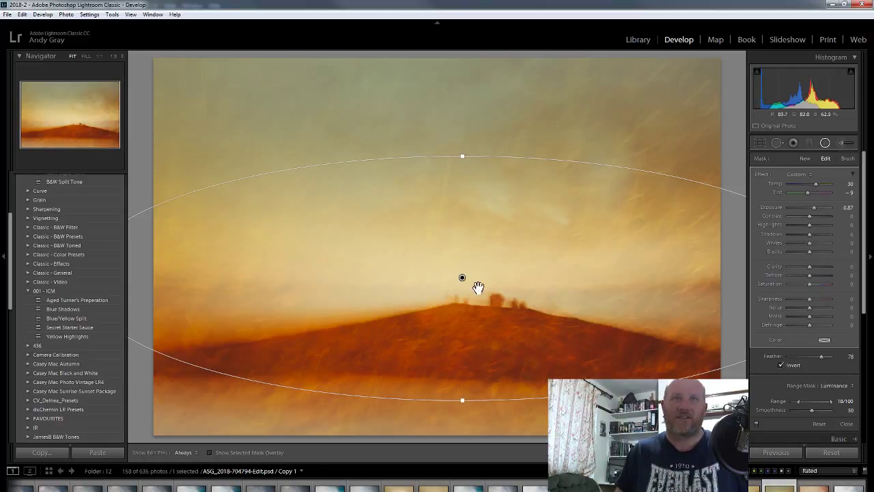
# - Move the radial filter slightly down towards the hill, raise its Exposure to 1.04 and close the filter
pyautogui.moveTo(467, 288)
pyautogui.mouseDown()
pyautogui.moveTo(468, 267)
pyautogui.moveTo(464, 296)
pyautogui.moveTo(468, 272)
pyautogui.moveTo(468, 290)
pyautogui.mouseUp()
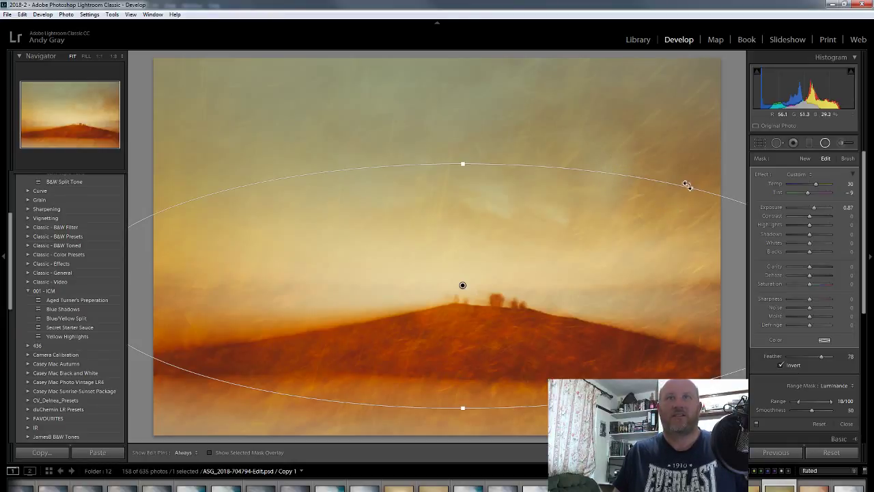
pyautogui.moveTo(814, 210); pyautogui.dragTo(815, 212)
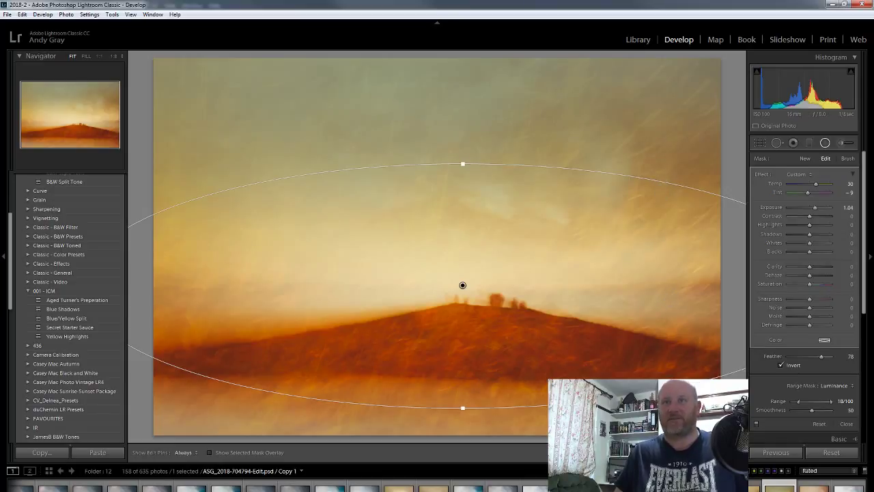
pyautogui.hotkey('shift', 'm')
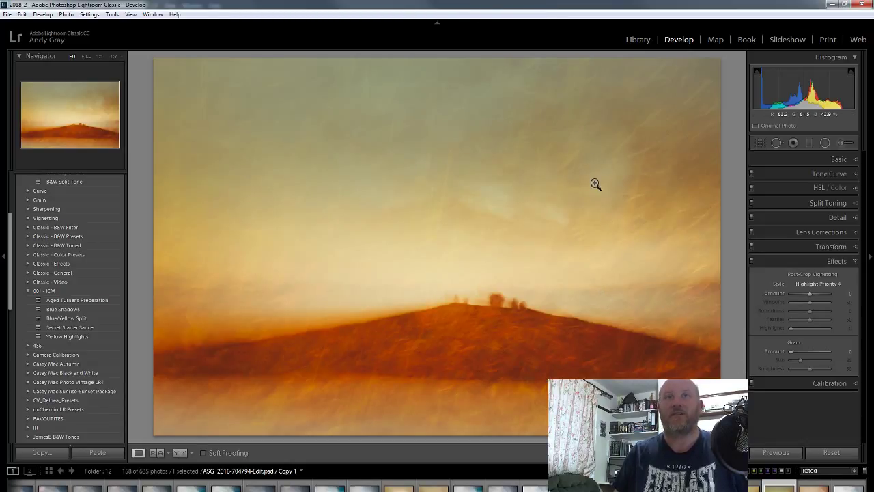
# - Examine the filtered photo at full-screen size and return to the Develop view
pyautogui.press('f')
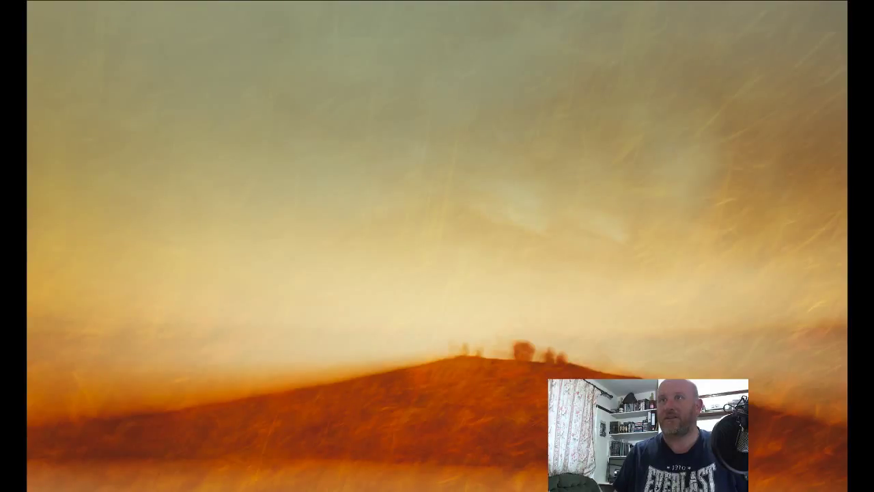
pyautogui.press('f')
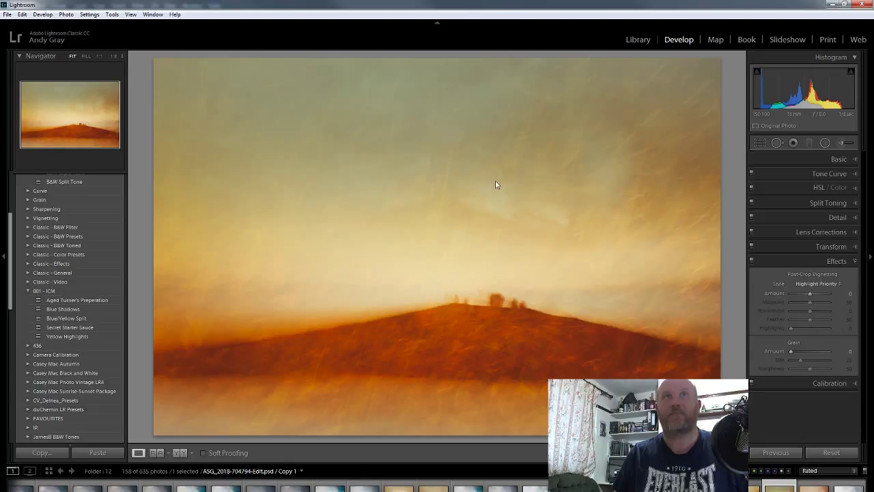
pyautogui.press('f')
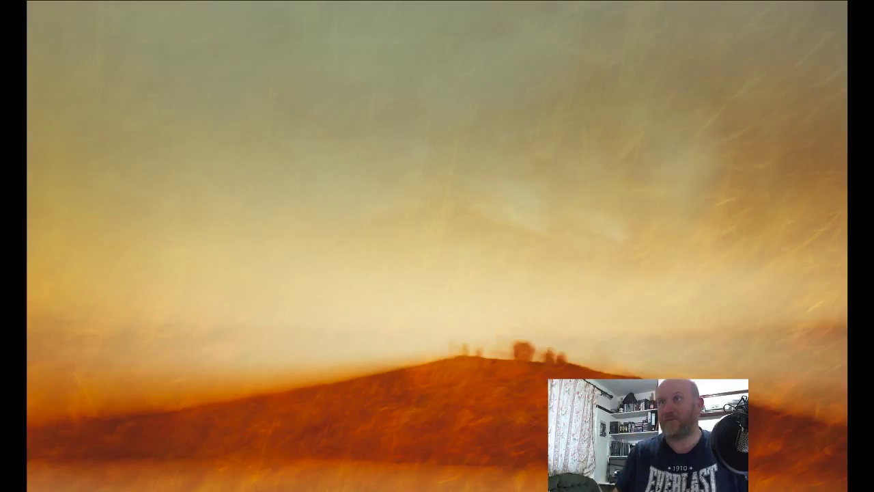
pyautogui.press('f')
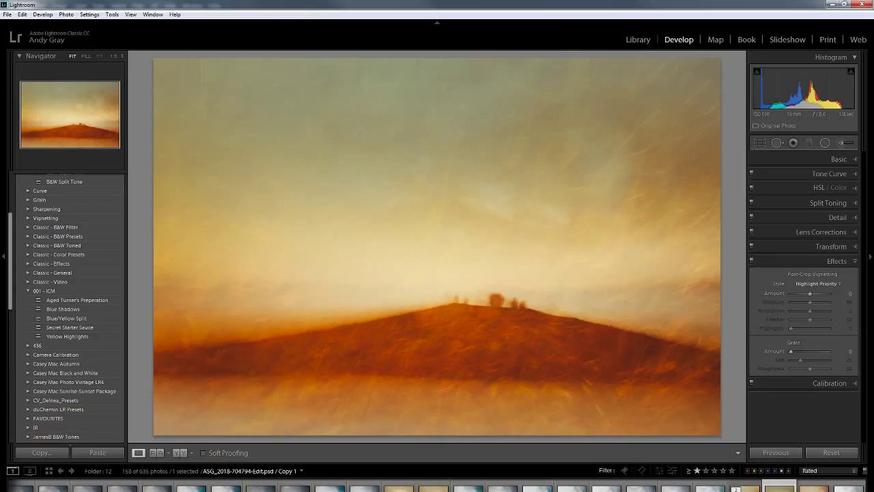
pyautogui.press('f')
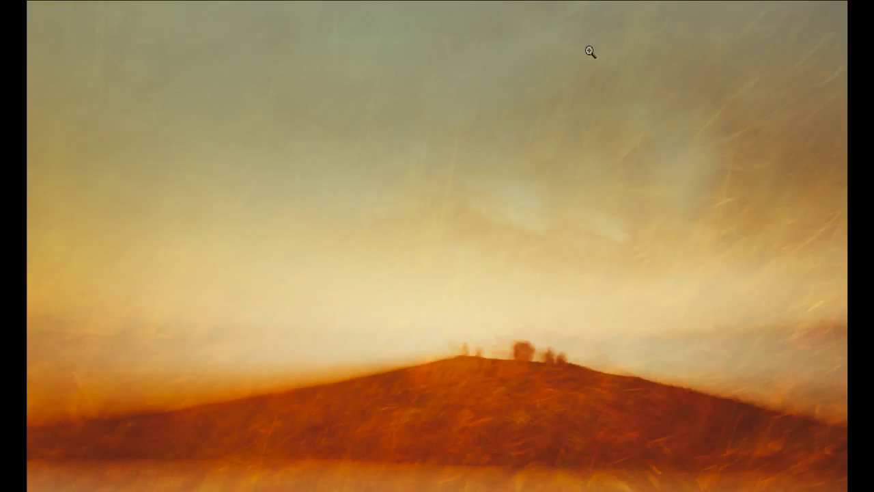
pyautogui.press('Escape')
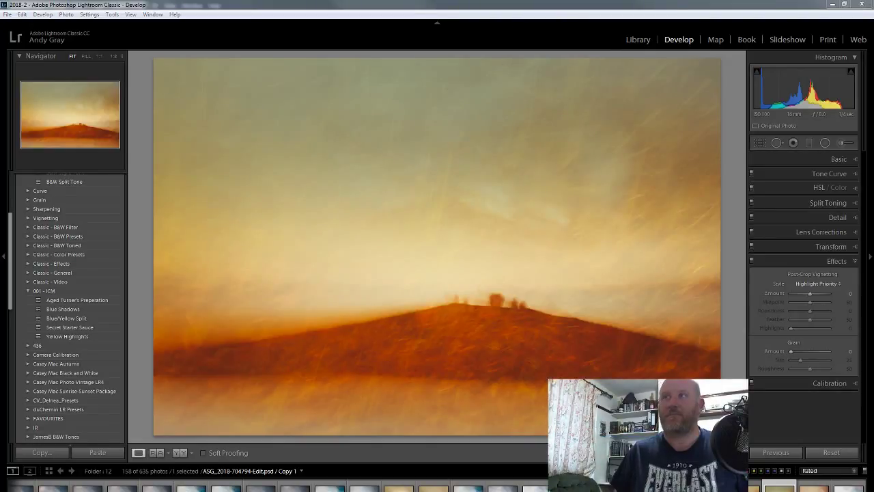
# - Create another virtual copy of the filtered photo and open it for cropping
pyautogui.rightClick(426, 231)
pyautogui.click(472, 402)
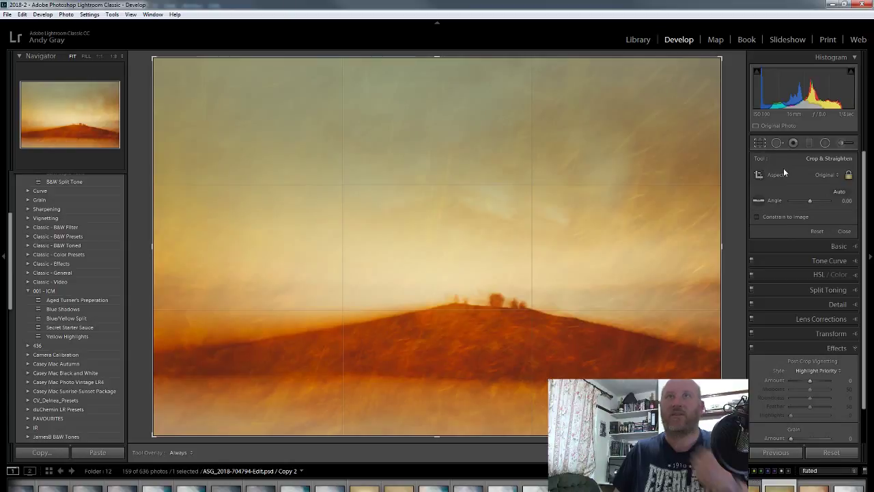
# - Try a square 1 x 1 crop, shrink it slightly and reposition the photo so the hilltop trees sit right of centre
pyautogui.click(823, 174)
pyautogui.click(756, 220)
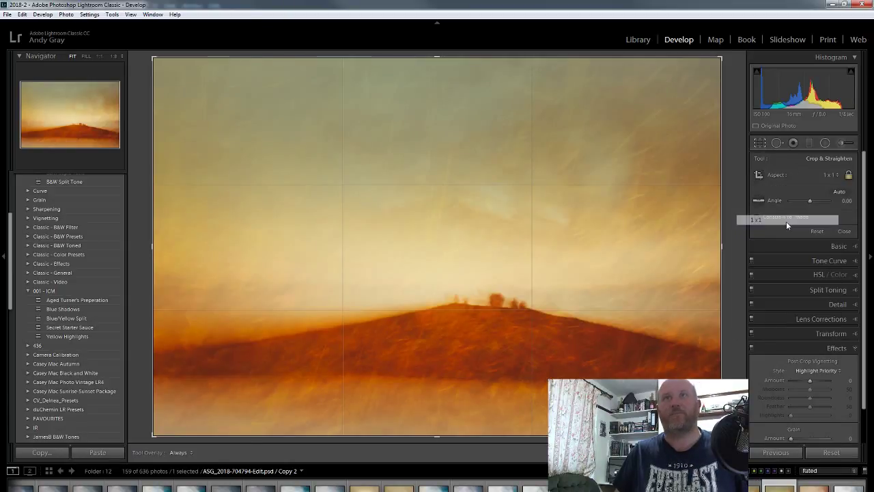
pyautogui.moveTo(534, 207)
pyautogui.mouseDown()
pyautogui.moveTo(540, 201)
pyautogui.moveTo(523, 198)
pyautogui.moveTo(530, 199)
pyautogui.mouseUp()
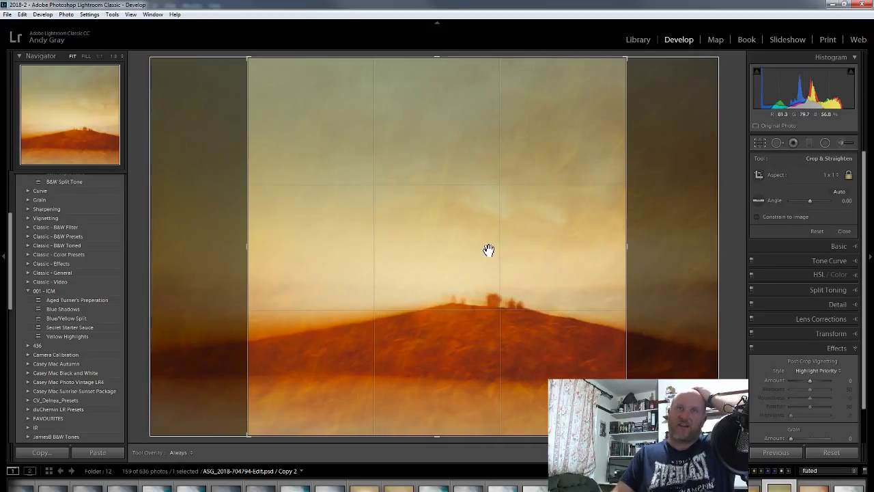
pyautogui.moveTo(437, 435); pyautogui.dragTo(438, 427)
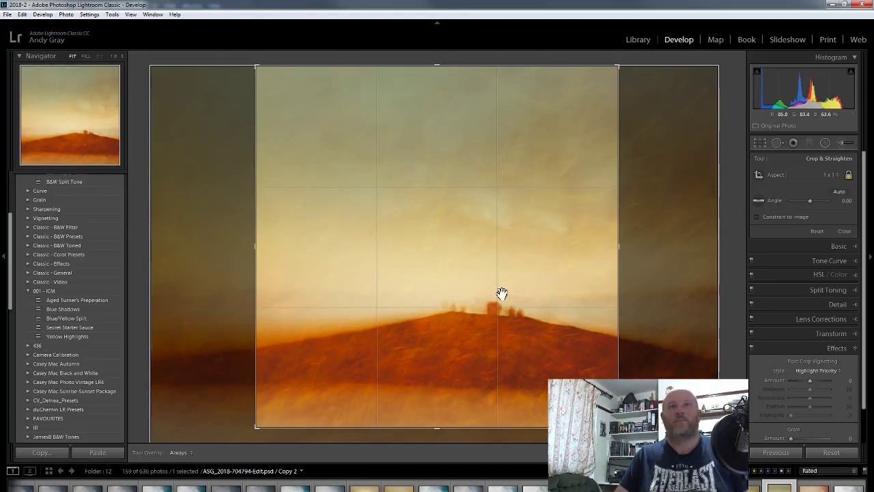
pyautogui.moveTo(500, 296); pyautogui.dragTo(506, 336)
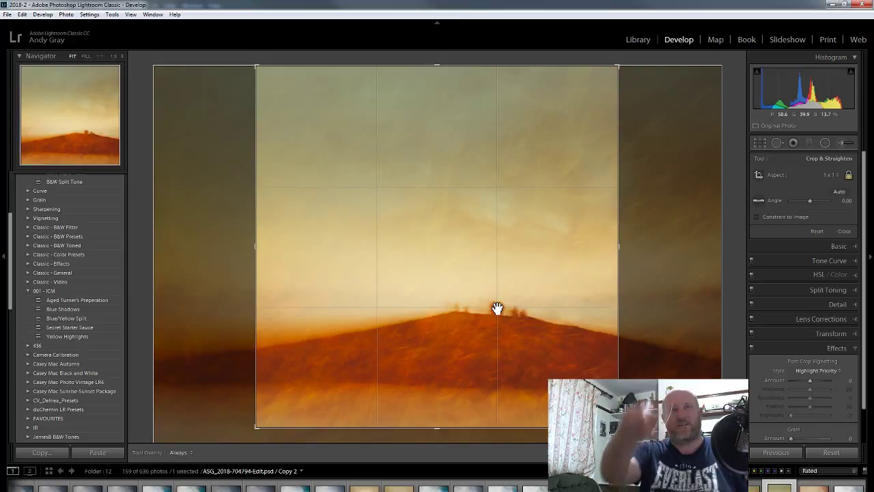
pyautogui.moveTo(540, 337); pyautogui.dragTo(572, 276)
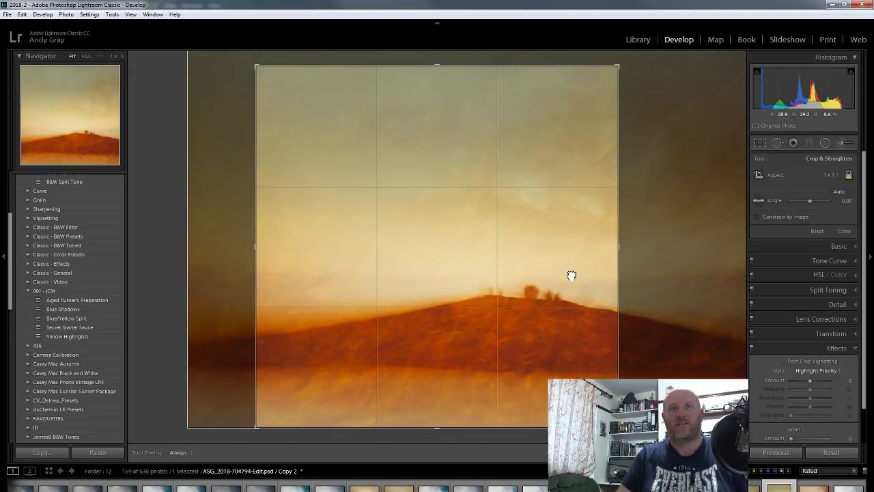
# - Try a 4 x 5 / 8 x 10 crop enlarged to full photo height around the hill, and return the aspect to As Shot
pyautogui.click(824, 175)
pyautogui.click(792, 230)
pyautogui.press('x')
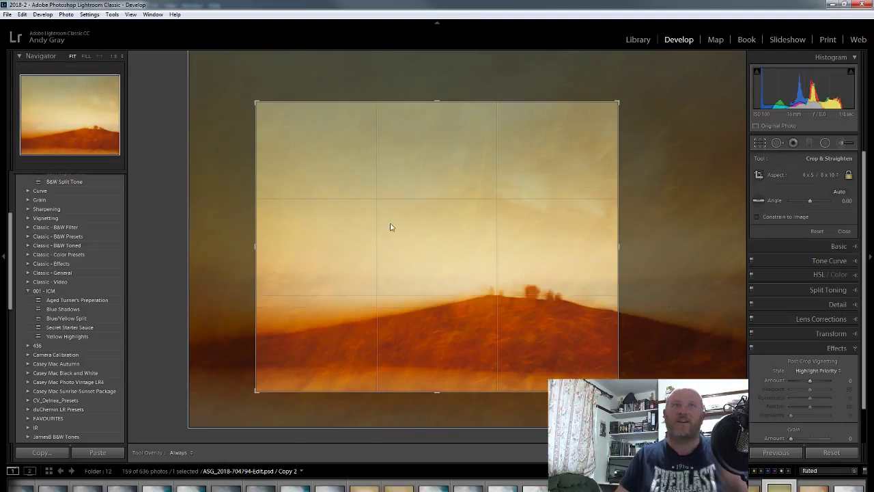
pyautogui.moveTo(652, 246); pyautogui.dragTo(688, 259)
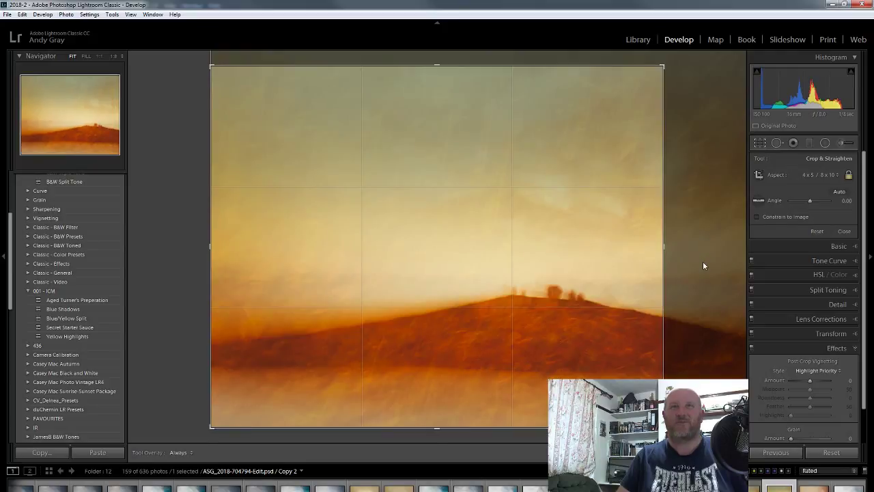
pyautogui.moveTo(667, 69); pyautogui.dragTo(695, 19)
pyautogui.moveTo(566, 172); pyautogui.dragTo(544, 164)
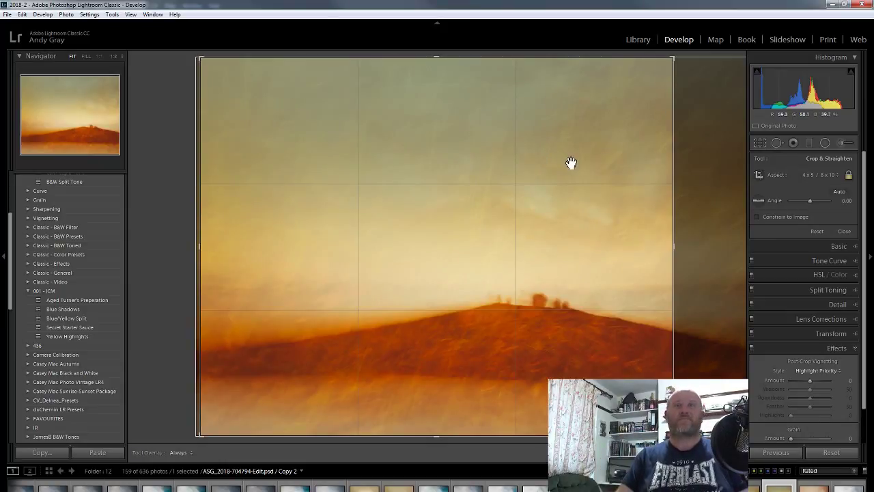
pyautogui.moveTo(548, 228); pyautogui.dragTo(503, 214)
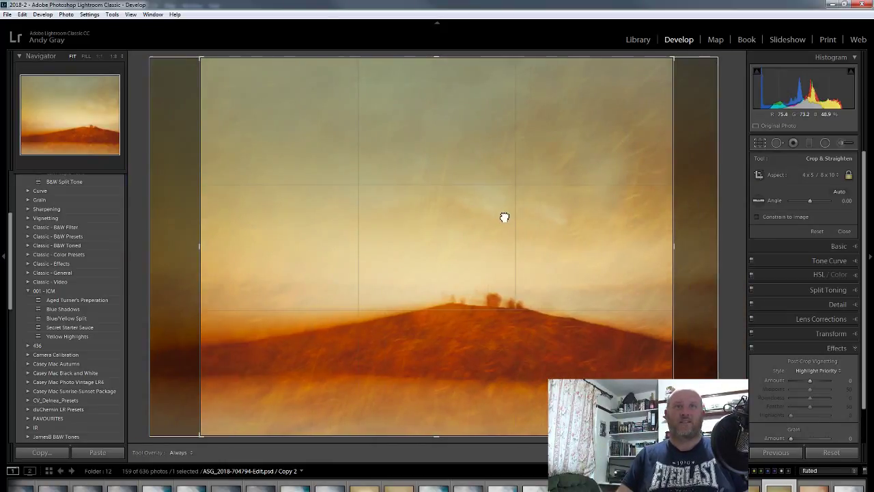
pyautogui.click(837, 177)
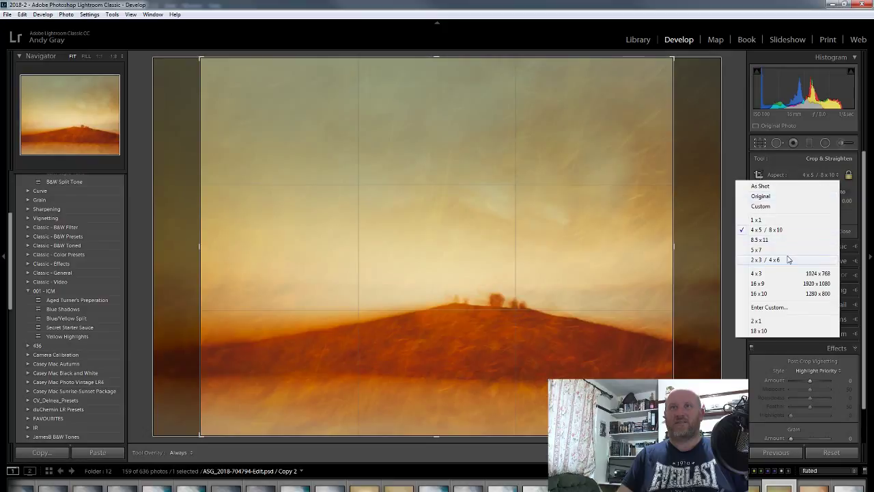
pyautogui.click(769, 186)
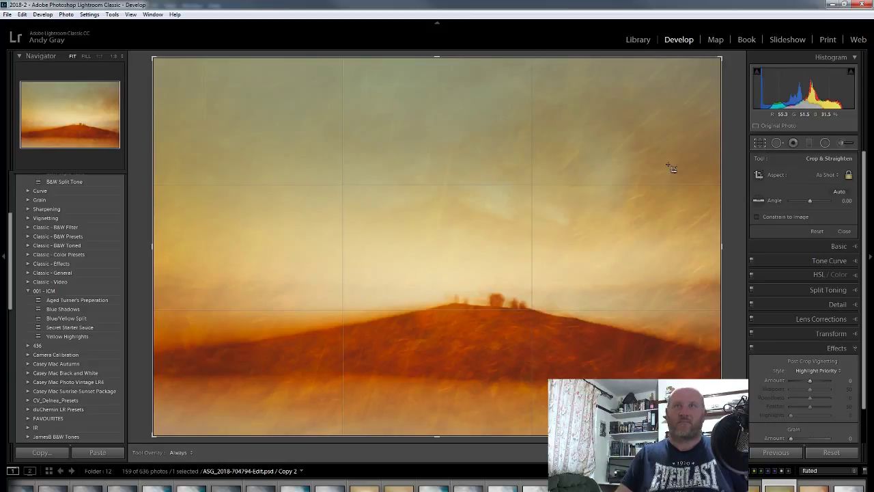
# - Crop the photo to 4 x 5 / 8 x 10 with the hilltop trees right of centre and apply the crop
pyautogui.click(827, 175)
pyautogui.click(766, 229)
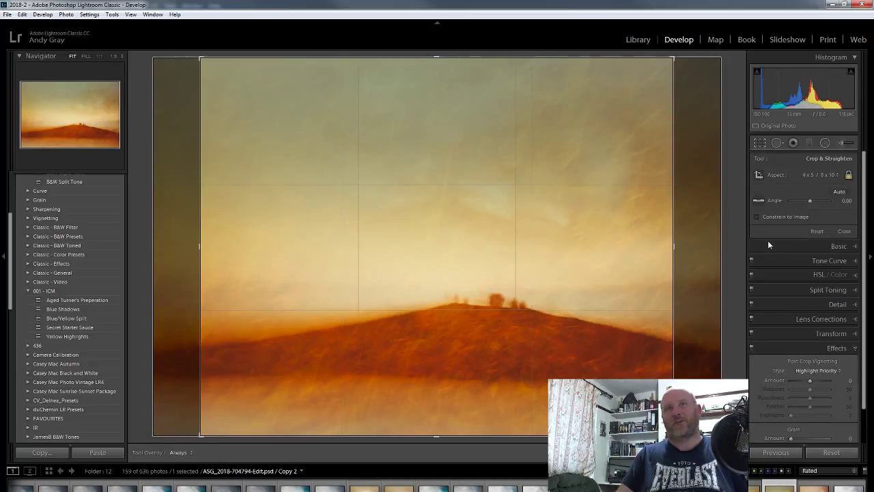
pyautogui.moveTo(576, 244); pyautogui.dragTo(617, 228)
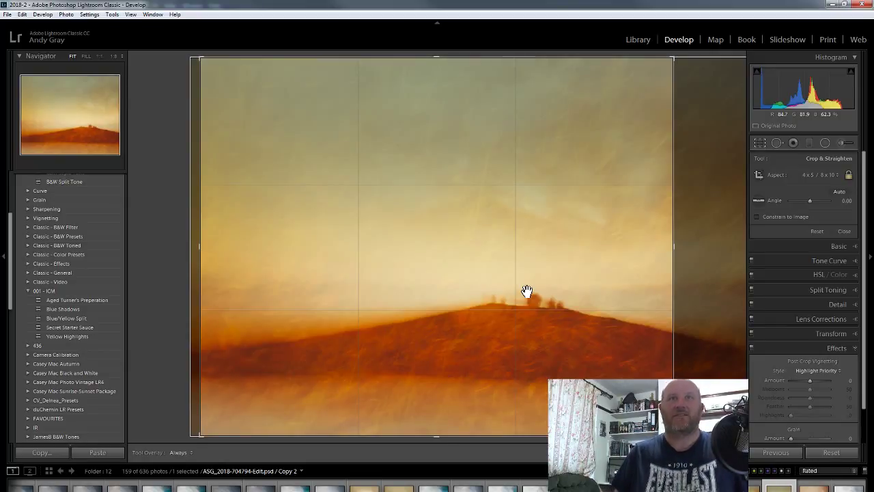
pyautogui.press('r')
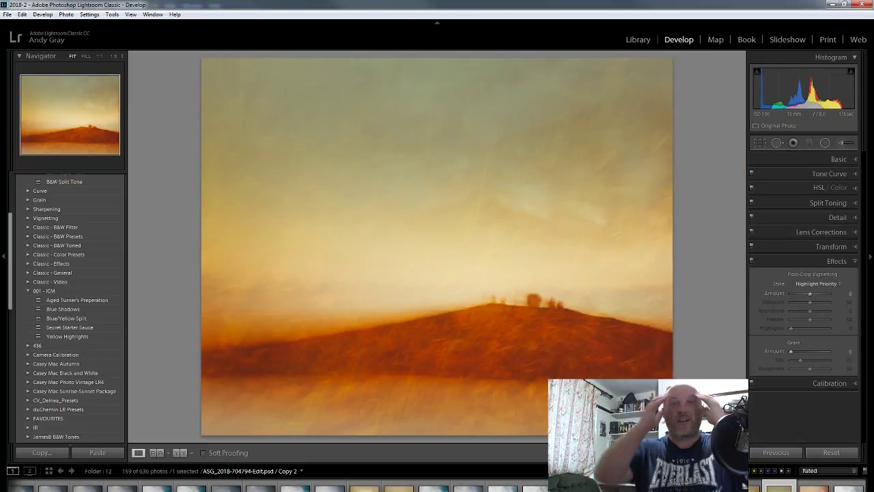